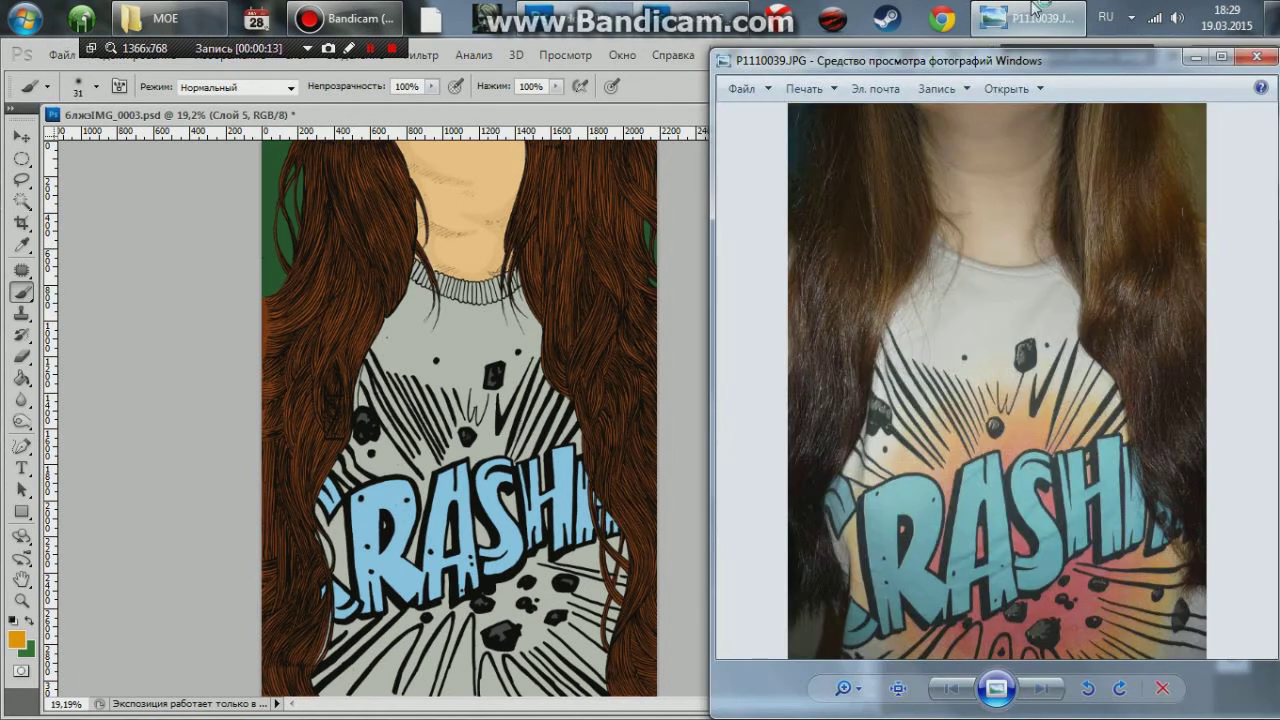
Step: Check the reference photo P1110039.JPG, then briefly hide the CRASH lettering and shirt colour layers
{"action": "left_click", "coordinate": [1030, 18]}
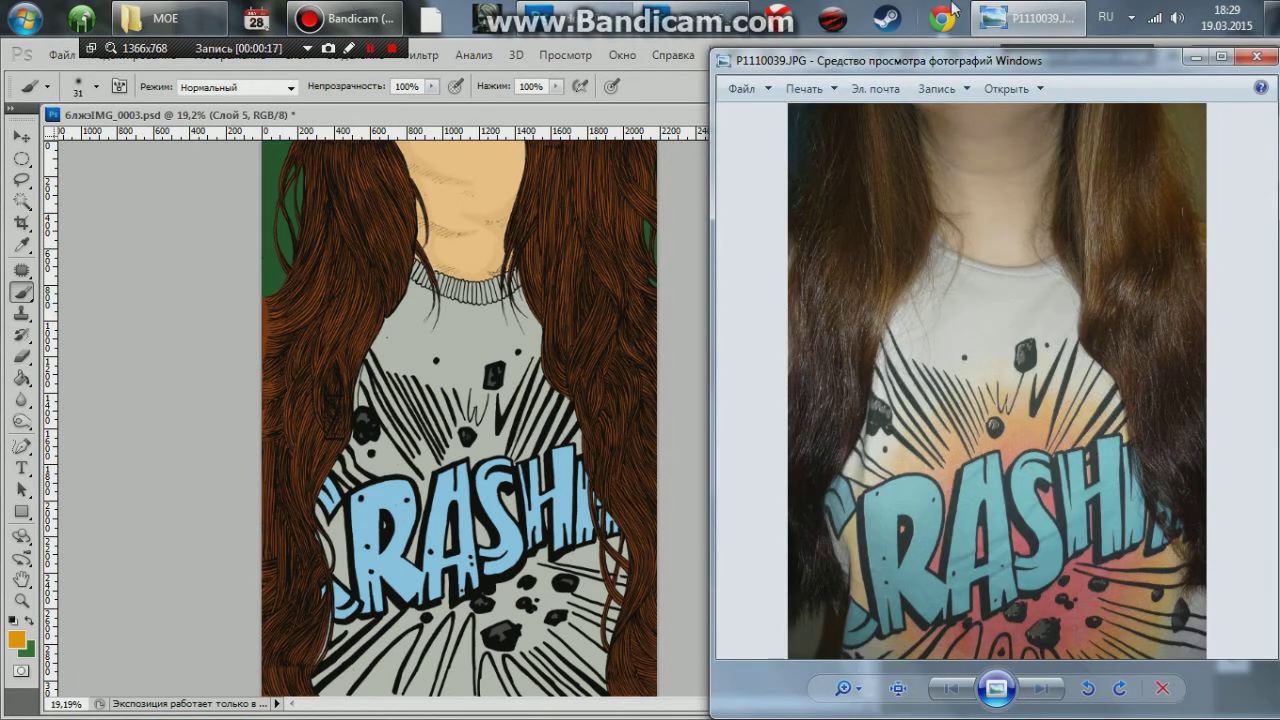
{"action": "left_click", "coordinate": [1035, 14]}
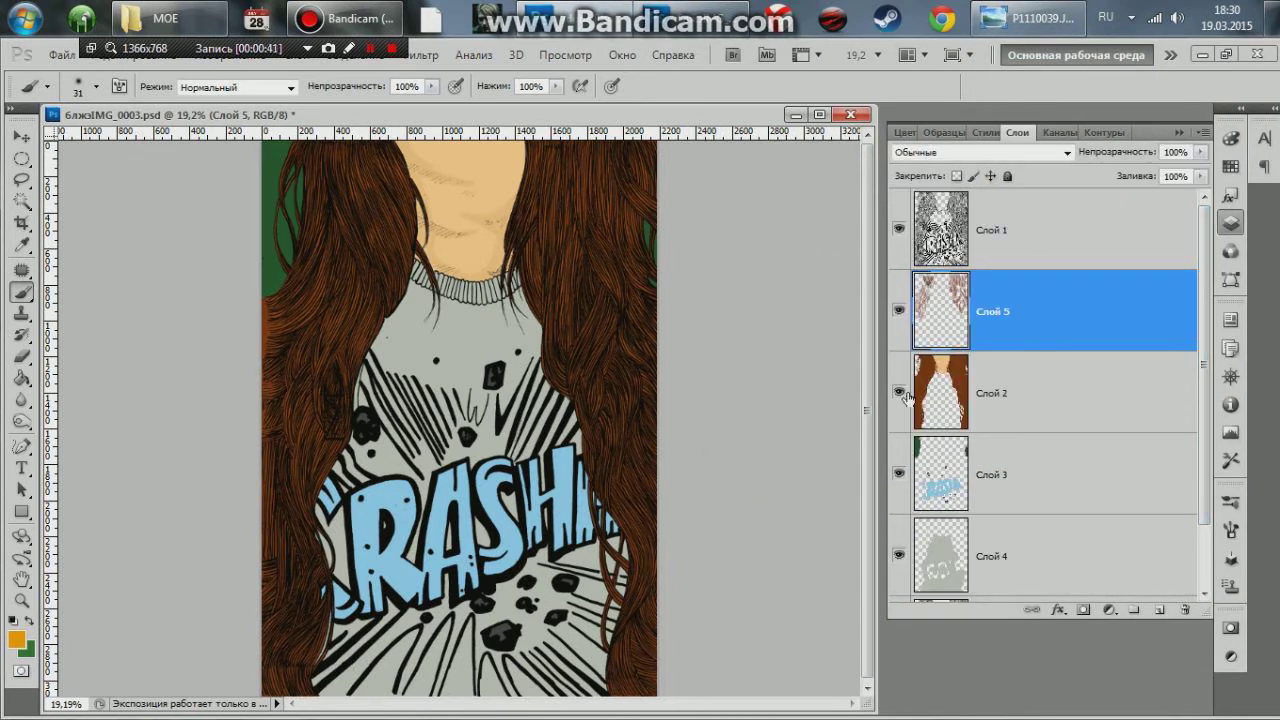
{"action": "left_click", "coordinate": [899, 474]}
{"action": "left_click", "coordinate": [899, 555]}
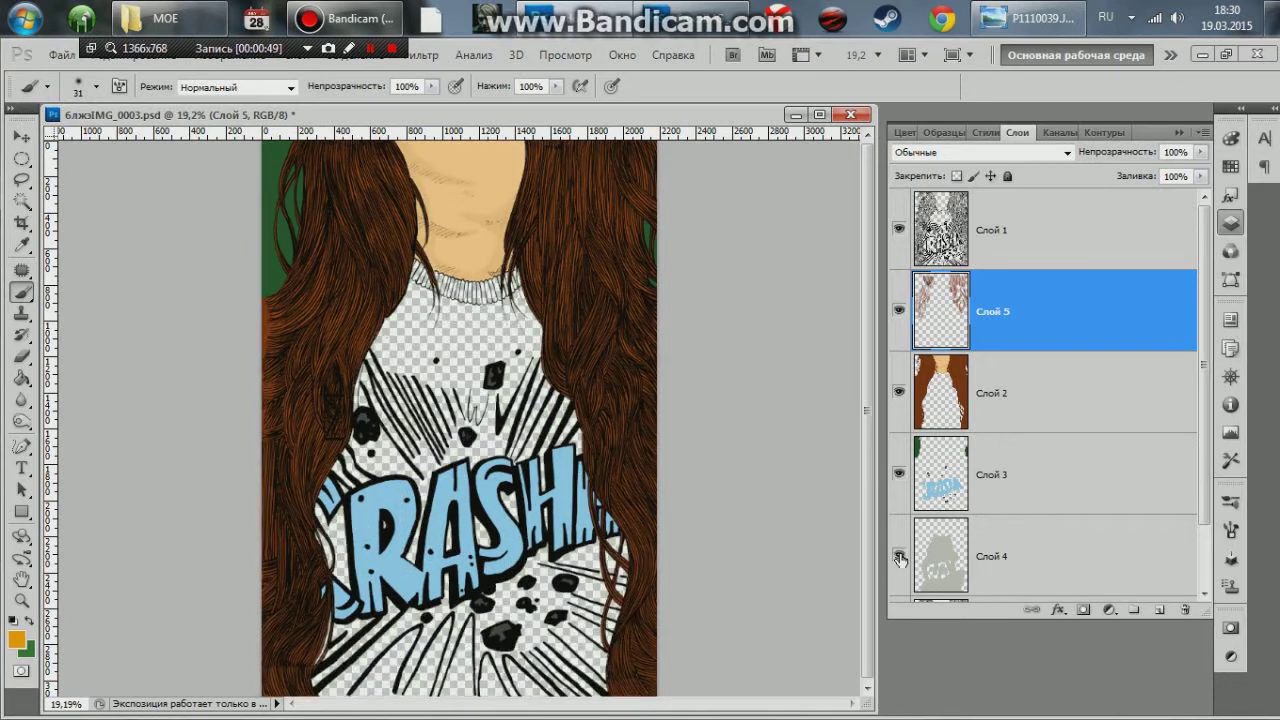
Step: Zoom in, recheck the reference photo, and bring up the Swatches panel
{"action": "scroll", "coordinate": [1130, 538], "scroll_direction": "down", "scroll_amount": 1}
{"action": "scroll", "coordinate": [1050, 400], "scroll_direction": "up", "scroll_amount": 1}
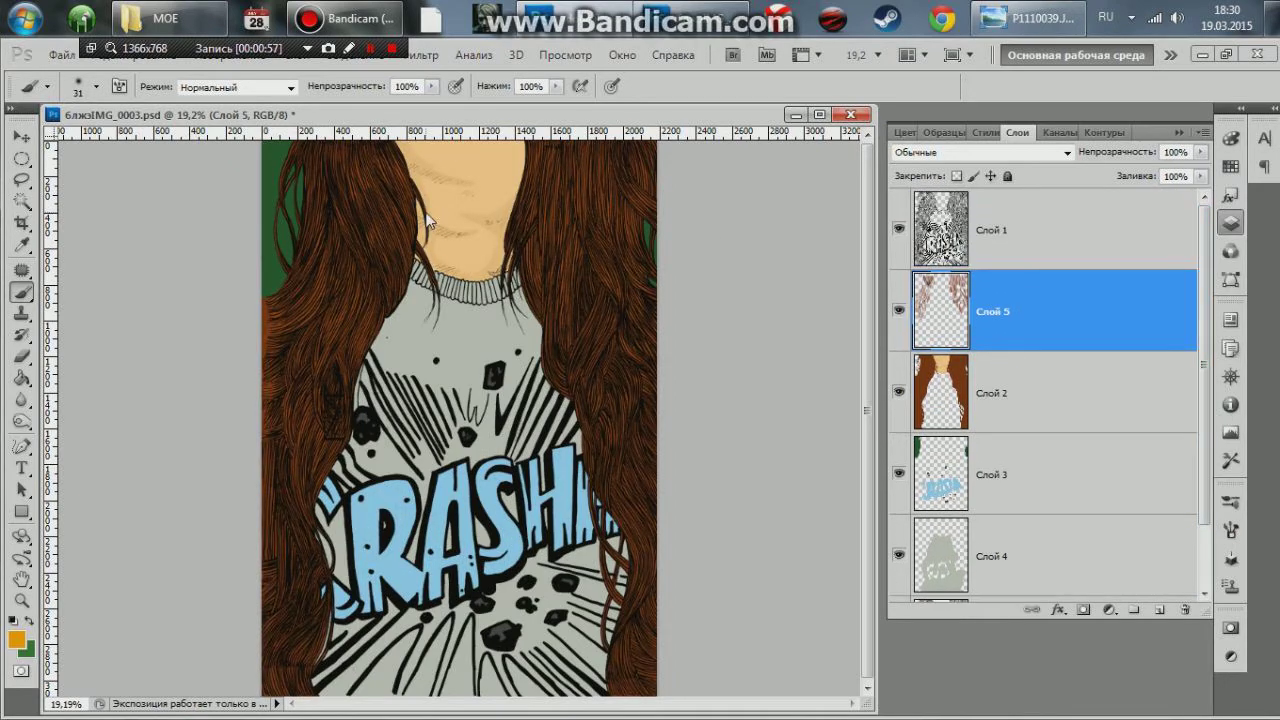
{"action": "scroll", "coordinate": [676, 308], "scroll_direction": "up", "scroll_amount": 2}
{"action": "scroll", "coordinate": [676, 308], "scroll_direction": "up", "scroll_amount": 2}
{"action": "left_click", "coordinate": [1030, 20]}
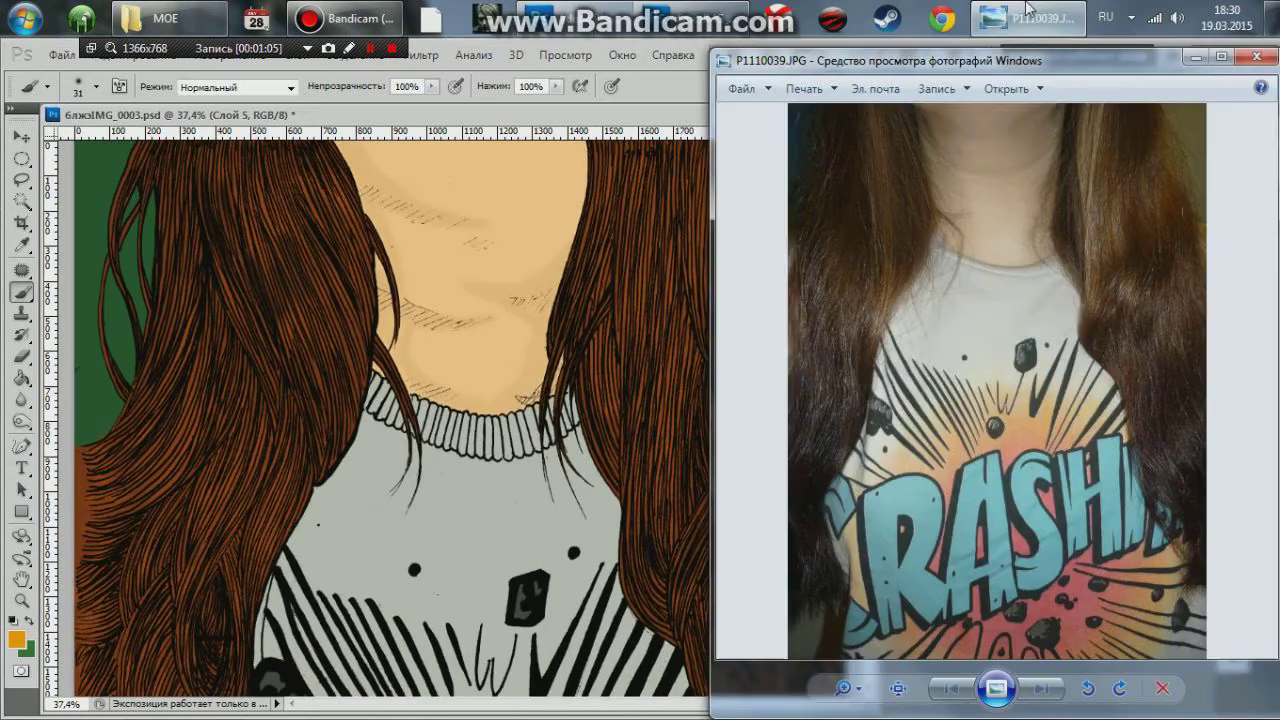
{"action": "left_click", "coordinate": [1231, 166]}
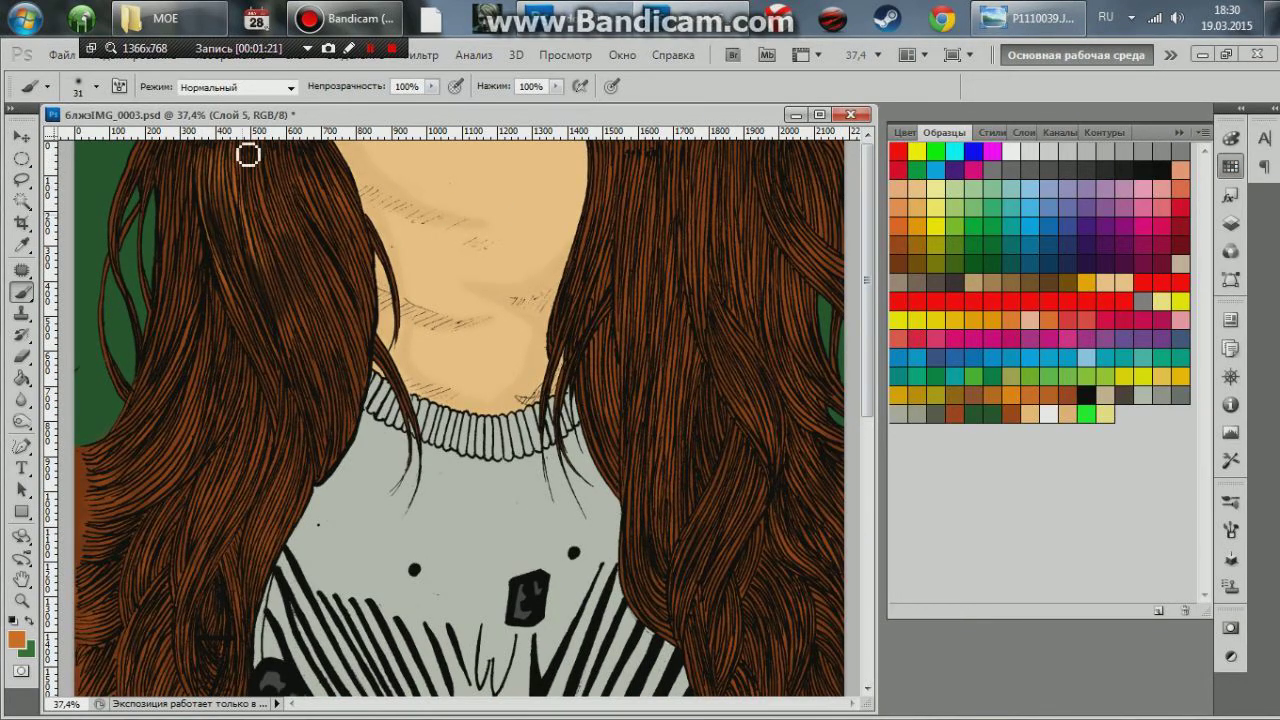
Step: Choose a brush tip and paint orange highlight strokes across the hair on Слой 5
{"action": "left_click", "coordinate": [96, 86]}
{"action": "double_click", "coordinate": [167, 222]}
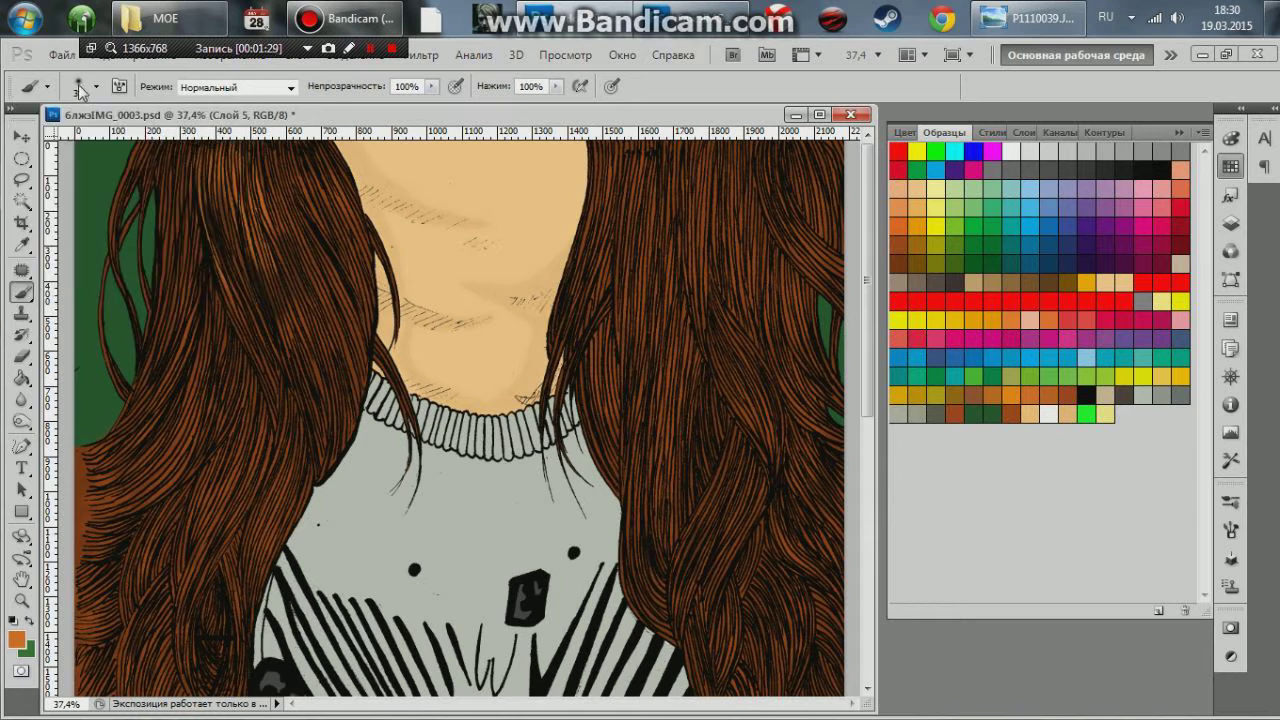
{"action": "left_click", "coordinate": [280, 230]}
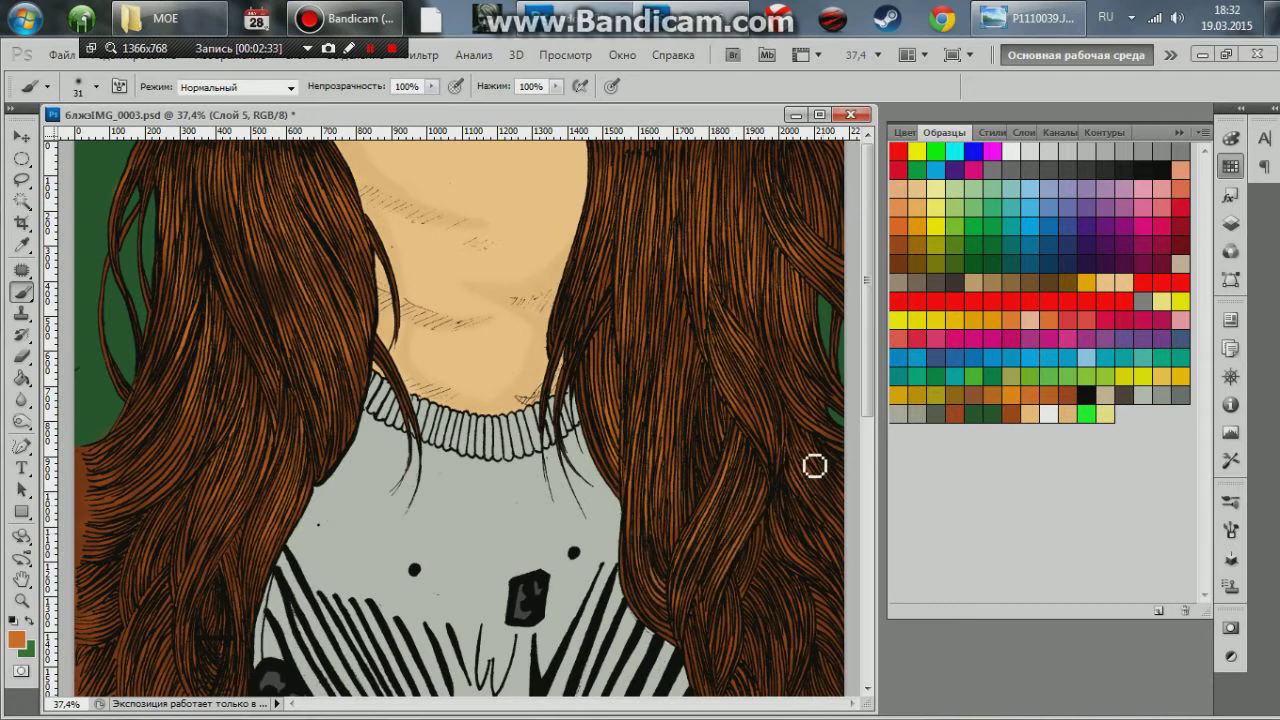
{"action": "scroll", "coordinate": [876, 300], "scroll_direction": "down", "scroll_amount": 1}
{"action": "scroll", "coordinate": [875, 300], "scroll_direction": "down", "scroll_amount": 5}
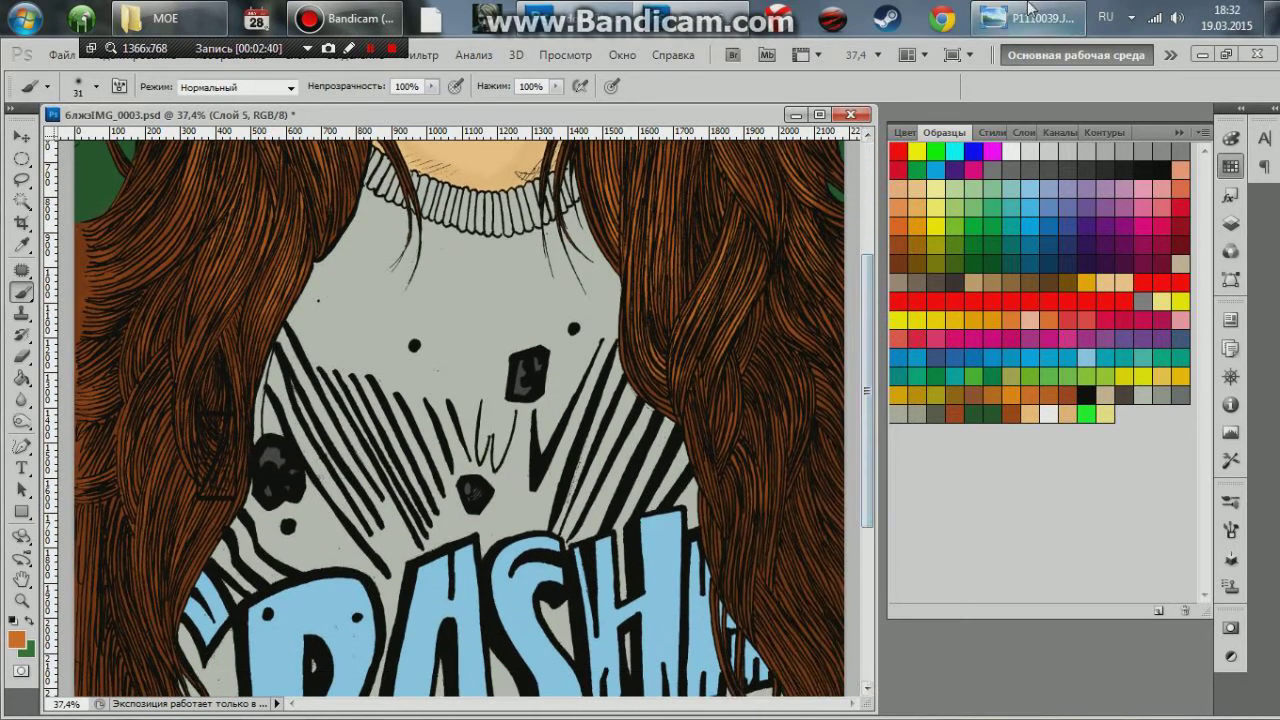
{"action": "scroll", "coordinate": [872, 302], "scroll_direction": "up", "scroll_amount": 2}
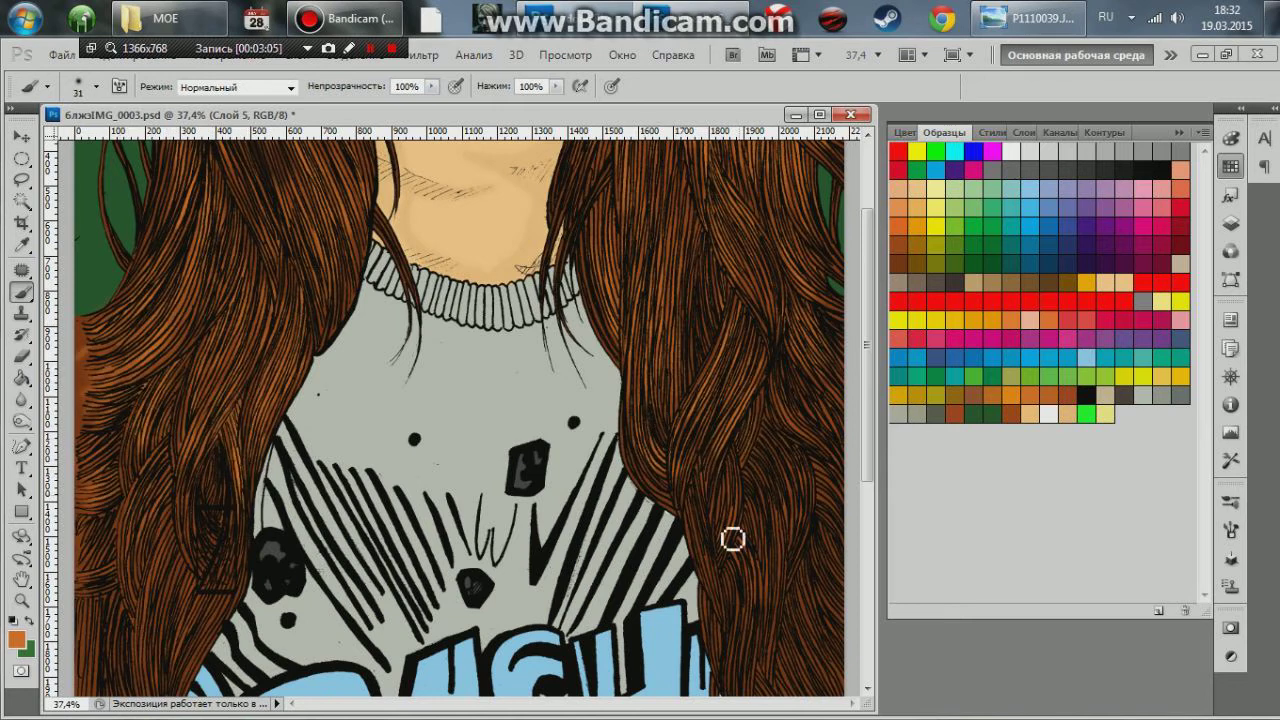
Step: Show the layers list and zoom out slightly on the drawing
{"action": "mouse_move", "coordinate": [1236, 232]}
{"action": "left_mouse_down"}
{"action": "mouse_move", "coordinate": [1231, 217]}
{"action": "mouse_move", "coordinate": [1231, 250]}
{"action": "left_mouse_up"}
{"action": "left_click", "coordinate": [1231, 250]}
{"action": "key", "text": "ctrl+minus"}
{"action": "scroll", "coordinate": [700, 340], "scroll_direction": "up", "scroll_amount": 2}
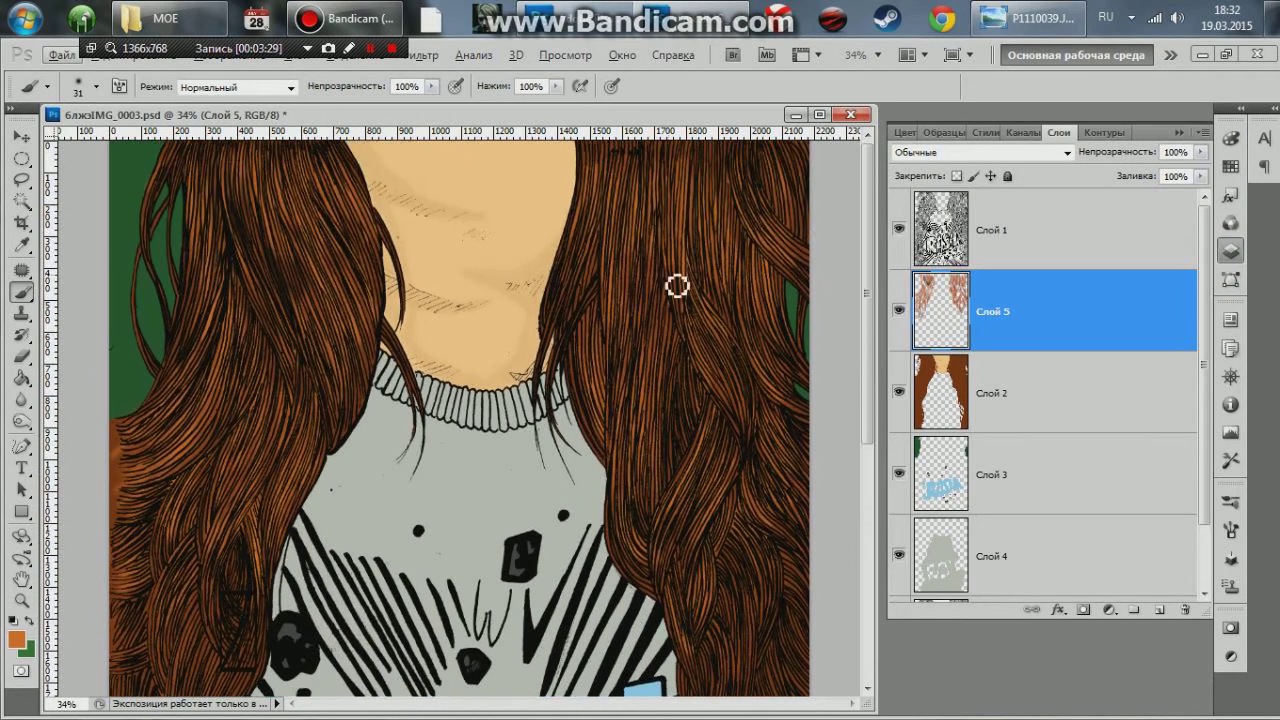
{"action": "key", "text": "alt+Tab"}
{"action": "key", "text": "alt+Tab"}
Step: Show the Swatches panel and set the brush size to 10 px
{"action": "left_click", "coordinate": [1231, 166]}
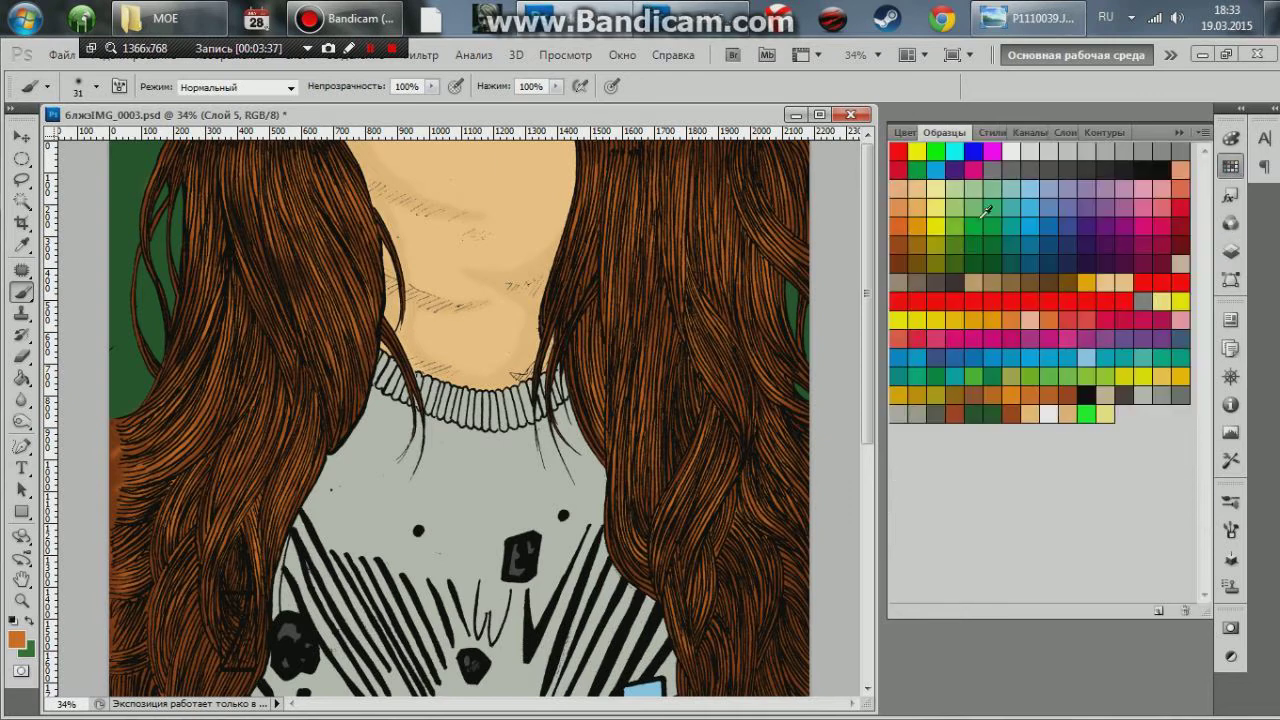
{"action": "left_click", "coordinate": [96, 86]}
{"action": "double_click", "coordinate": [188, 120]}
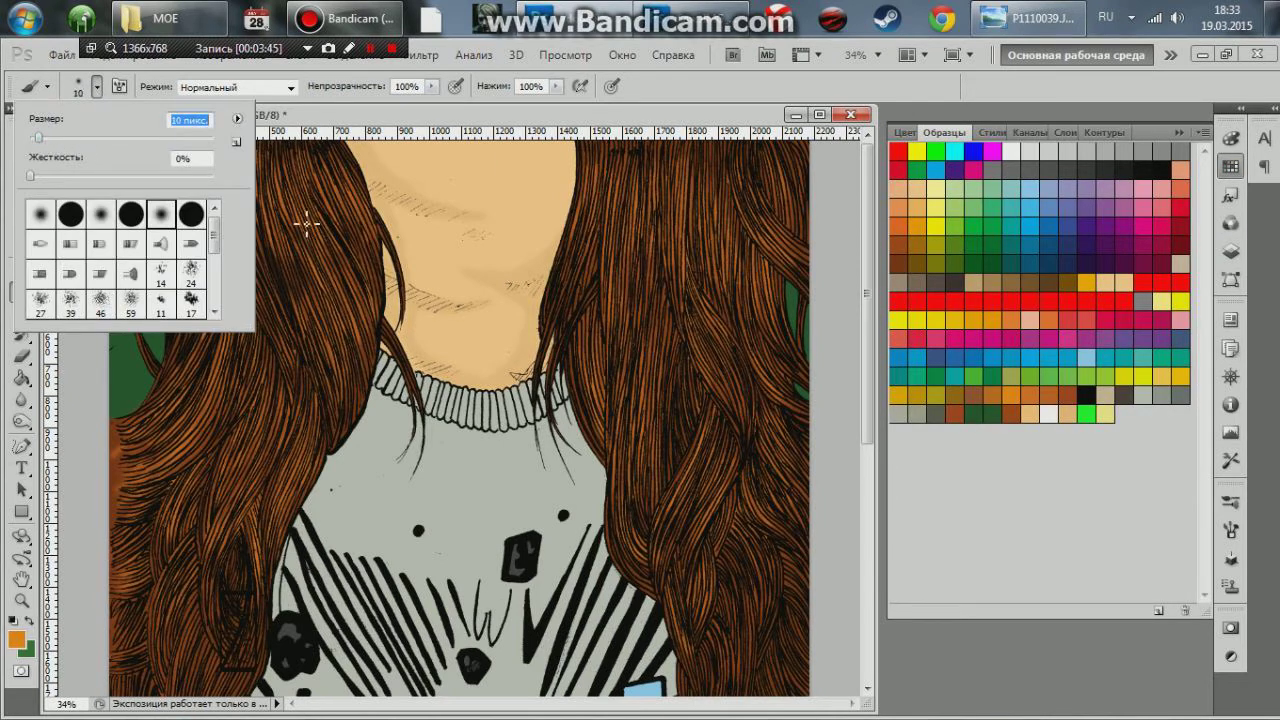
{"action": "type", "text": "10"}
{"action": "key", "text": "Return"}
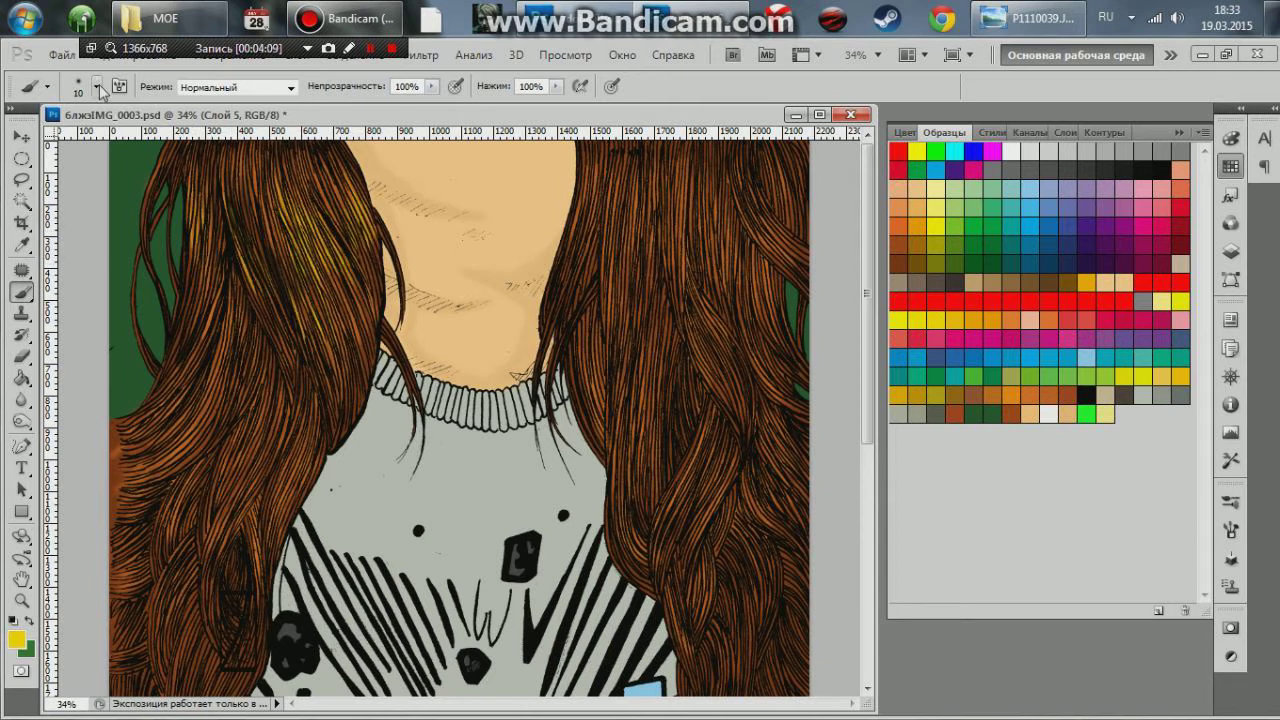
Step: Paint thin yellow highlight strands through the hair on both sides of the face
{"action": "left_click_drag", "start_coordinate": [100, 88], "coordinate": [208, 216]}
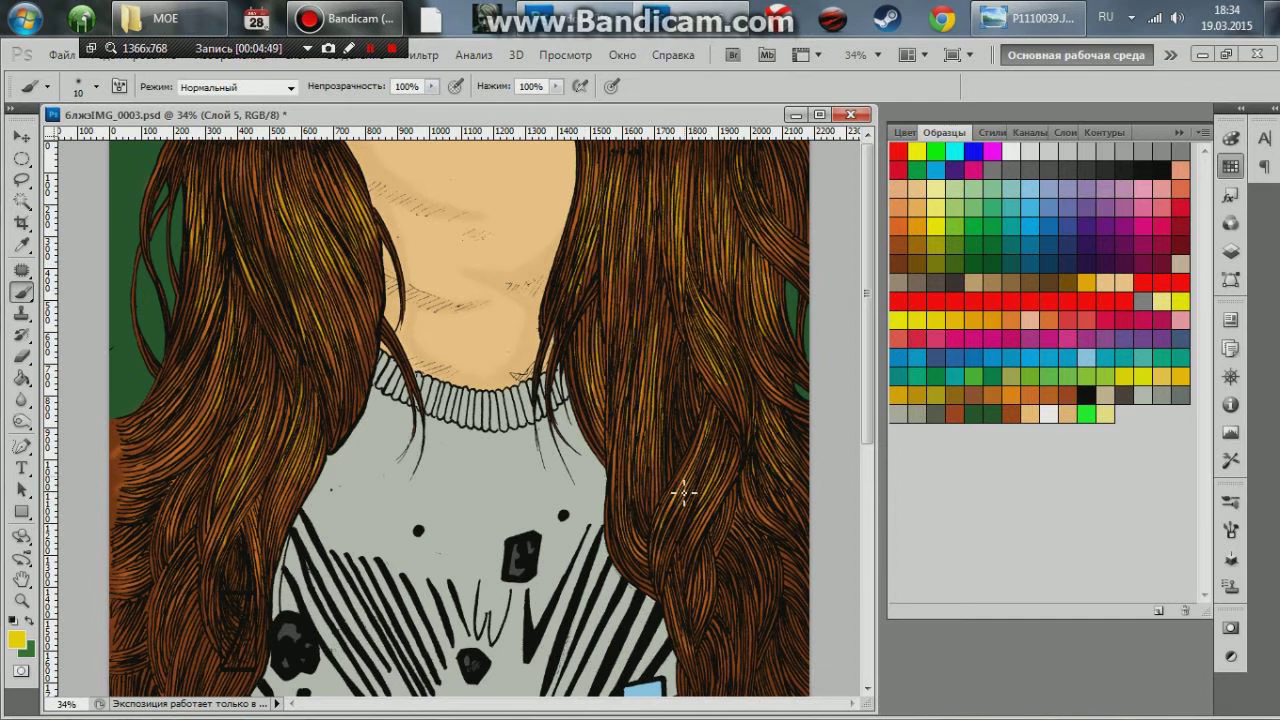
{"action": "scroll", "coordinate": [716, 320], "scroll_direction": "down", "scroll_amount": 2}
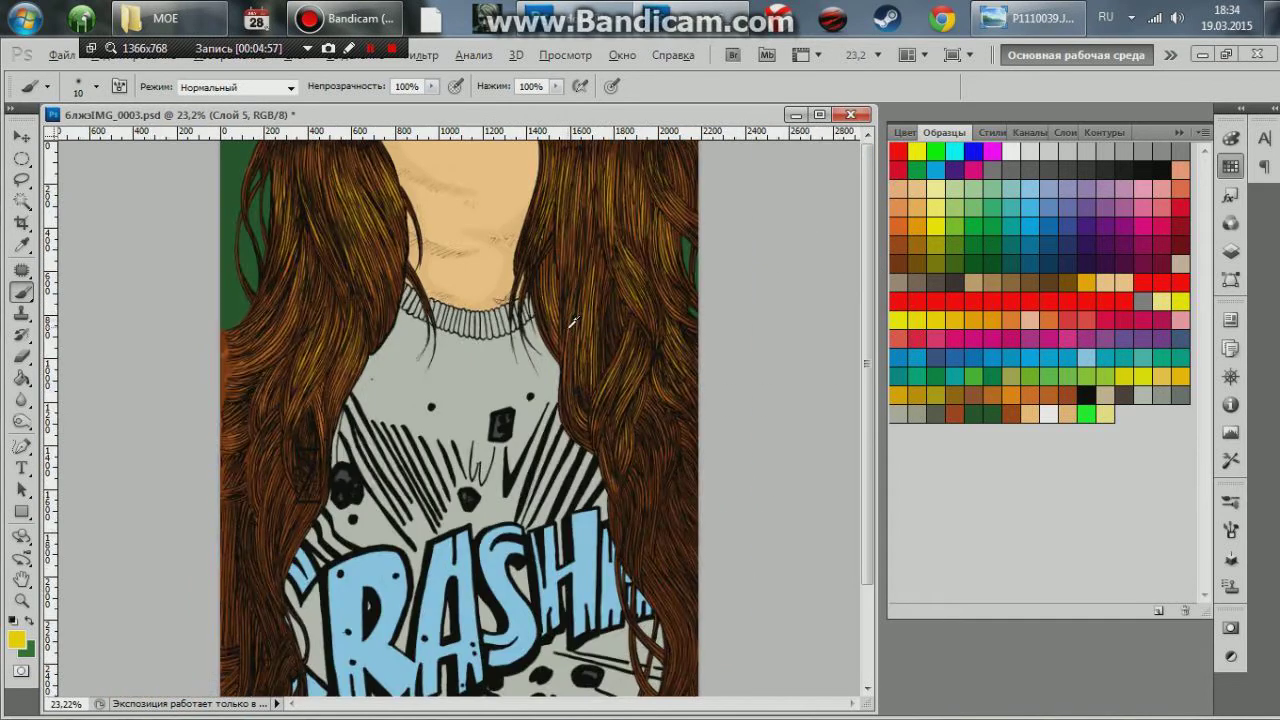
{"action": "scroll", "coordinate": [716, 320], "scroll_direction": "down", "scroll_amount": 1}
{"action": "scroll", "coordinate": [716, 320], "scroll_direction": "up", "scroll_amount": 4}
{"action": "scroll", "coordinate": [716, 320], "scroll_direction": "down", "scroll_amount": 3}
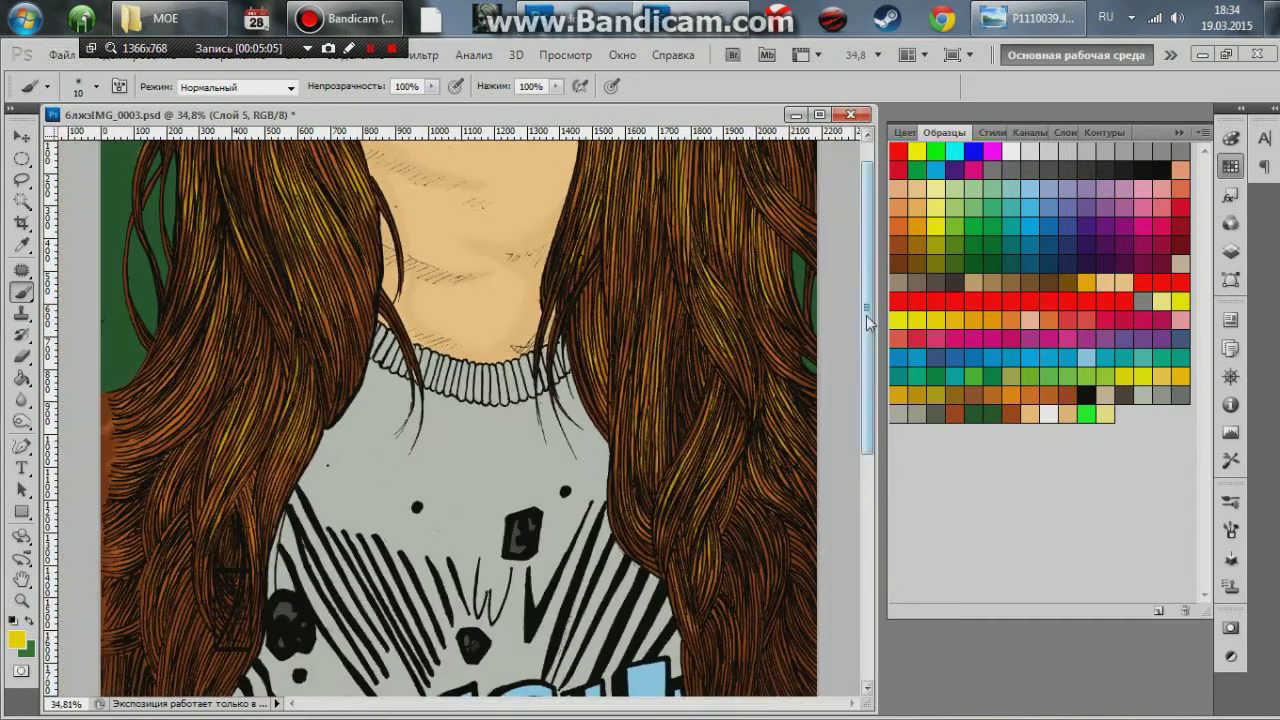
Step: Set the brush to 46 px, then shrink it to 30 px for dark brown shading
{"action": "left_click", "coordinate": [95, 86]}
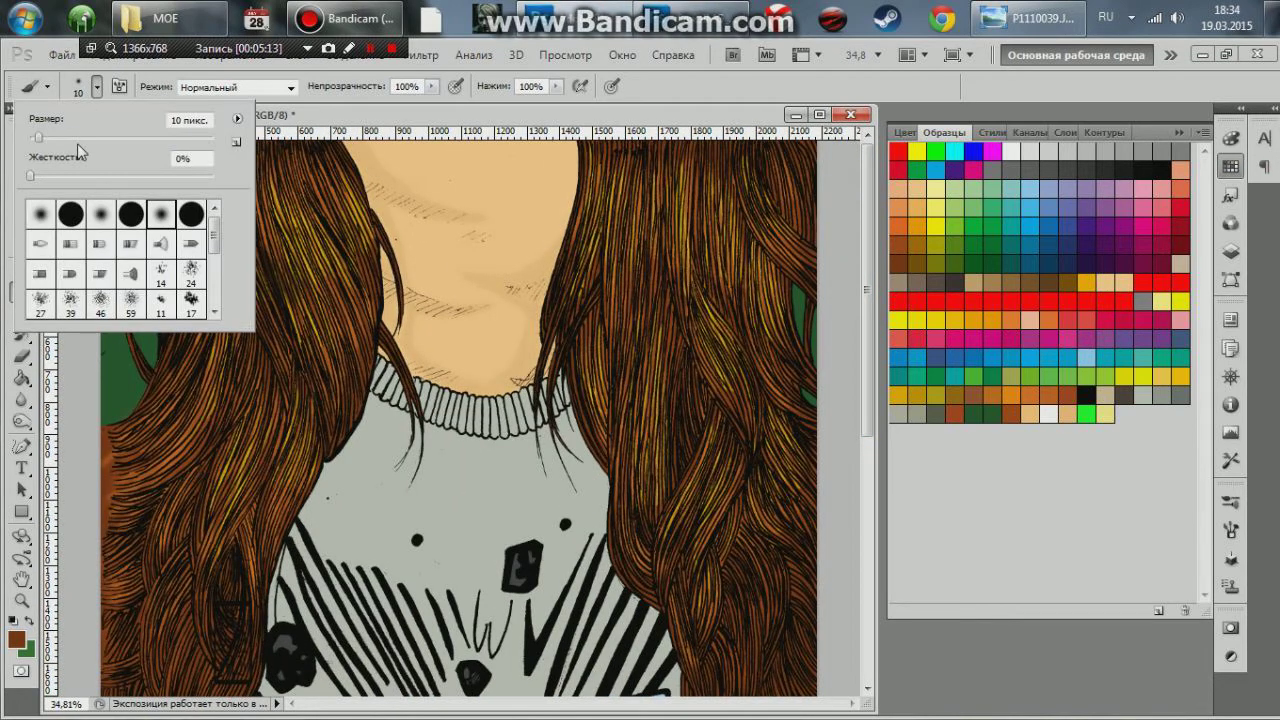
{"action": "type", "text": "46"}
{"action": "key", "text": "Return"}
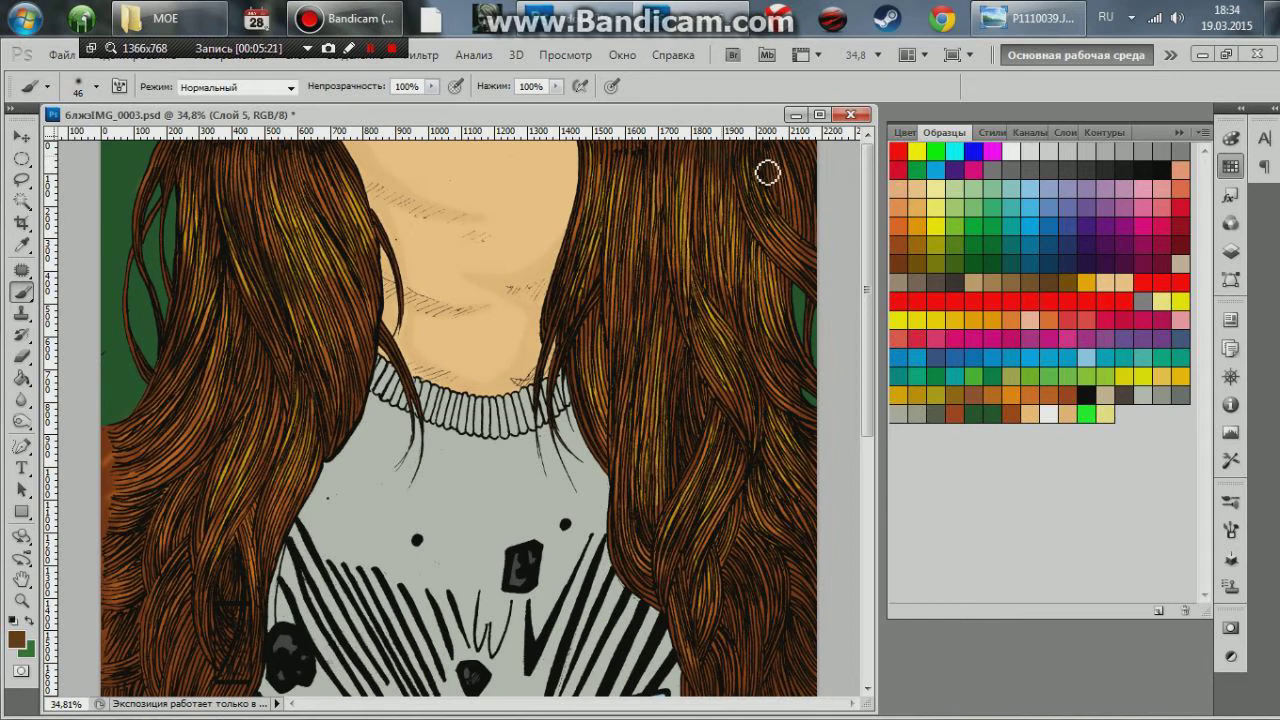
{"action": "left_click", "coordinate": [61, 55]}
{"action": "key", "text": "Escape"}
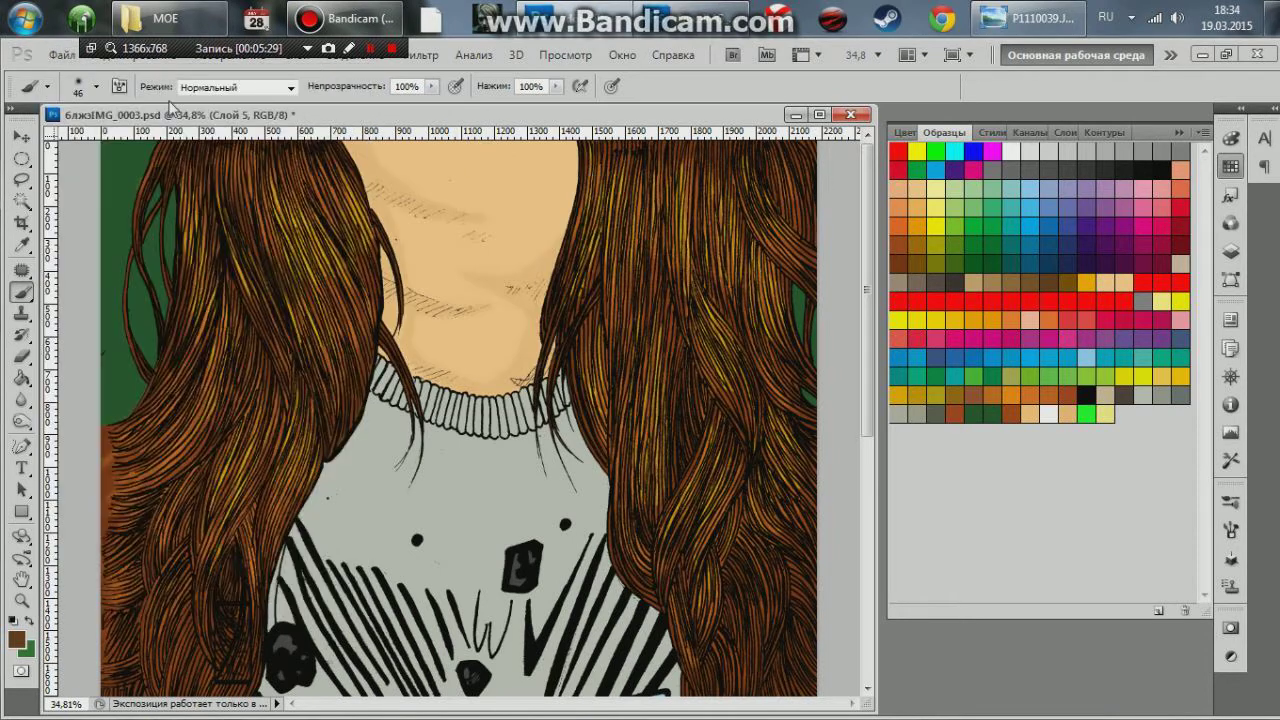
{"action": "left_click", "coordinate": [95, 86]}
{"action": "left_click_drag", "start_coordinate": [68, 137], "coordinate": [62, 140]}
{"action": "key", "text": "Return"}
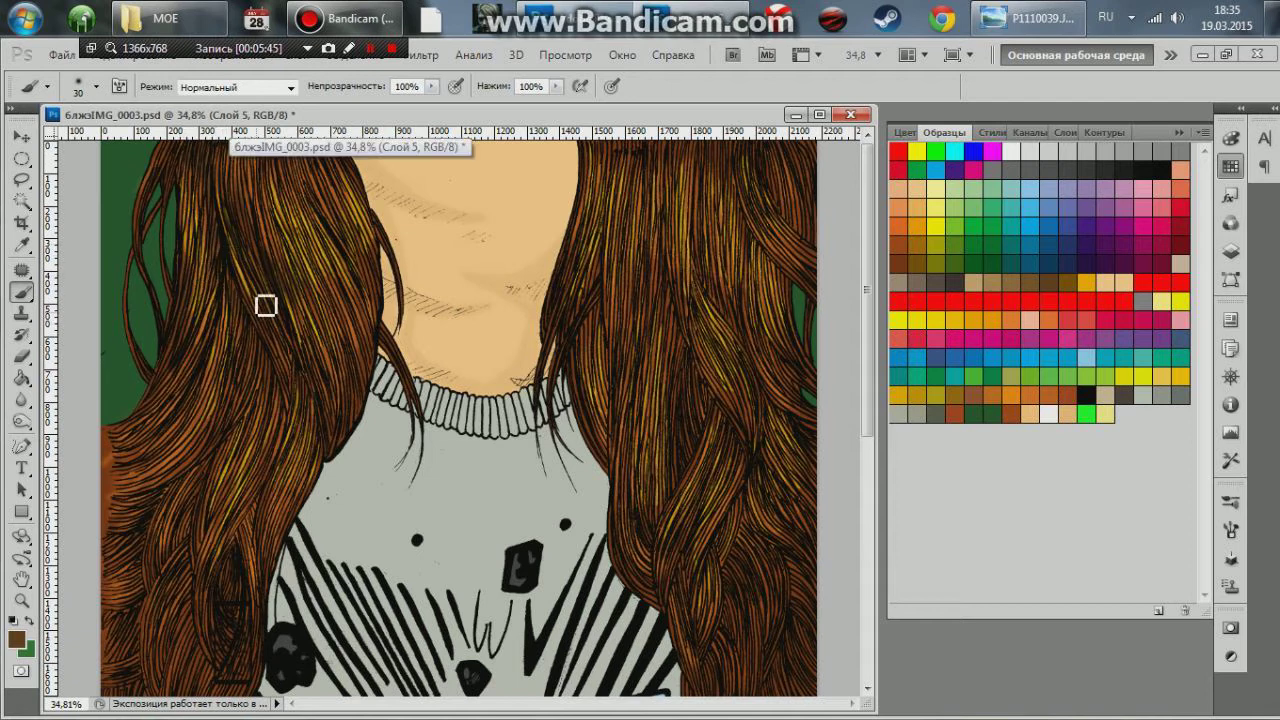
Step: Compare the hair with and without the latest strokes, then set a 37 px brush
{"action": "key", "text": "F7"}
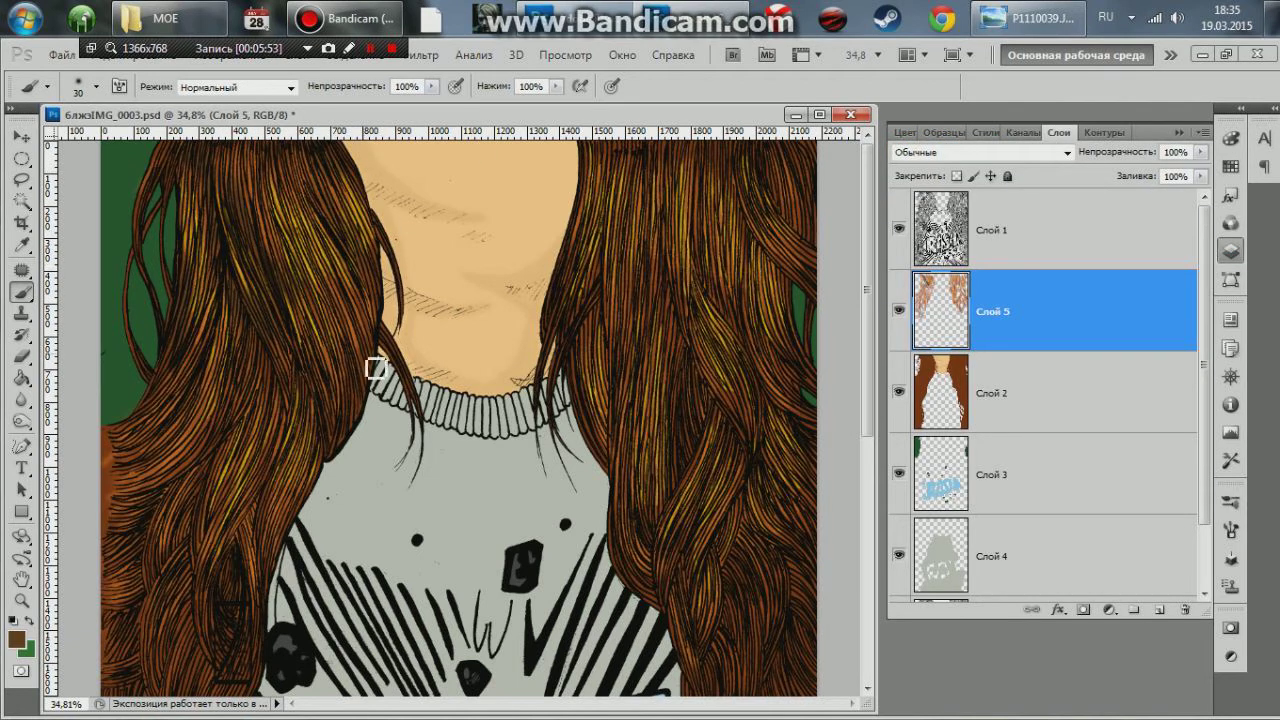
{"action": "key", "text": "Delete"}
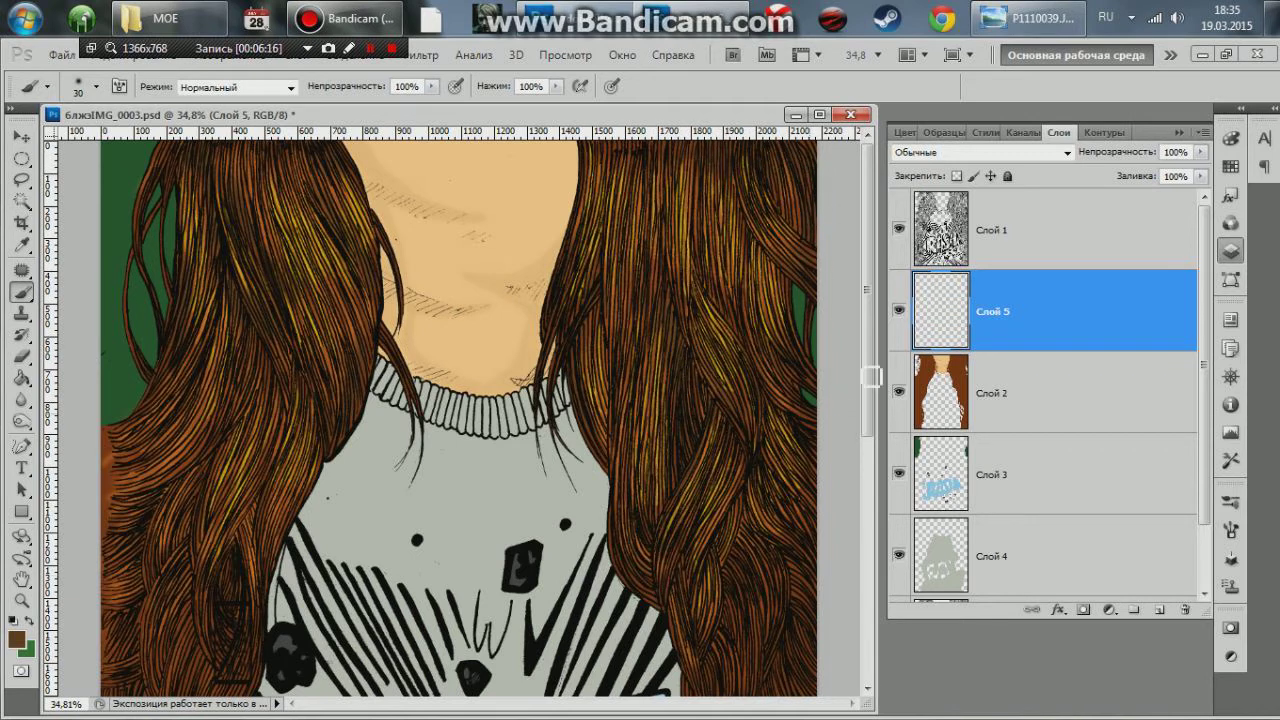
{"action": "key", "text": "ctrl+z"}
{"action": "scroll", "coordinate": [630, 370], "scroll_direction": "down", "scroll_amount": 1}
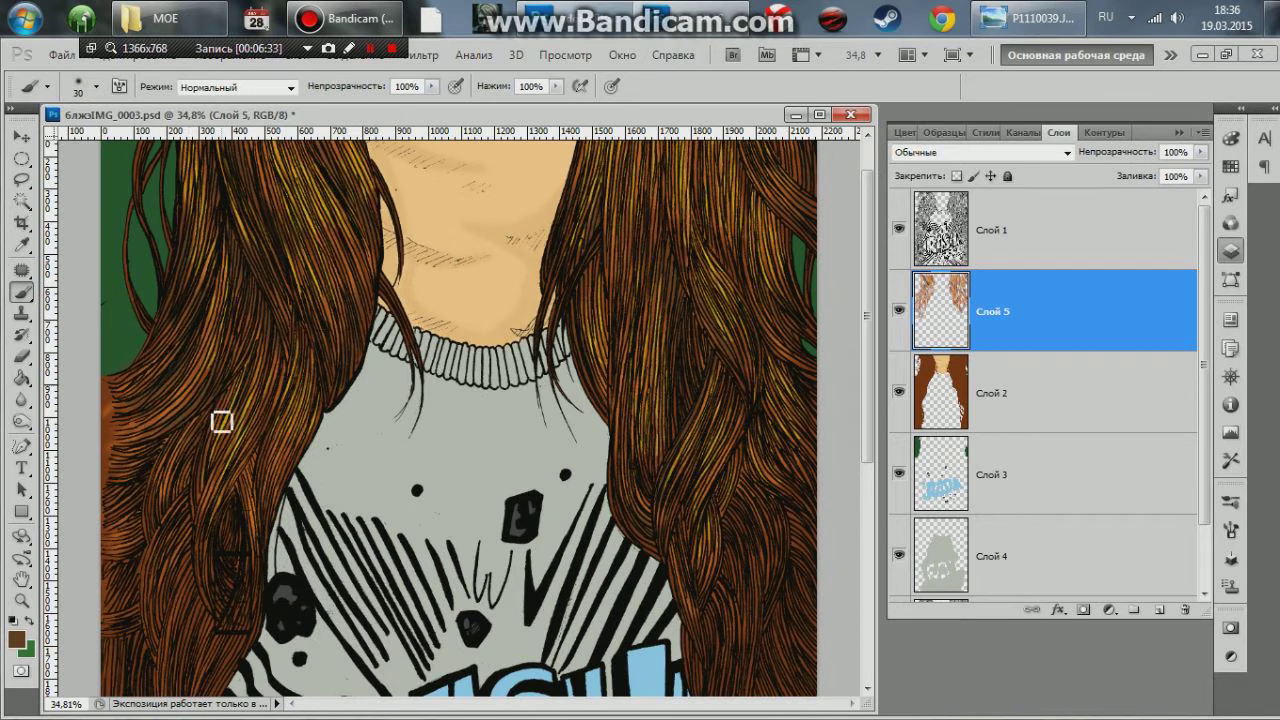
{"action": "key", "text": "ctrl+z"}
{"action": "key", "text": "ctrl+z"}
{"action": "key", "text": "ctrl+z"}
{"action": "key", "text": "ctrl+z"}
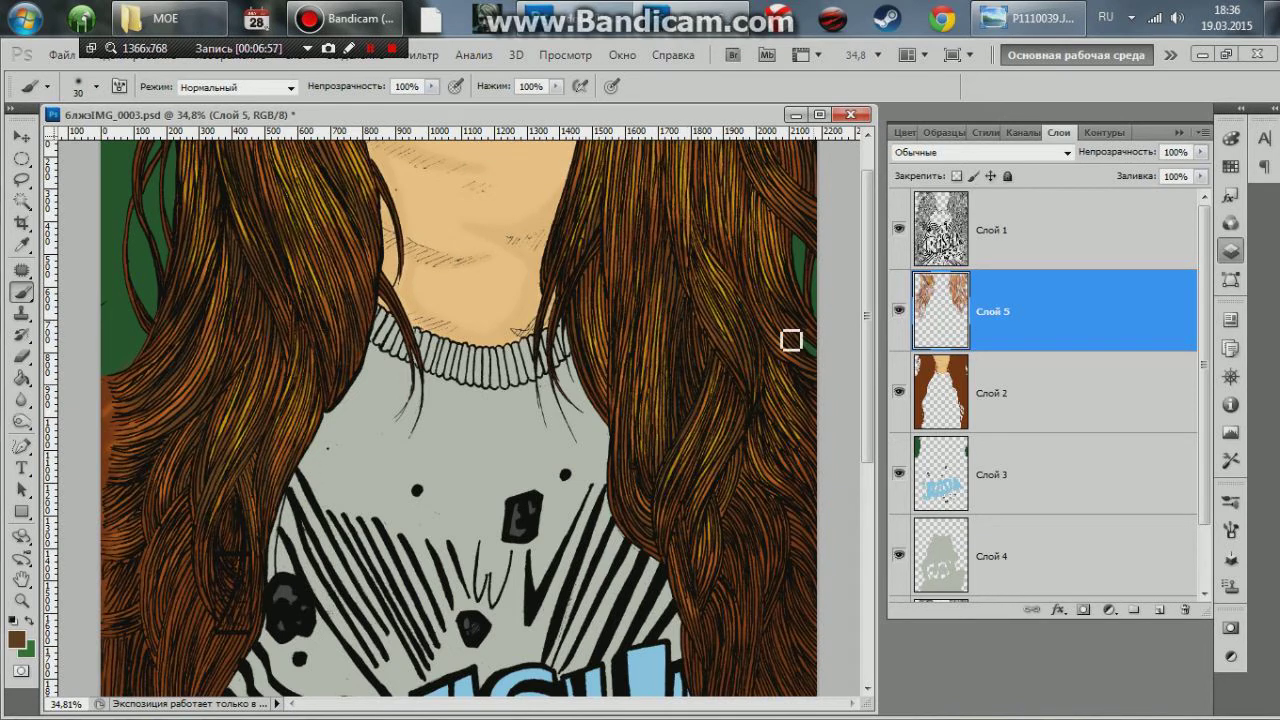
{"action": "left_click", "coordinate": [97, 87]}
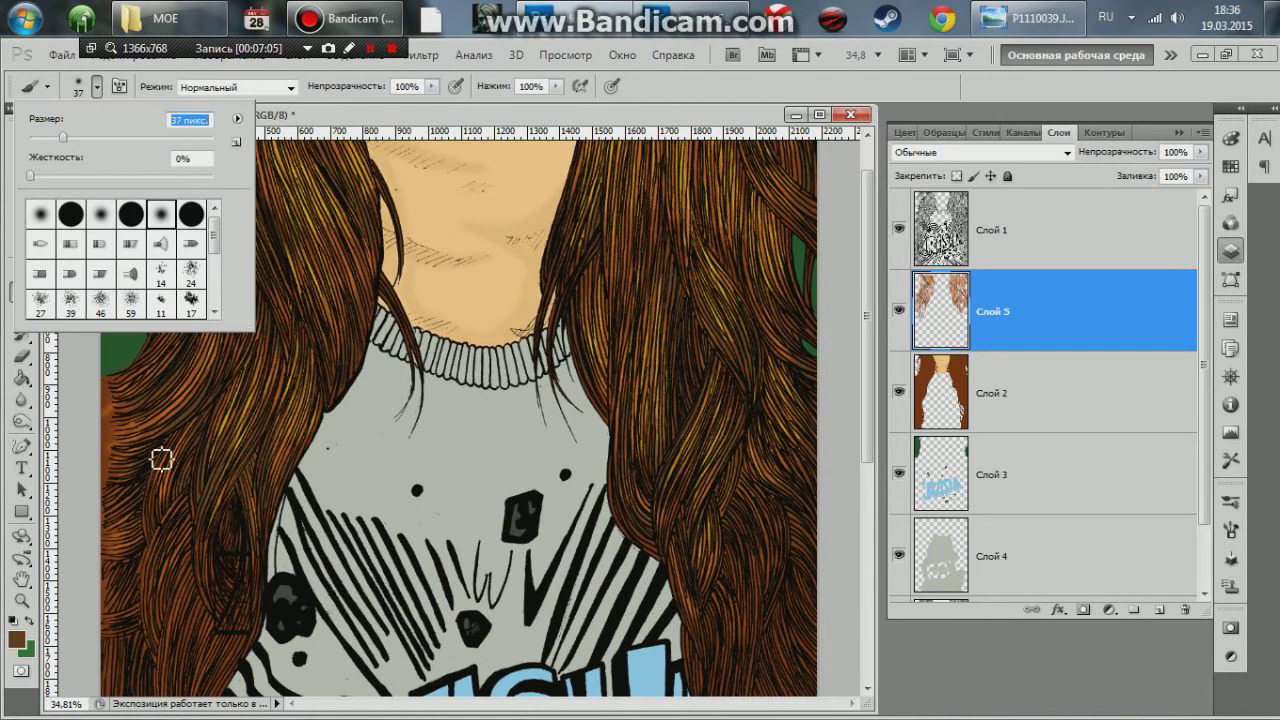
{"action": "left_click", "coordinate": [163, 457]}
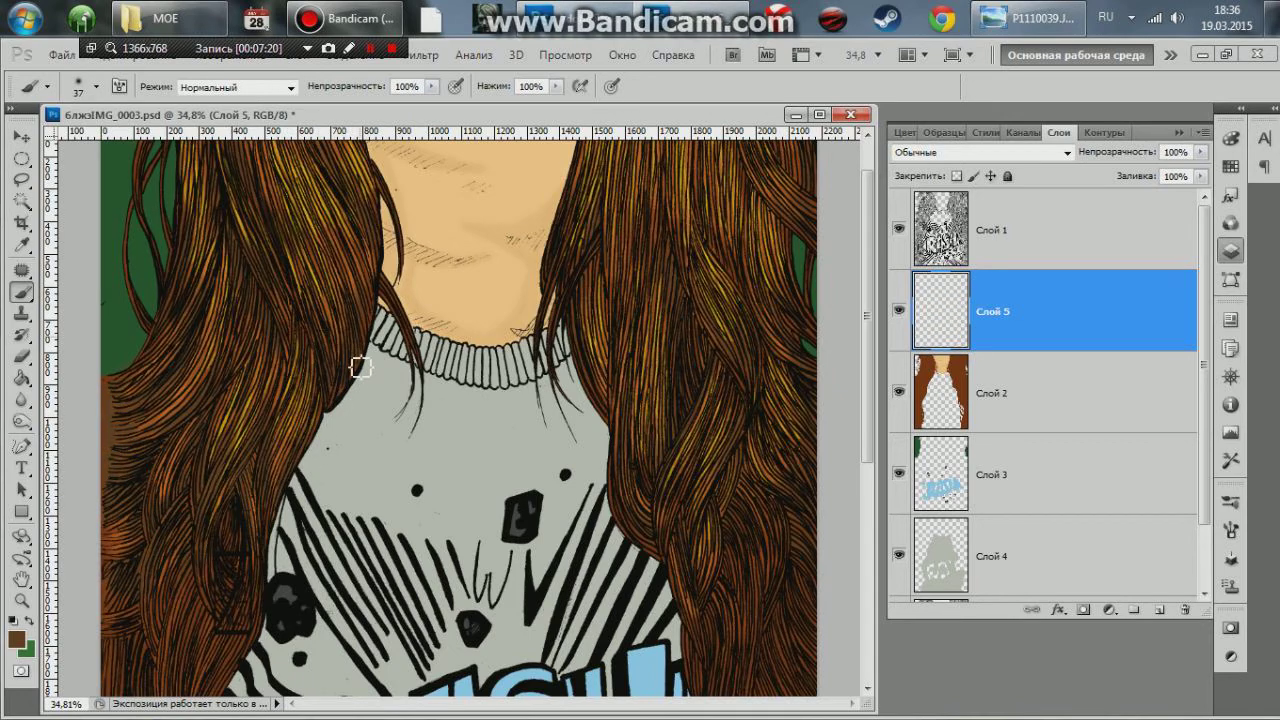
{"action": "key", "text": "ctrl+0"}
Step: Glance at the reference photo, then zoom and bring up the Swatches panel
{"action": "left_click", "coordinate": [1040, 10]}
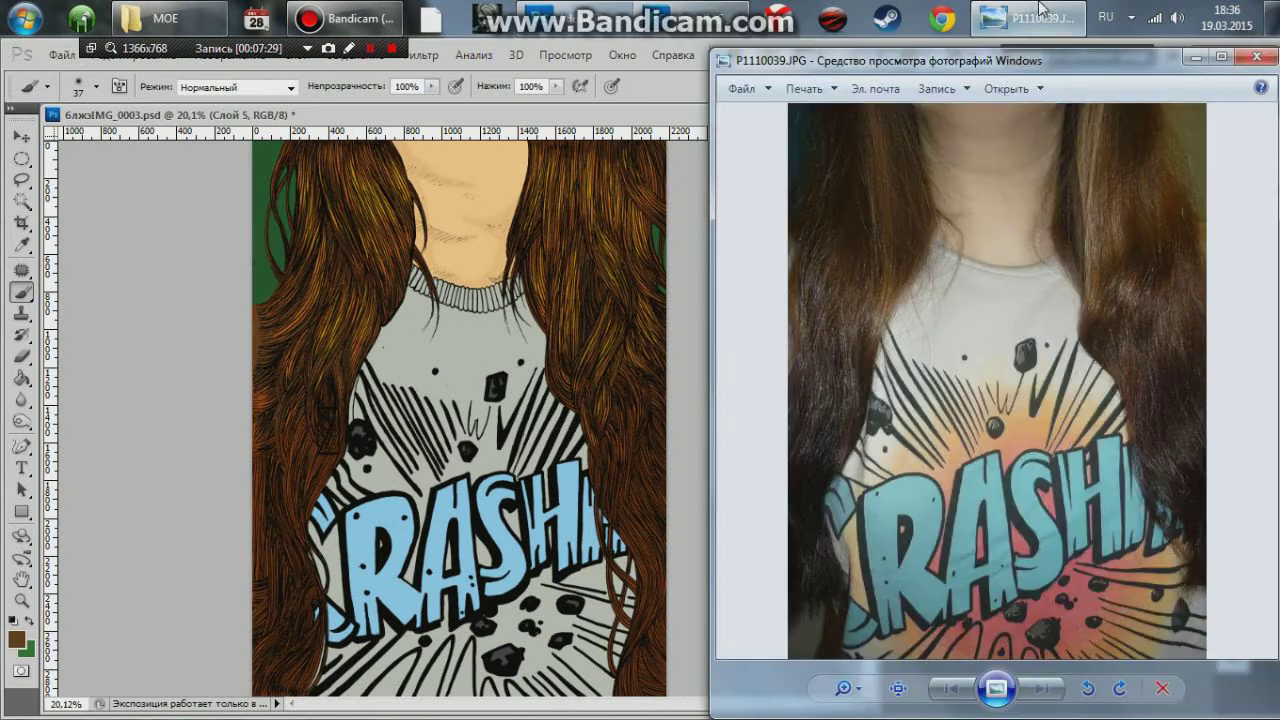
{"action": "left_click", "coordinate": [1040, 10]}
{"action": "scroll", "coordinate": [480, 480], "scroll_direction": "up", "scroll_amount": 1}
{"action": "scroll", "coordinate": [480, 480], "scroll_direction": "up", "scroll_amount": 1}
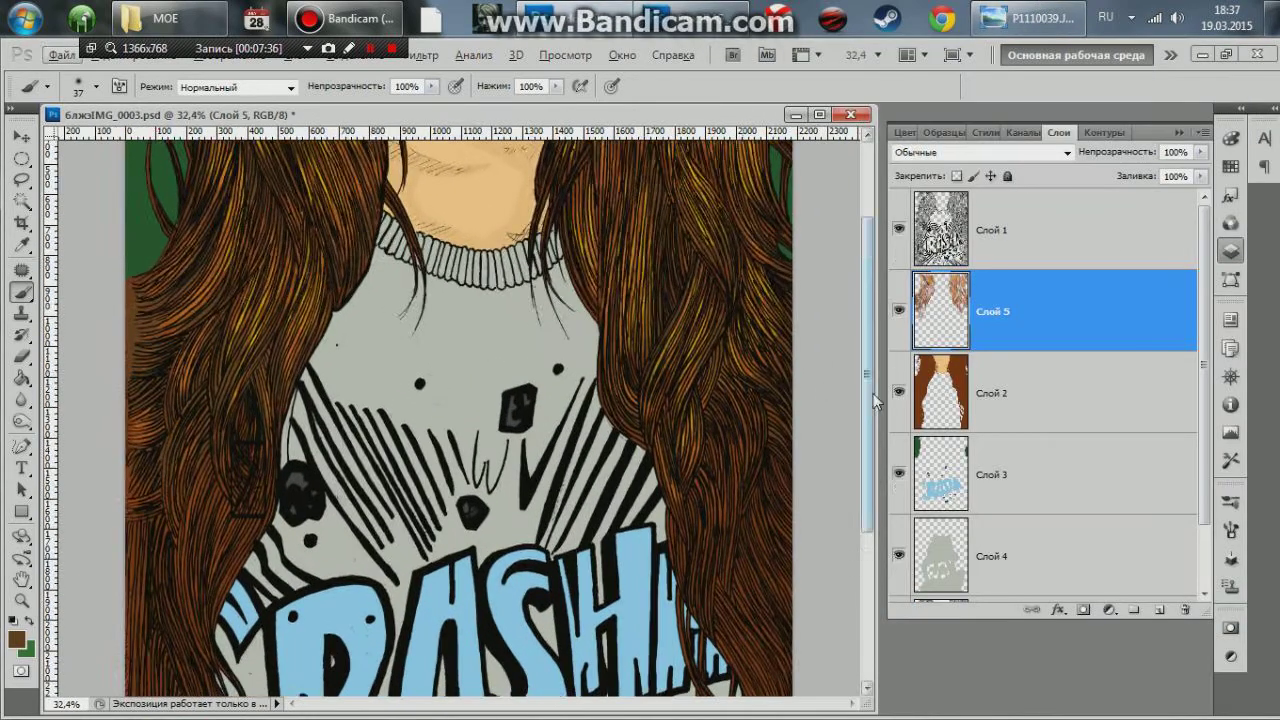
{"action": "scroll", "coordinate": [480, 480], "scroll_direction": "up", "scroll_amount": 1}
{"action": "left_click", "coordinate": [1230, 166]}
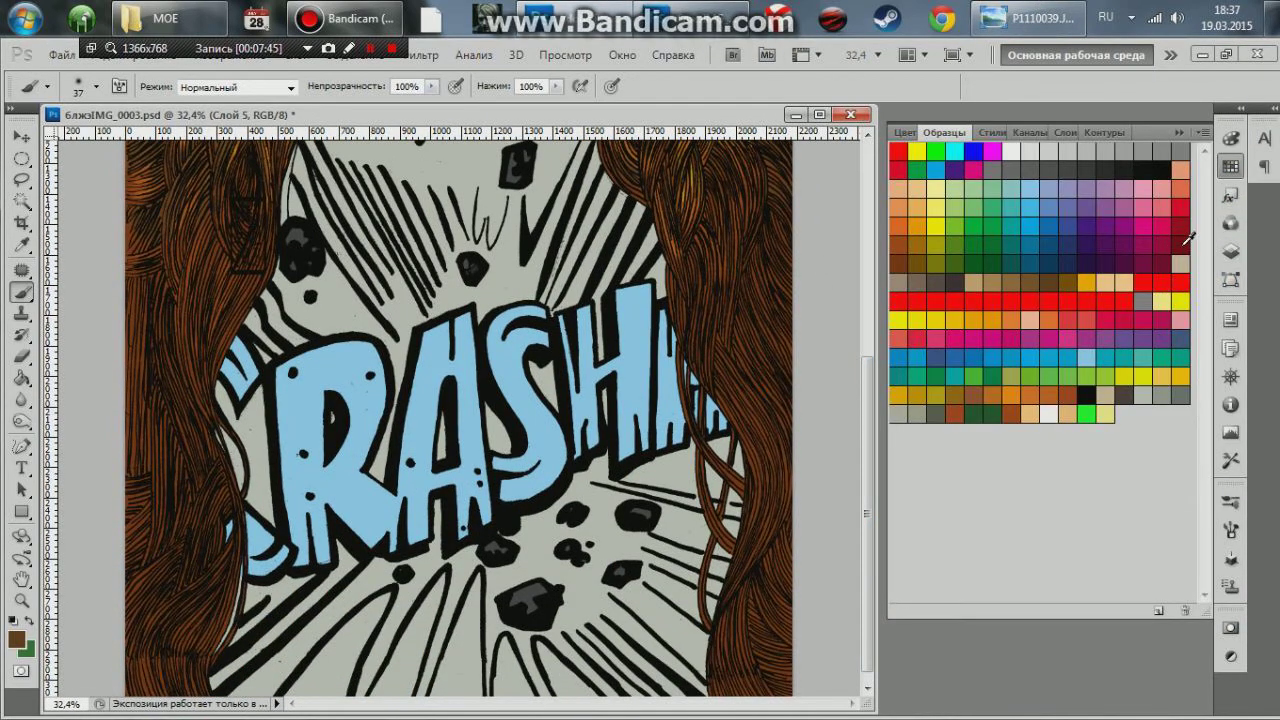
Step: Pick a dark red, darken it in the Color Picker, and add it as a swatch
{"action": "double_click", "coordinate": [1182, 237]}
{"action": "left_click", "coordinate": [851, 244]}
{"action": "left_click", "coordinate": [16, 638]}
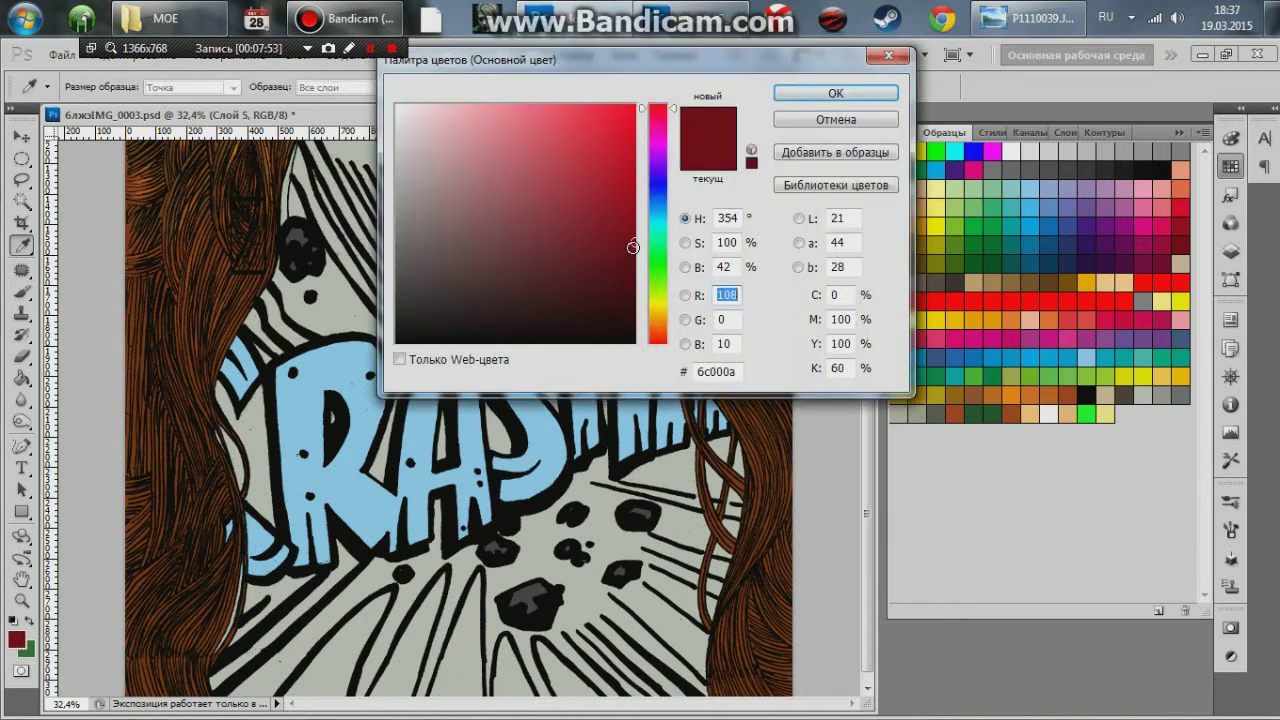
{"action": "left_click_drag", "start_coordinate": [633, 247], "coordinate": [606, 297]}
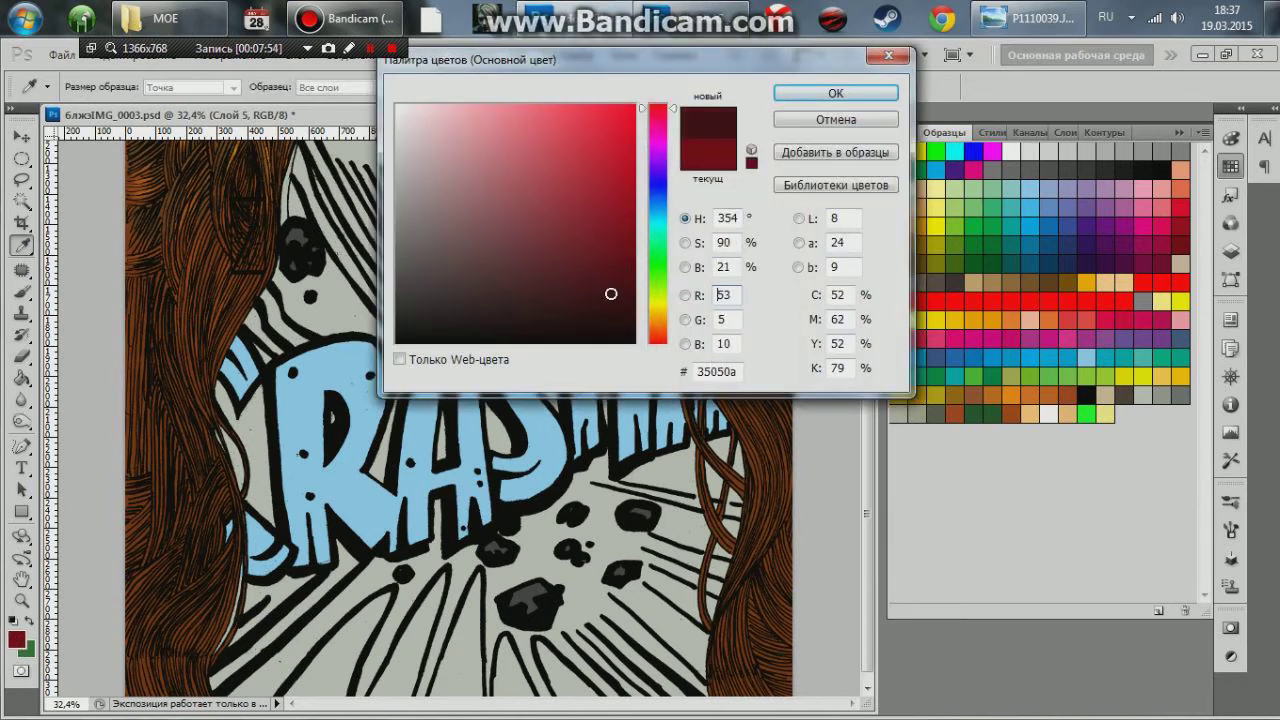
{"action": "left_click", "coordinate": [851, 153]}
{"action": "left_click", "coordinate": [808, 237]}
{"action": "left_click", "coordinate": [836, 93]}
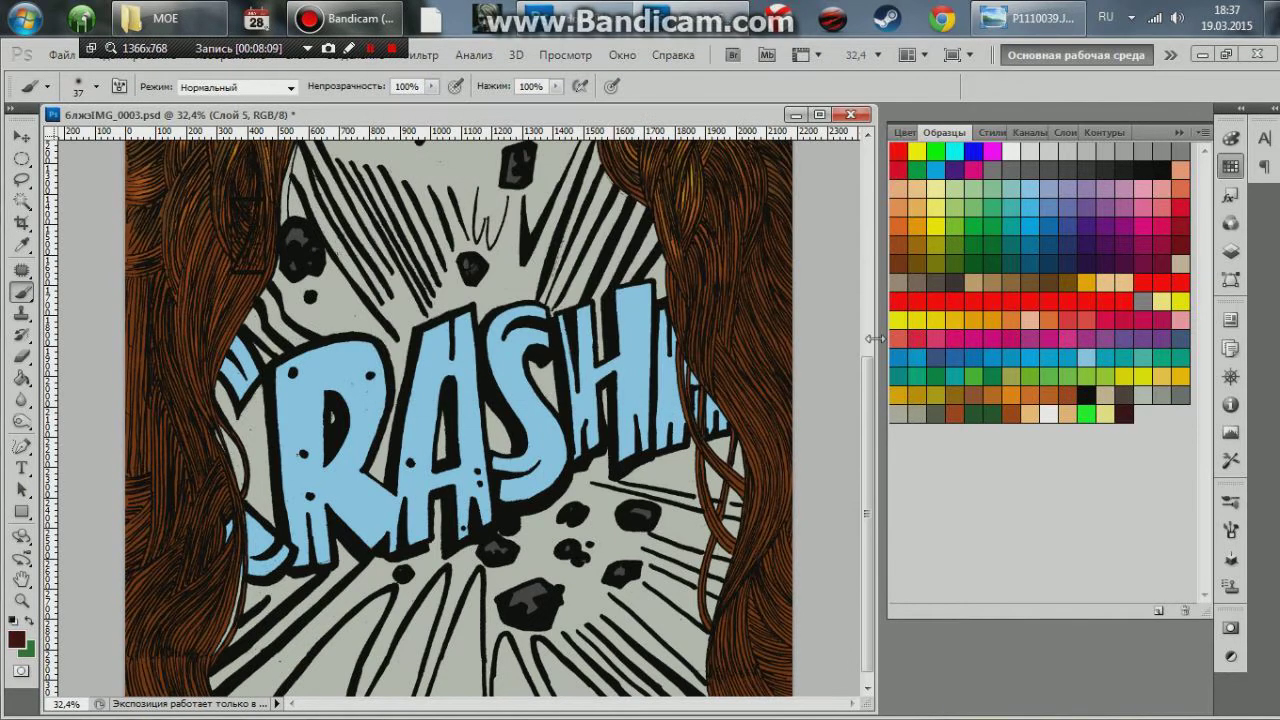
Step: Set a 50 px brush and save a very dark brown (3d1c0a) as a new swatch
{"action": "left_click", "coordinate": [80, 86]}
{"action": "type", "text": "50 пикс."}
{"action": "key", "text": "Return"}
{"action": "left_click", "coordinate": [1068, 397]}
{"action": "left_click", "coordinate": [16, 638]}
{"action": "mouse_move", "coordinate": [623, 286]}
{"action": "left_mouse_down"}
{"action": "mouse_move", "coordinate": [601, 298]}
{"action": "mouse_move", "coordinate": [591, 286]}
{"action": "left_mouse_up"}
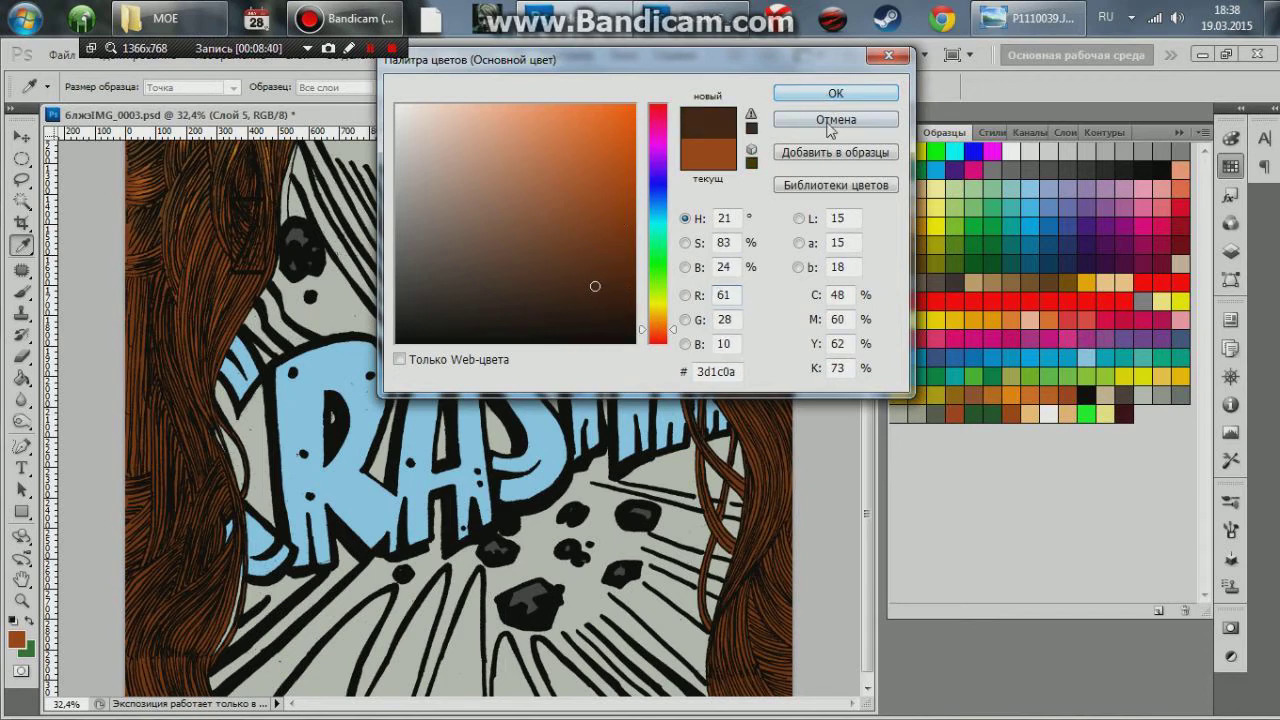
{"action": "left_click", "coordinate": [836, 152]}
{"action": "left_click", "coordinate": [810, 238]}
{"action": "left_click", "coordinate": [837, 91]}
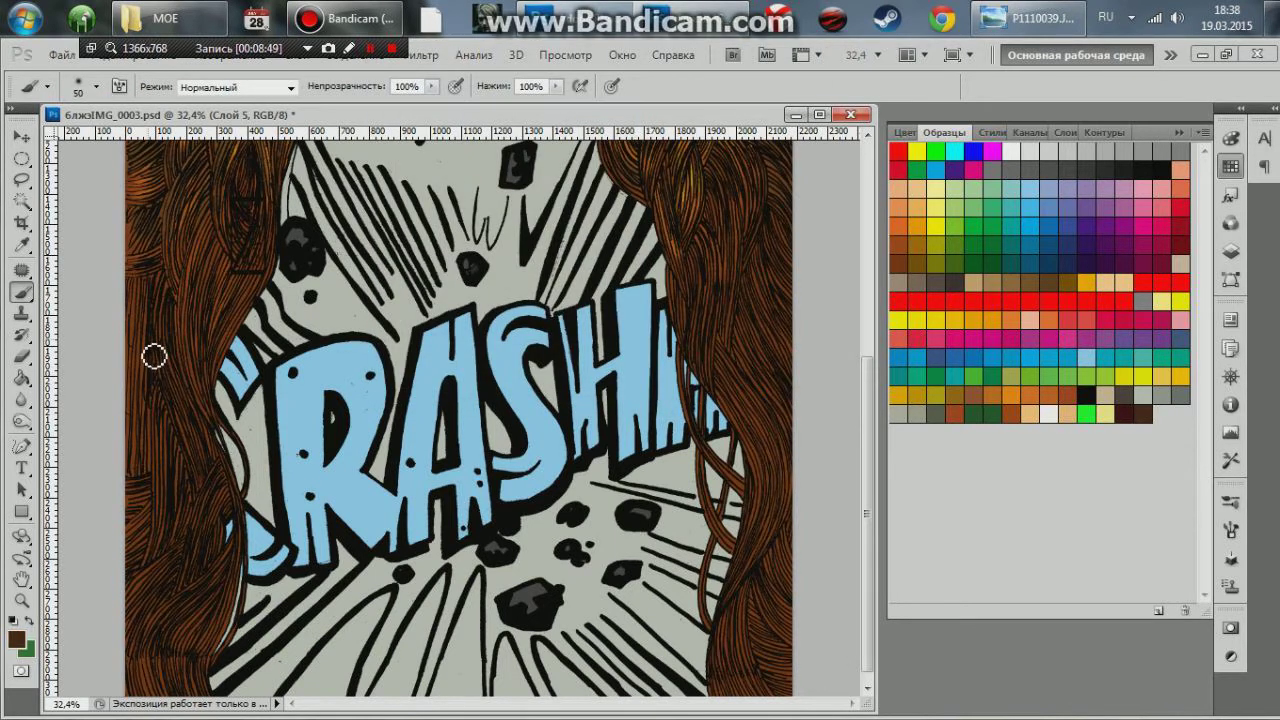
Step: Enlarge the brush to 68, then to 98
{"action": "left_click", "coordinate": [30, 86]}
{"action": "left_click", "coordinate": [96, 86]}
{"action": "double_click", "coordinate": [171, 262]}
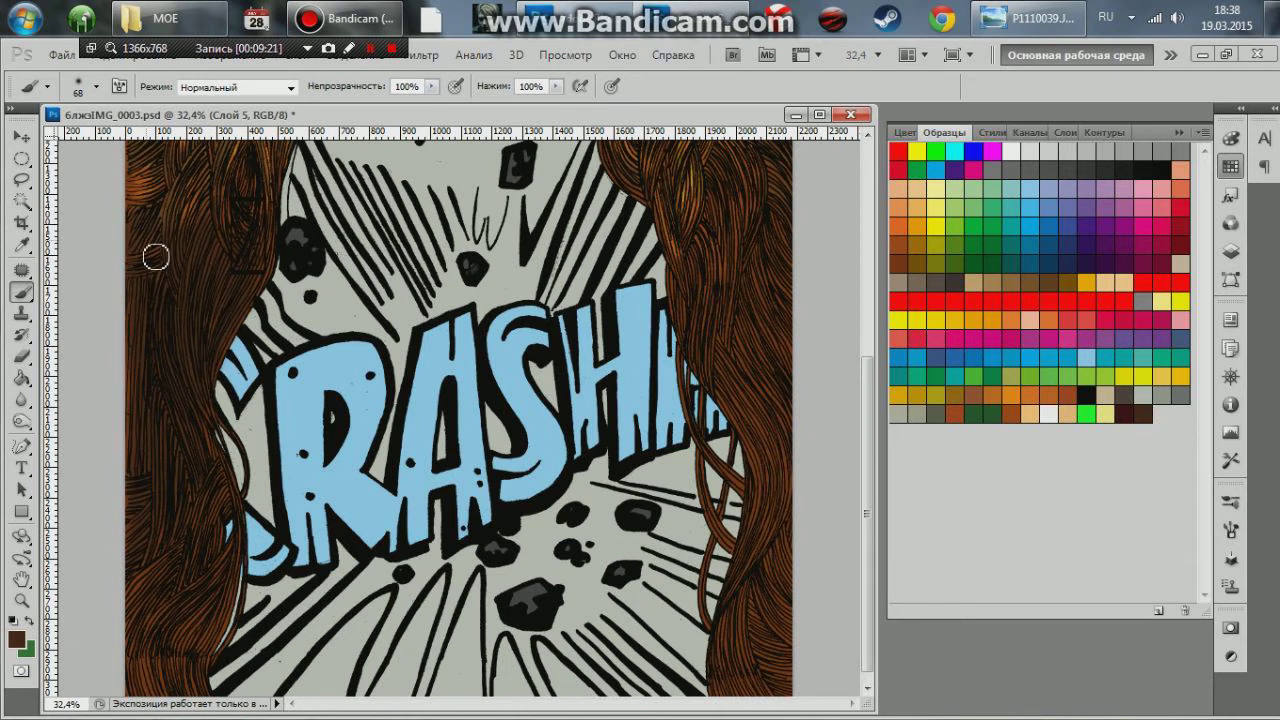
{"action": "scroll", "coordinate": [843, 462], "scroll_direction": "down", "scroll_amount": 1}
{"action": "left_click", "coordinate": [86, 86]}
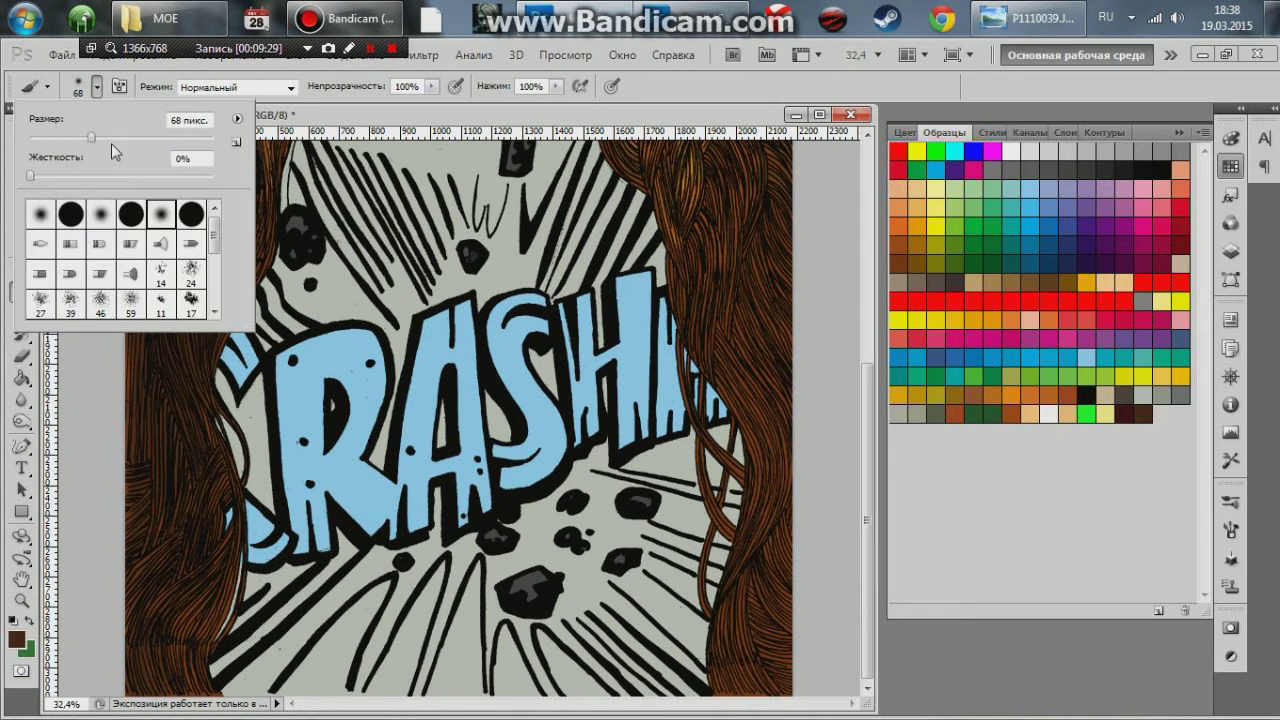
{"action": "left_click_drag", "start_coordinate": [170, 120], "coordinate": [180, 120]}
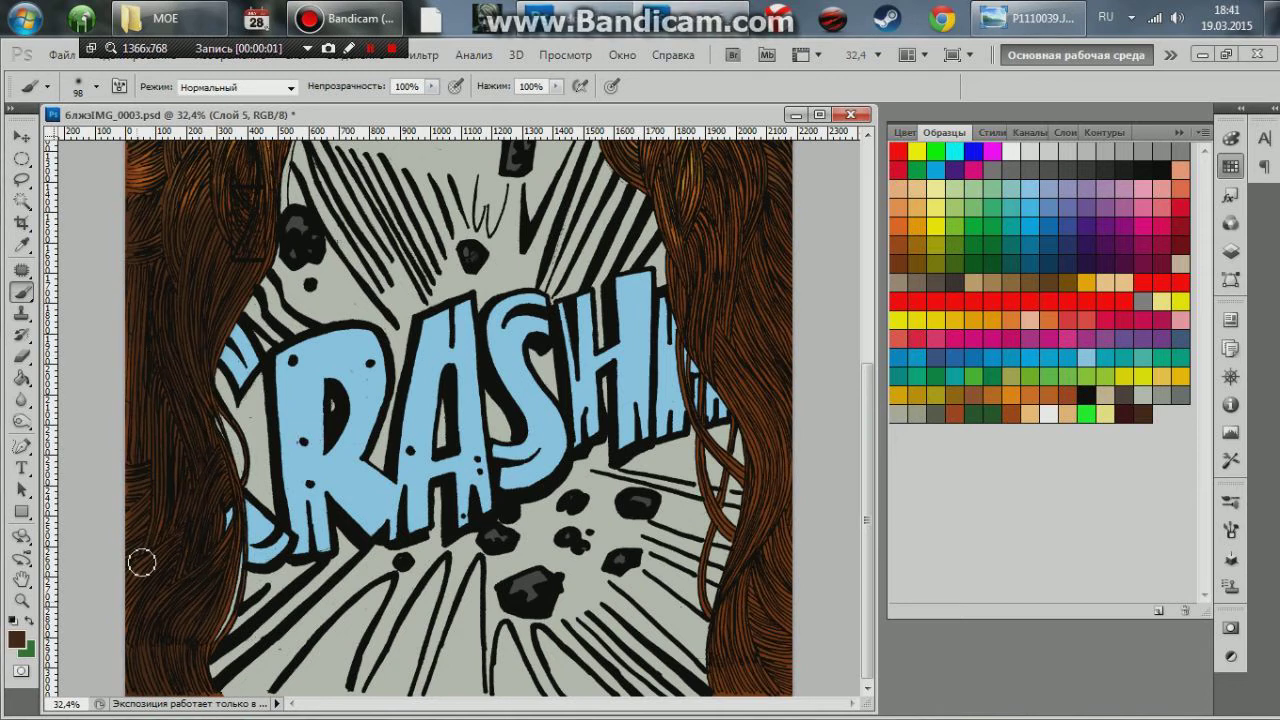
{"action": "scroll", "coordinate": [760, 198], "scroll_direction": "up", "scroll_amount": 3}
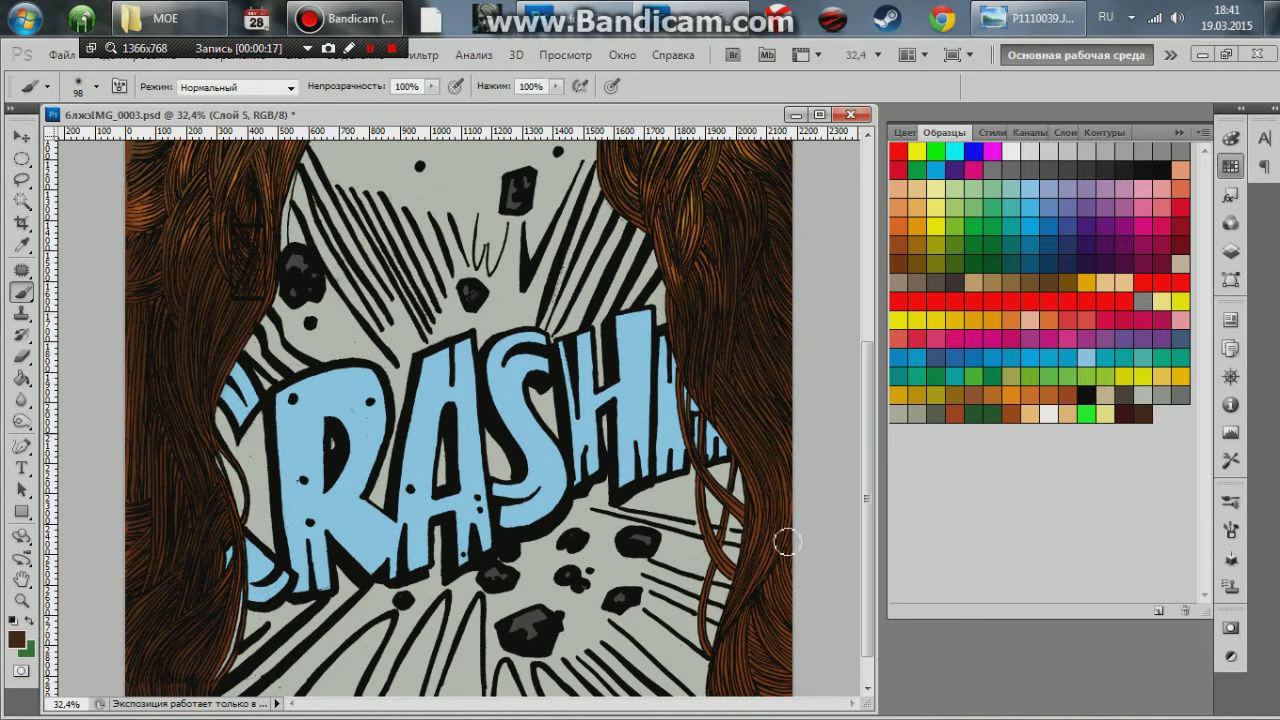
Step: Paint brown over the gaps between the right-side hair strands over the shirt
{"action": "left_click", "coordinate": [868, 686]}
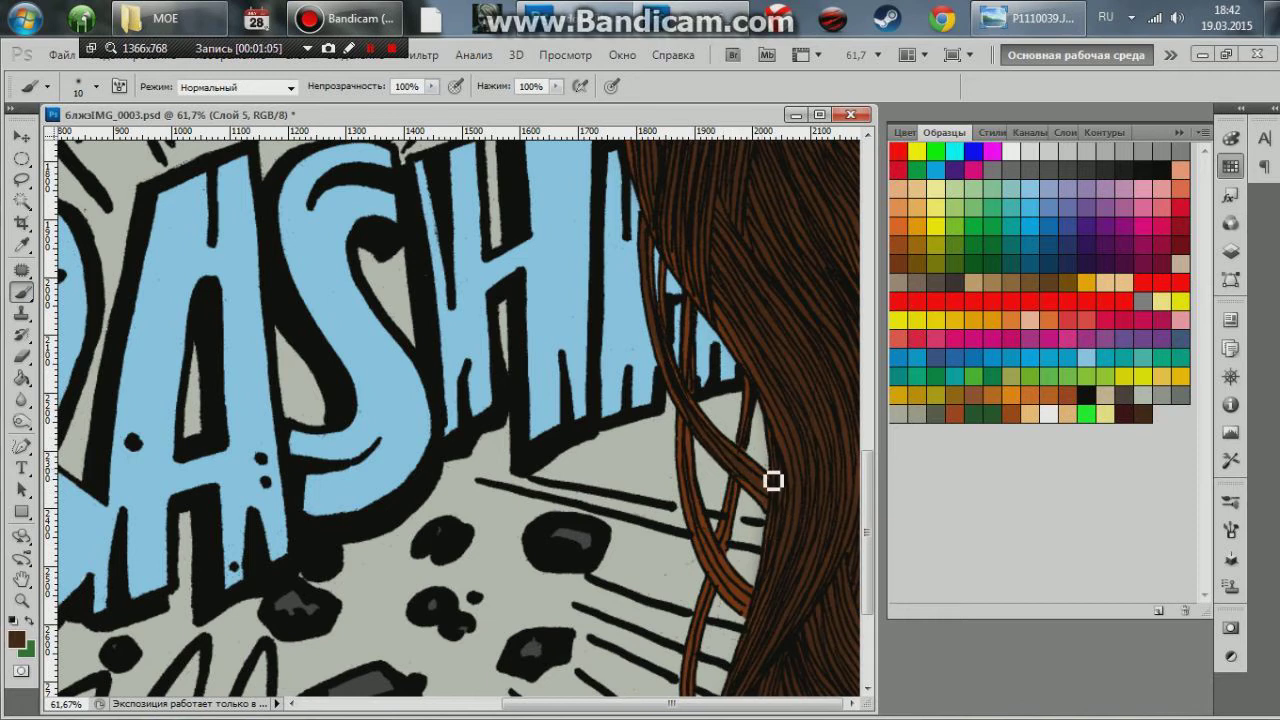
{"action": "mouse_move", "coordinate": [694, 302]}
{"action": "left_mouse_down"}
{"action": "mouse_move", "coordinate": [694, 451]}
{"action": "mouse_move", "coordinate": [750, 606]}
{"action": "left_mouse_up"}
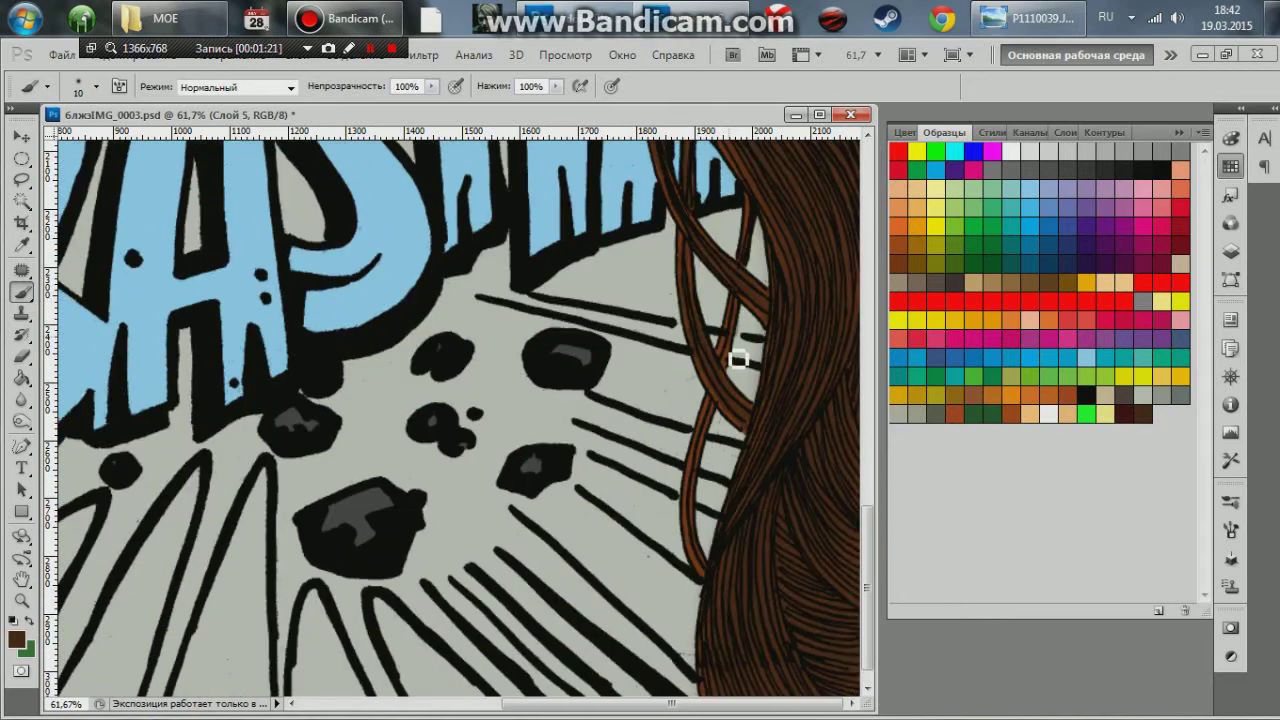
{"action": "scroll", "coordinate": [677, 537], "scroll_direction": "down", "scroll_amount": 2}
{"action": "scroll", "coordinate": [677, 537], "scroll_direction": "down", "scroll_amount": 1}
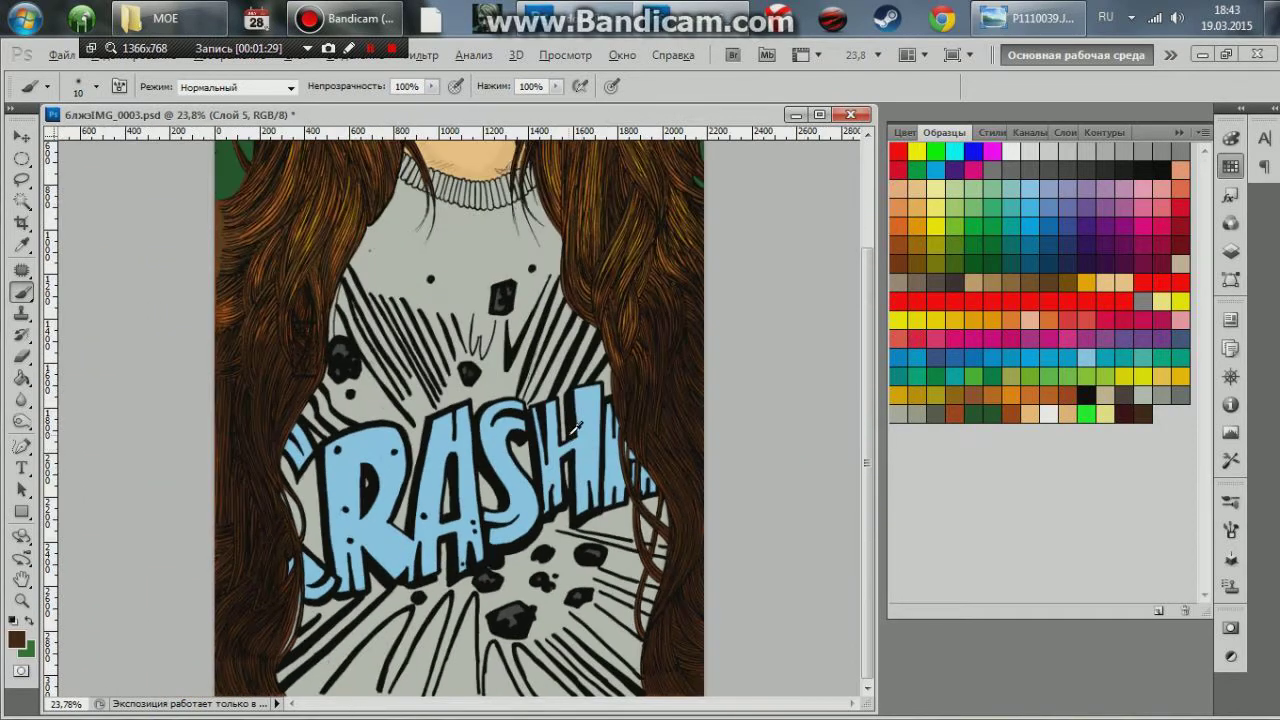
{"action": "scroll", "coordinate": [620, 480], "scroll_direction": "down", "scroll_amount": 1}
{"action": "scroll", "coordinate": [576, 427], "scroll_direction": "up", "scroll_amount": 1}
{"action": "scroll", "coordinate": [306, 451], "scroll_direction": "down", "scroll_amount": 1}
{"action": "scroll", "coordinate": [306, 451], "scroll_direction": "down", "scroll_amount": 1}
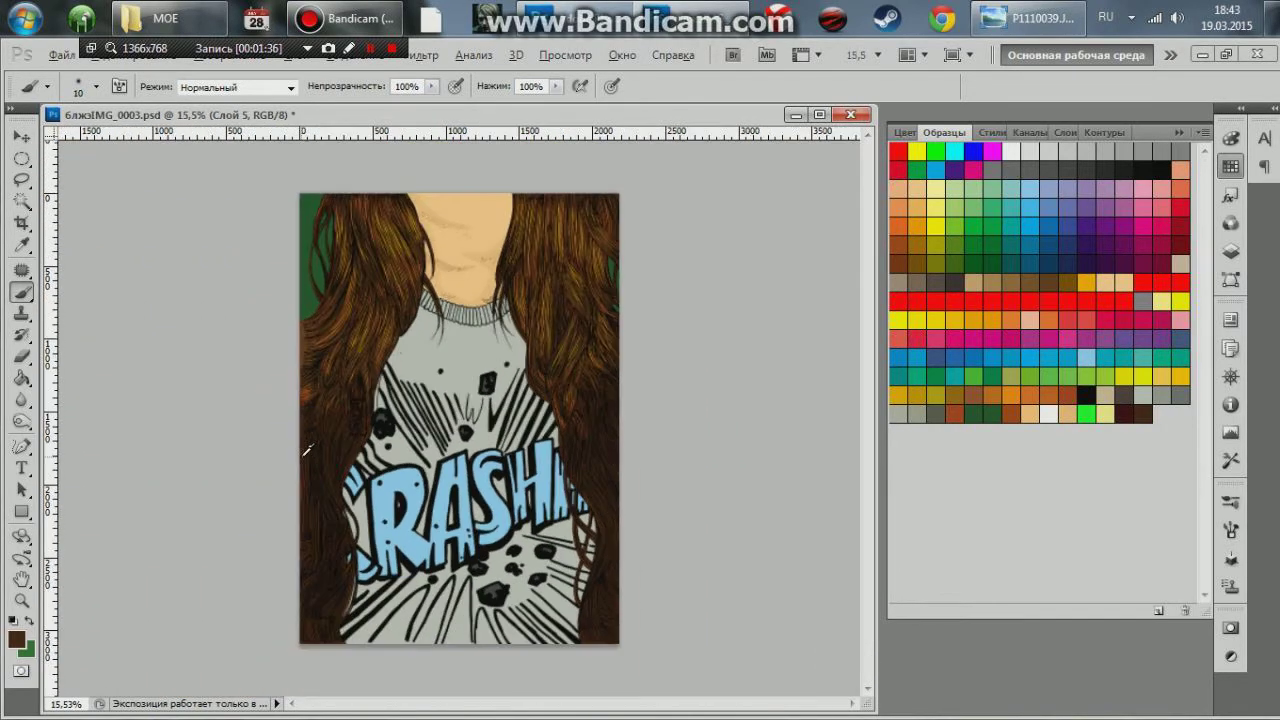
{"action": "scroll", "coordinate": [306, 451], "scroll_direction": "up", "scroll_amount": 1}
{"action": "scroll", "coordinate": [306, 451], "scroll_direction": "up", "scroll_amount": 2}
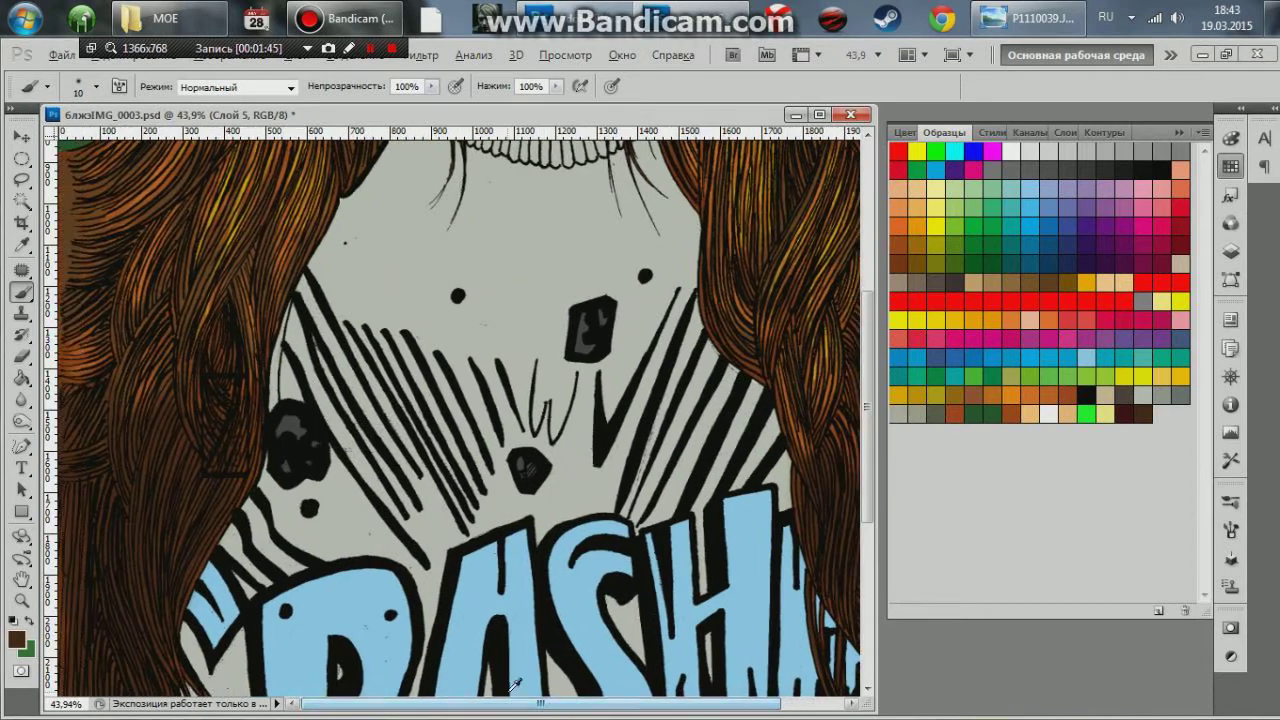
{"action": "scroll", "coordinate": [871, 535], "scroll_direction": "down", "scroll_amount": 2}
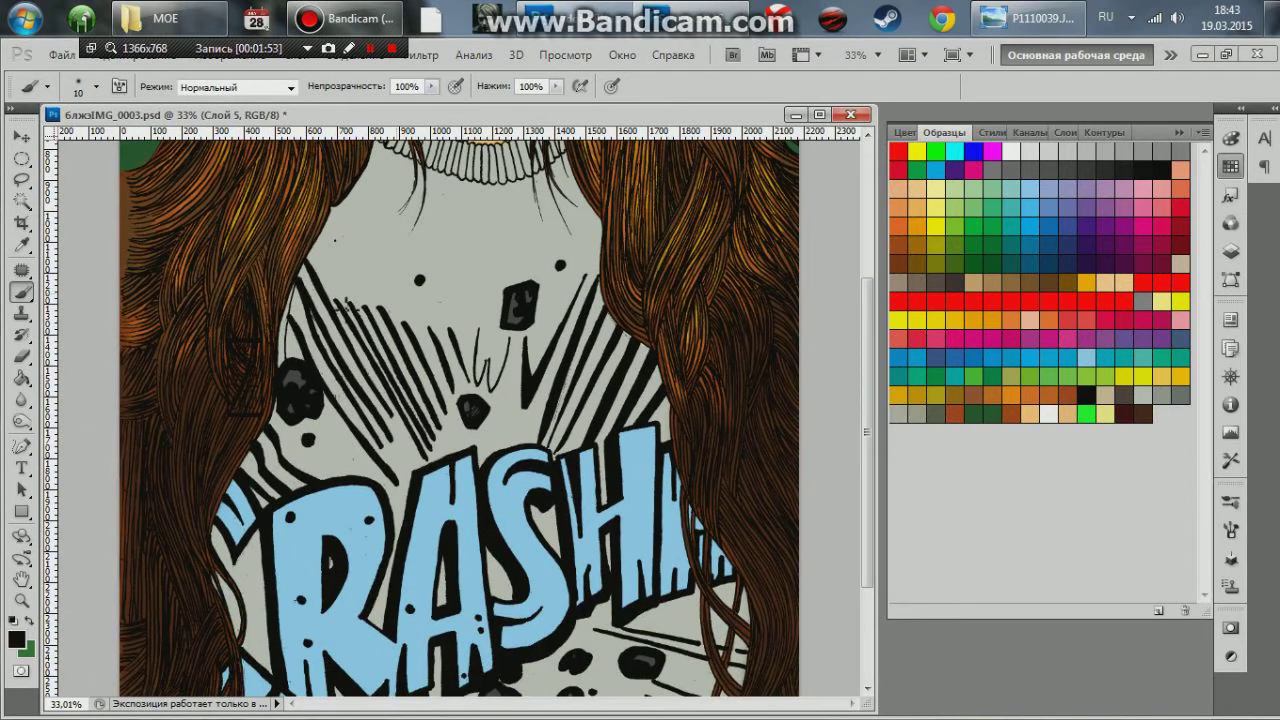
Step: Resize the brush to 38 px, then to 23 px
{"action": "left_click", "coordinate": [96, 86]}
{"action": "left_click", "coordinate": [185, 375]}
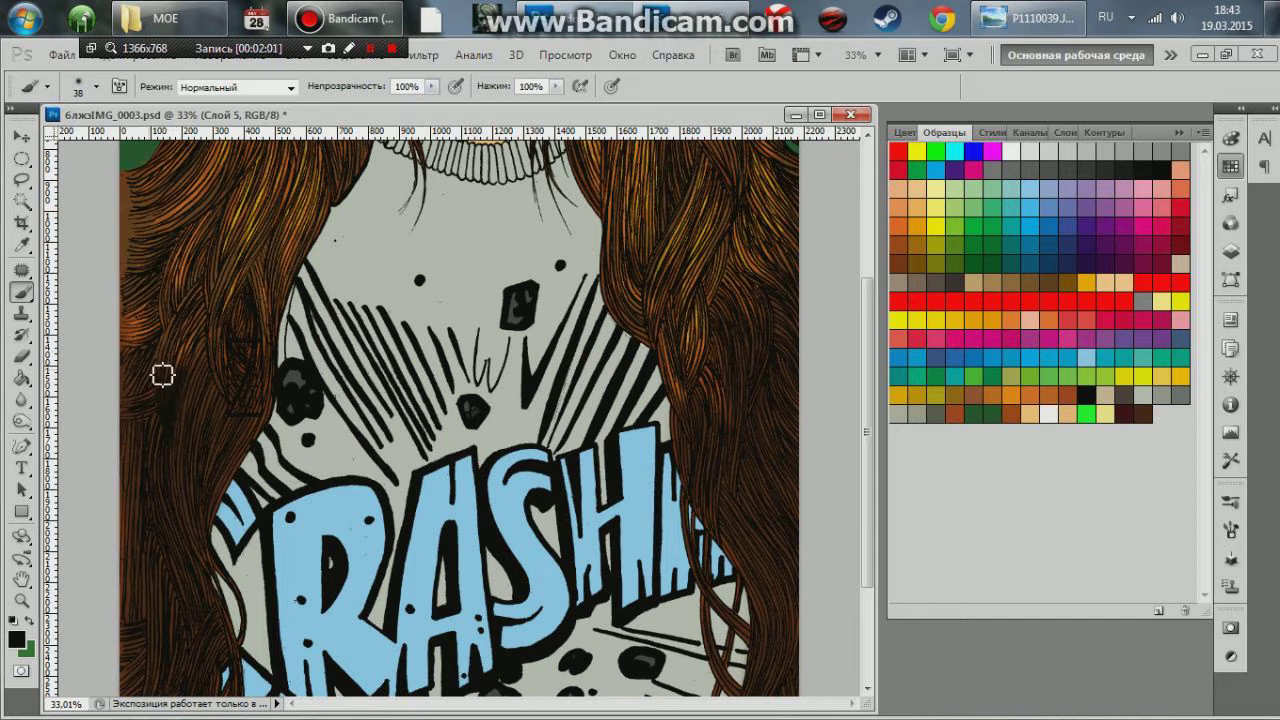
{"action": "left_click", "coordinate": [96, 86]}
{"action": "type", "text": "23 пикс."}
{"action": "key", "text": "Return"}
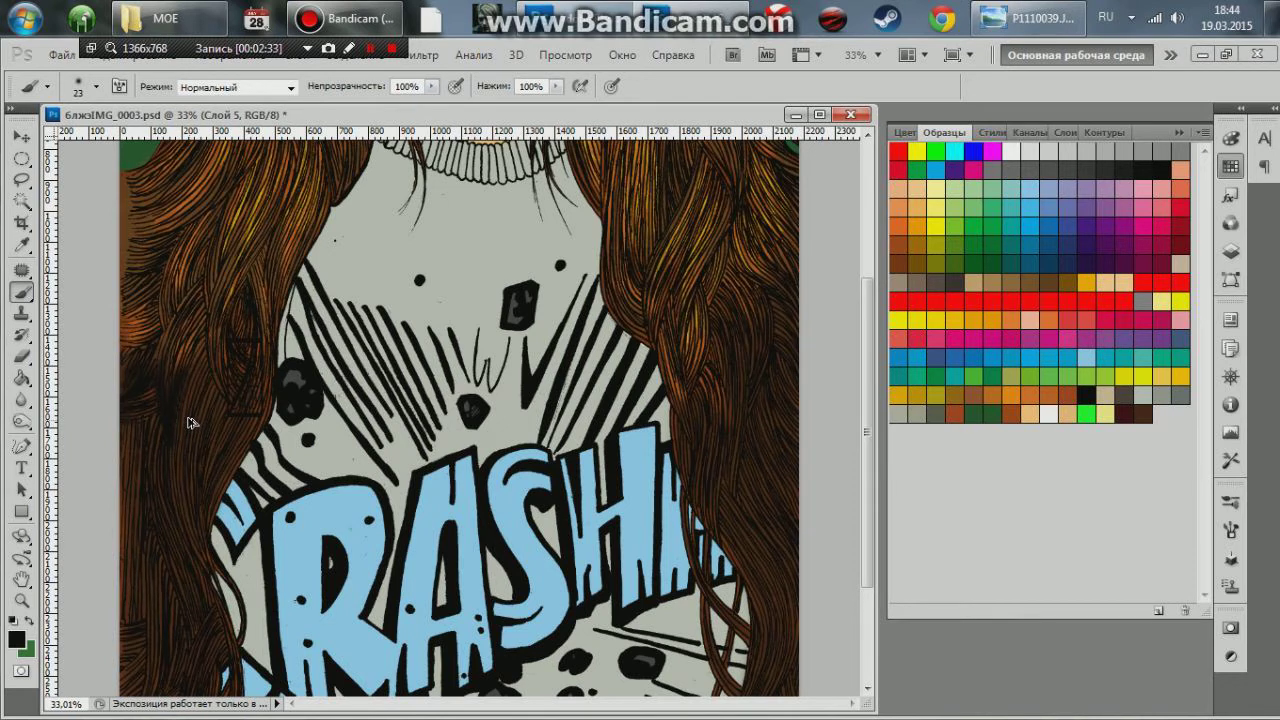
Step: Select the saved dark brown swatch and make it slightly darker in the Color Picker
{"action": "double_click", "coordinate": [1145, 410]}
{"action": "key", "text": "Return"}
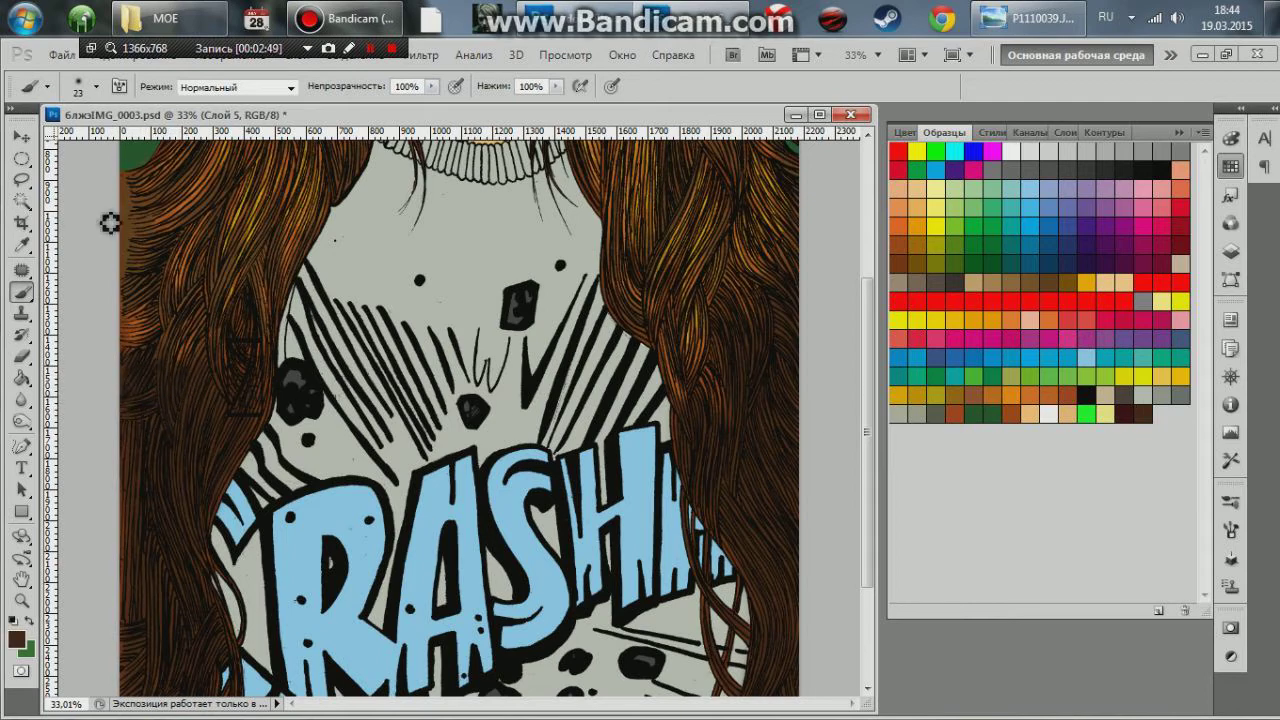
{"action": "left_click", "coordinate": [16, 638]}
{"action": "left_click_drag", "start_coordinate": [600, 280], "coordinate": [600, 304]}
{"action": "key", "text": "Return"}
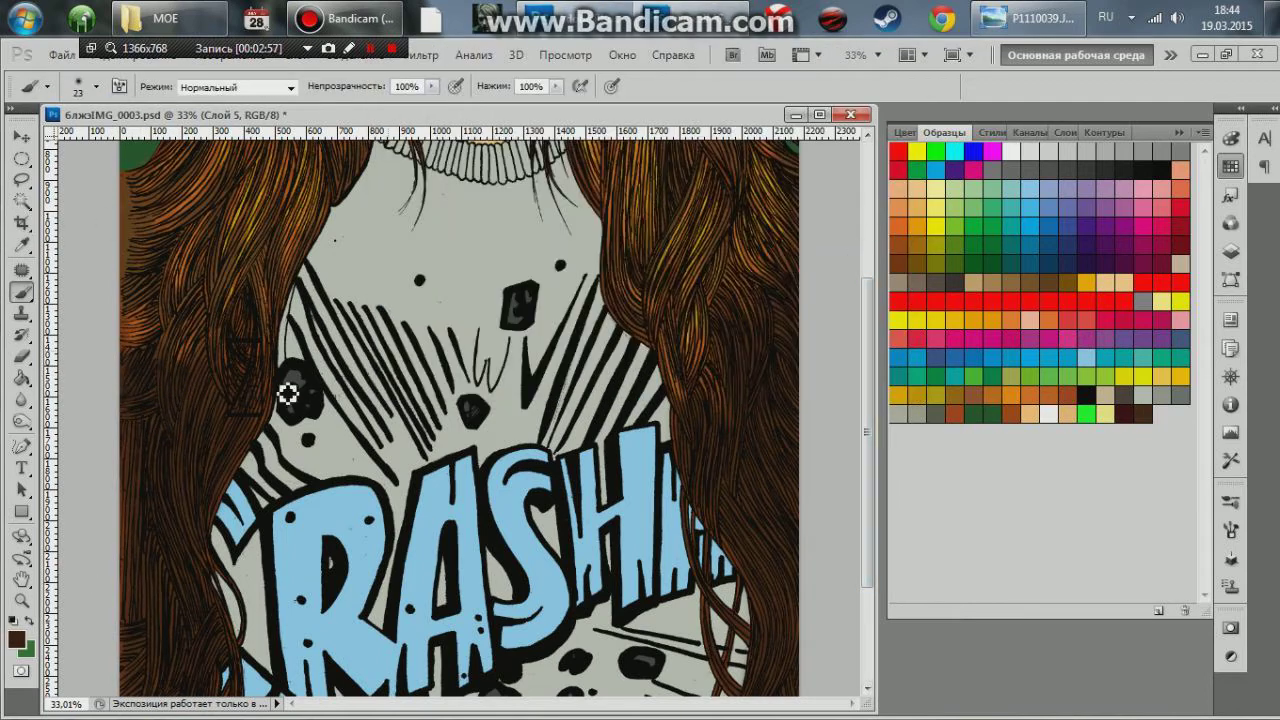
Step: Set a 41 px brush and paint darker strands down the left side of the hair
{"action": "left_click", "coordinate": [88, 86]}
{"action": "left_click_drag", "start_coordinate": [172, 118], "coordinate": [210, 118]}
{"action": "left_click", "coordinate": [183, 468]}
{"action": "left_click_drag", "start_coordinate": [247, 333], "coordinate": [257, 385]}
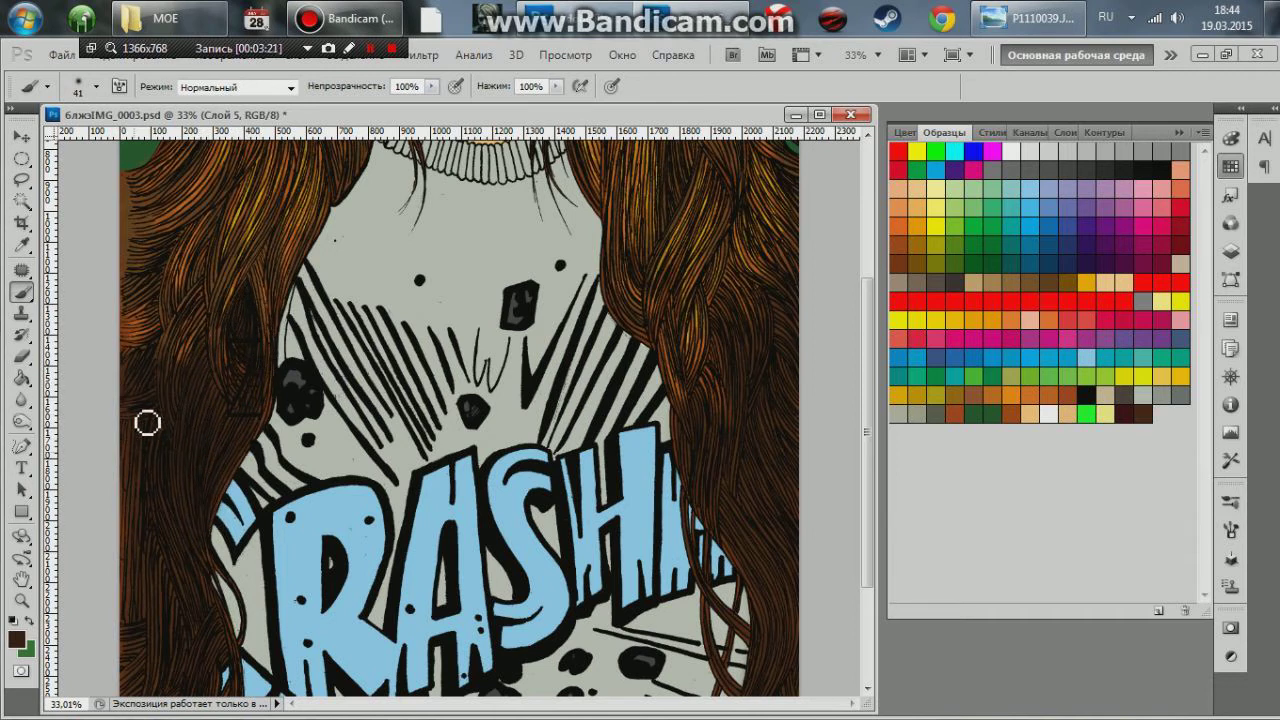
{"action": "scroll", "coordinate": [160, 420], "scroll_direction": "down", "scroll_amount": 3}
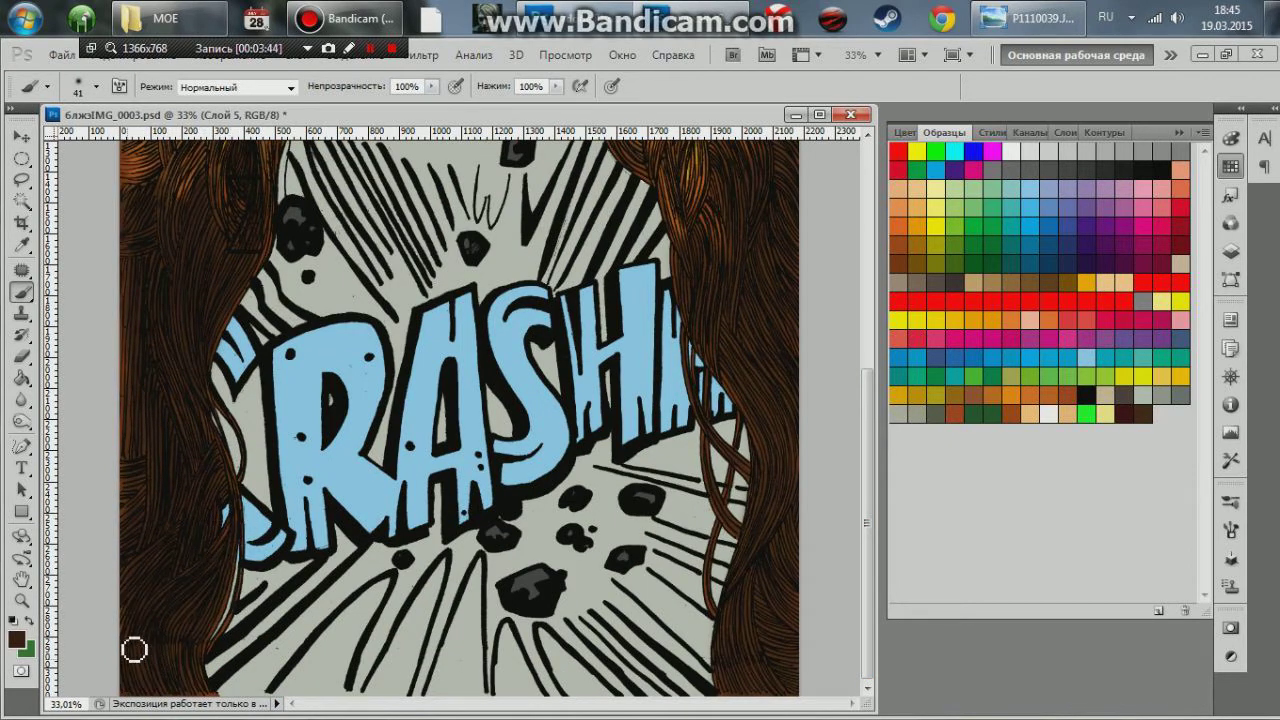
{"action": "scroll", "coordinate": [878, 305], "scroll_direction": "up", "scroll_amount": 3}
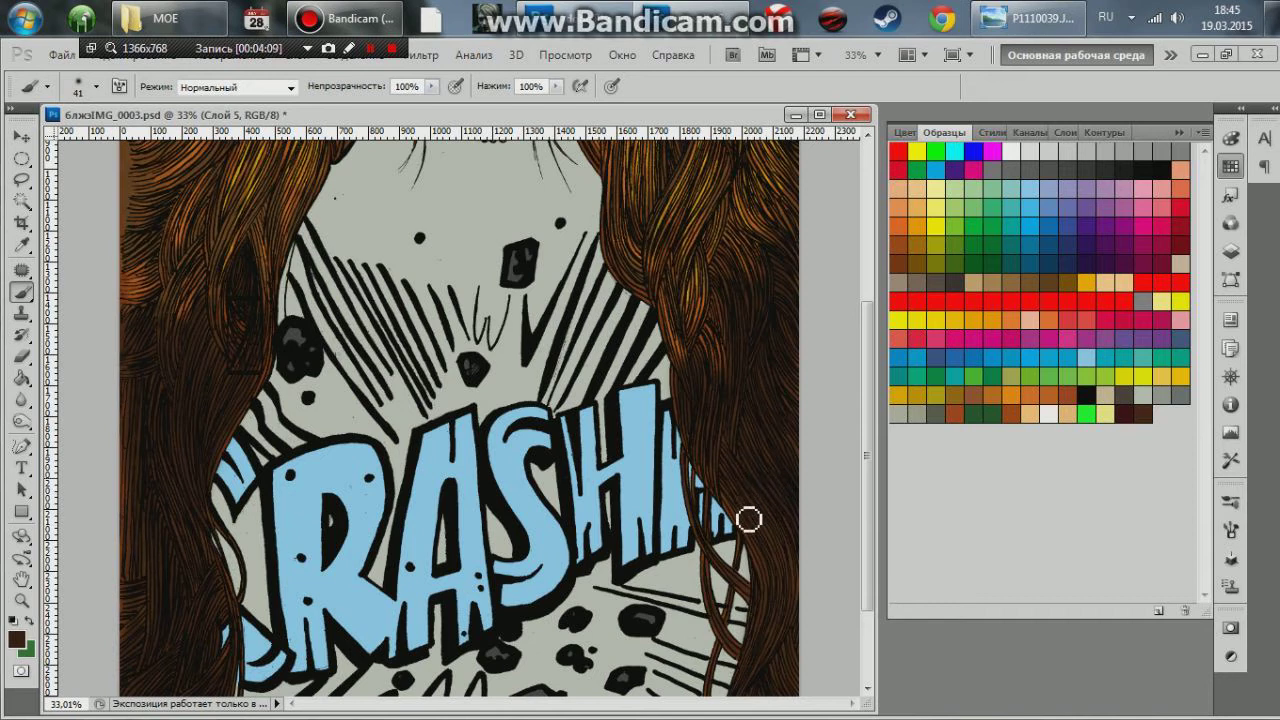
{"action": "scroll", "coordinate": [824, 533], "scroll_direction": "down", "scroll_amount": 3}
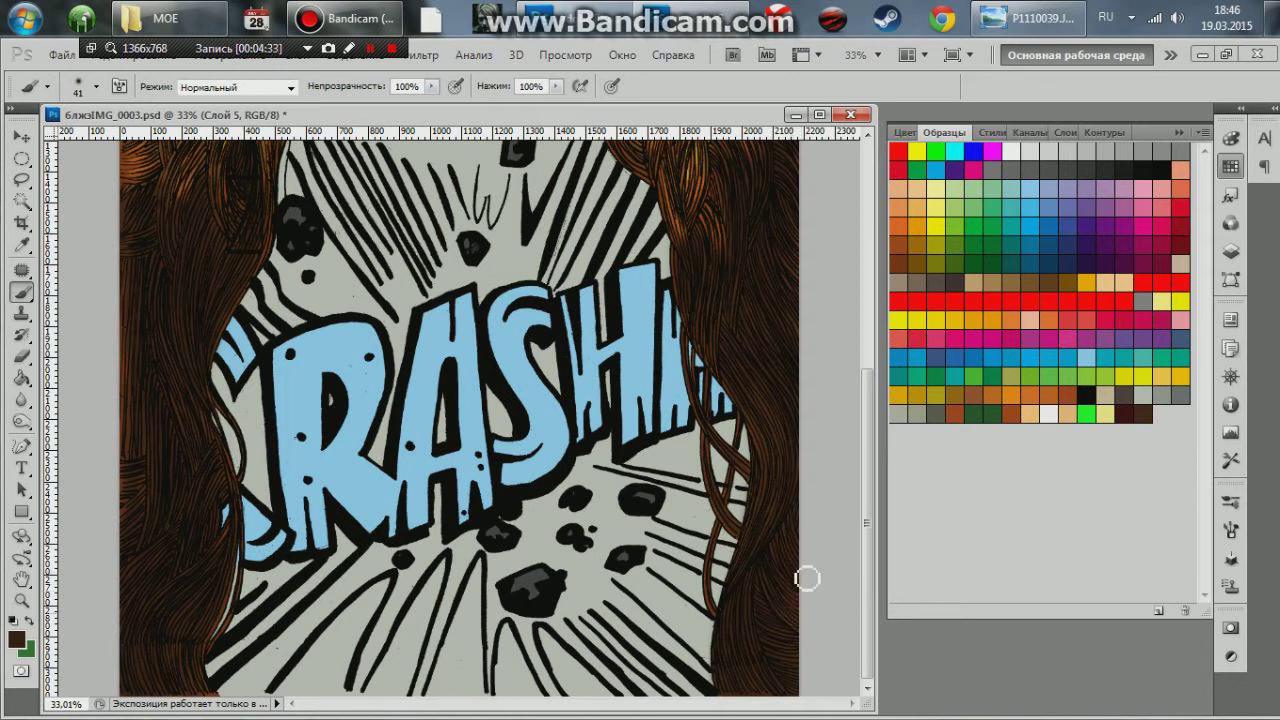
Step: Switch to a 15 px brush and check the hair against the reference photo
{"action": "left_click", "coordinate": [96, 86]}
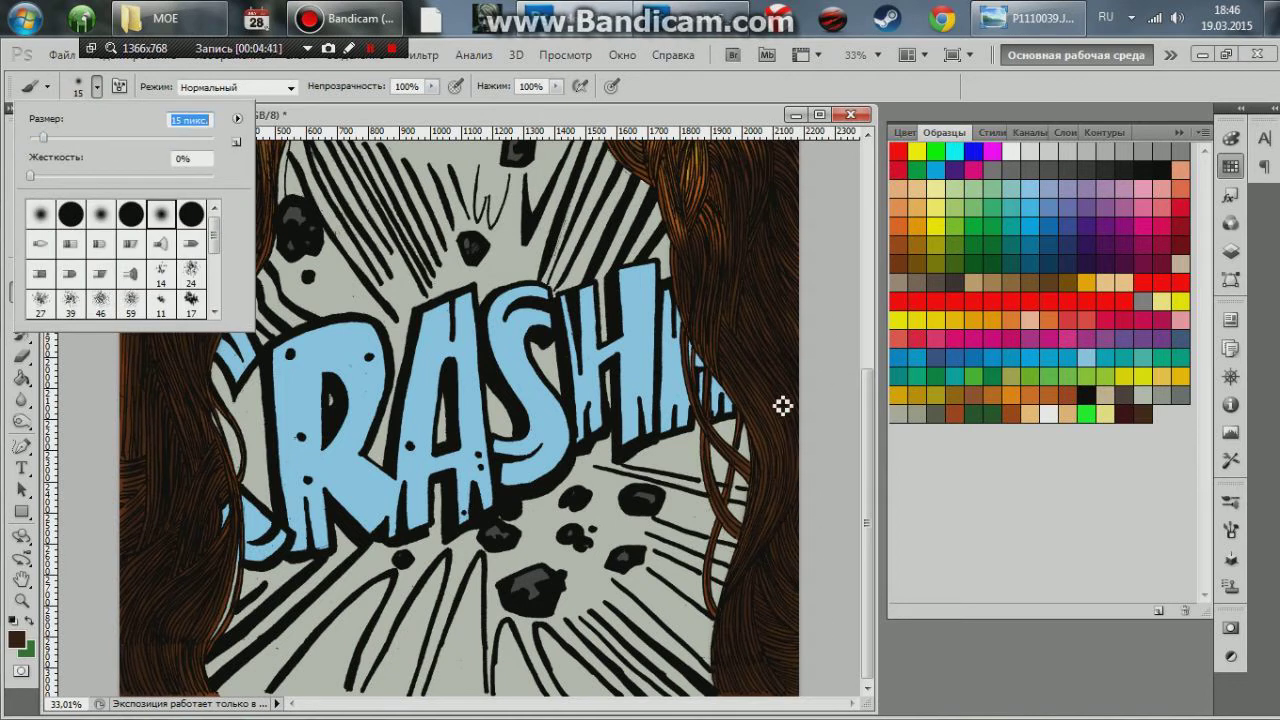
{"action": "type", "text": "15"}
{"action": "key", "text": "Return"}
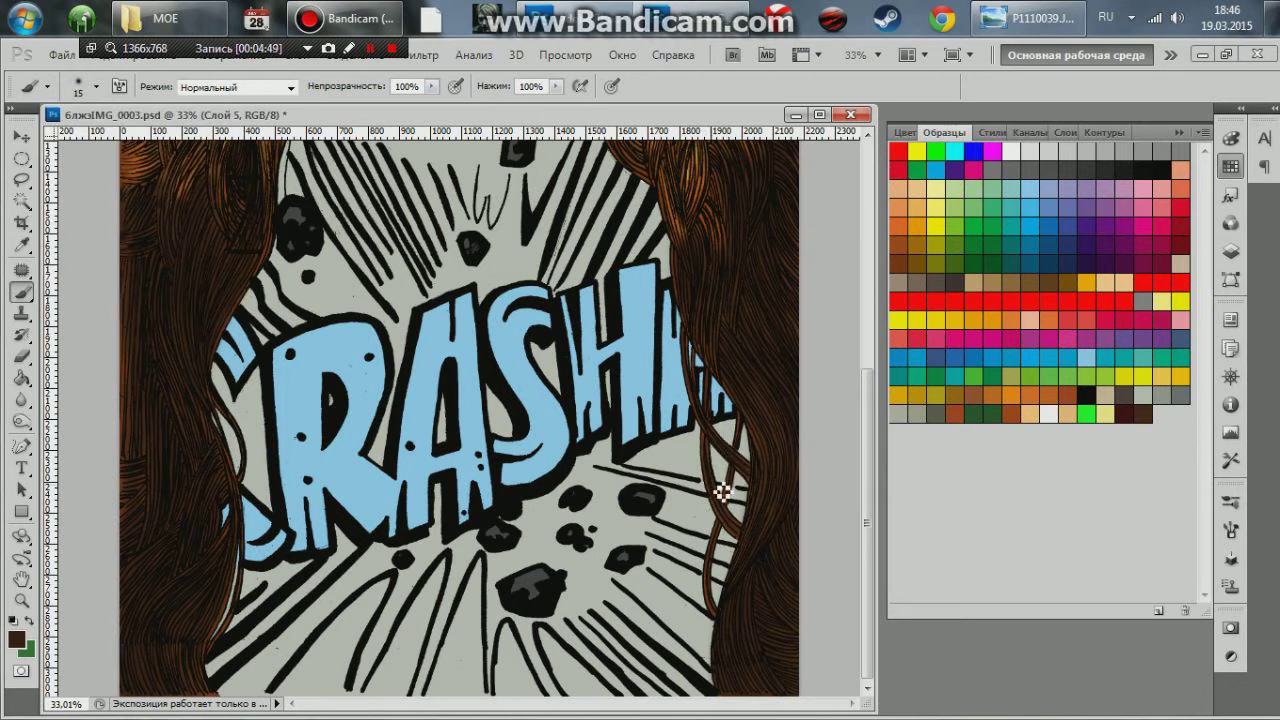
{"action": "scroll", "coordinate": [722, 490], "scroll_direction": "up", "scroll_amount": 1}
{"action": "scroll", "coordinate": [750, 475], "scroll_direction": "up", "scroll_amount": 1}
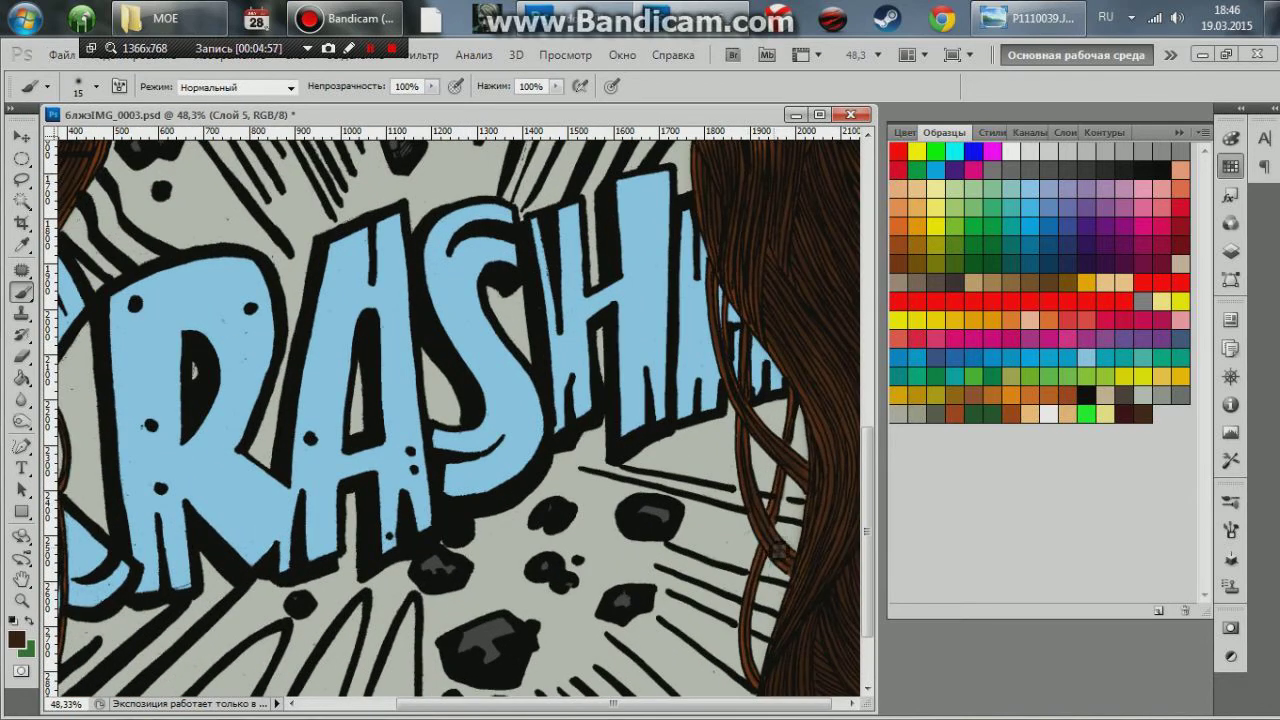
{"action": "scroll", "coordinate": [765, 662], "scroll_direction": "up", "scroll_amount": 1}
{"action": "scroll", "coordinate": [765, 662], "scroll_direction": "down", "scroll_amount": 2}
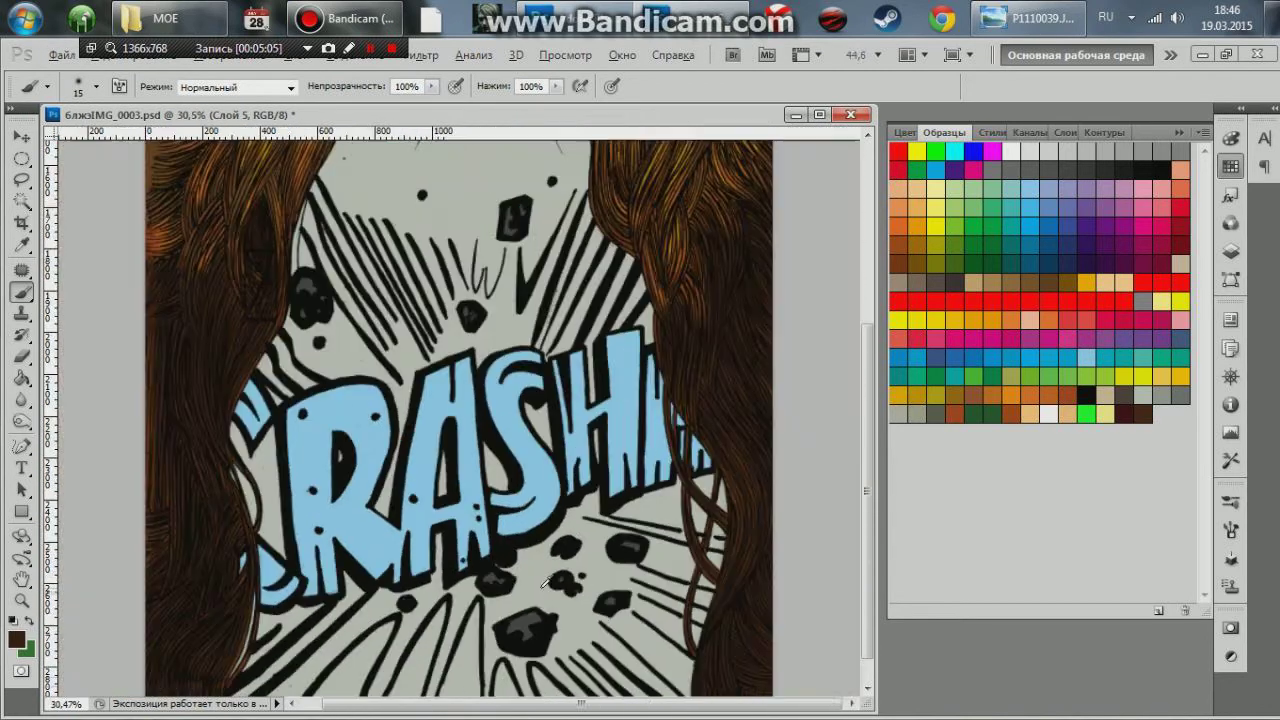
{"action": "scroll", "coordinate": [540, 570], "scroll_direction": "down", "scroll_amount": 1}
{"action": "left_click", "coordinate": [1080, 20]}
{"action": "left_click", "coordinate": [1030, 15]}
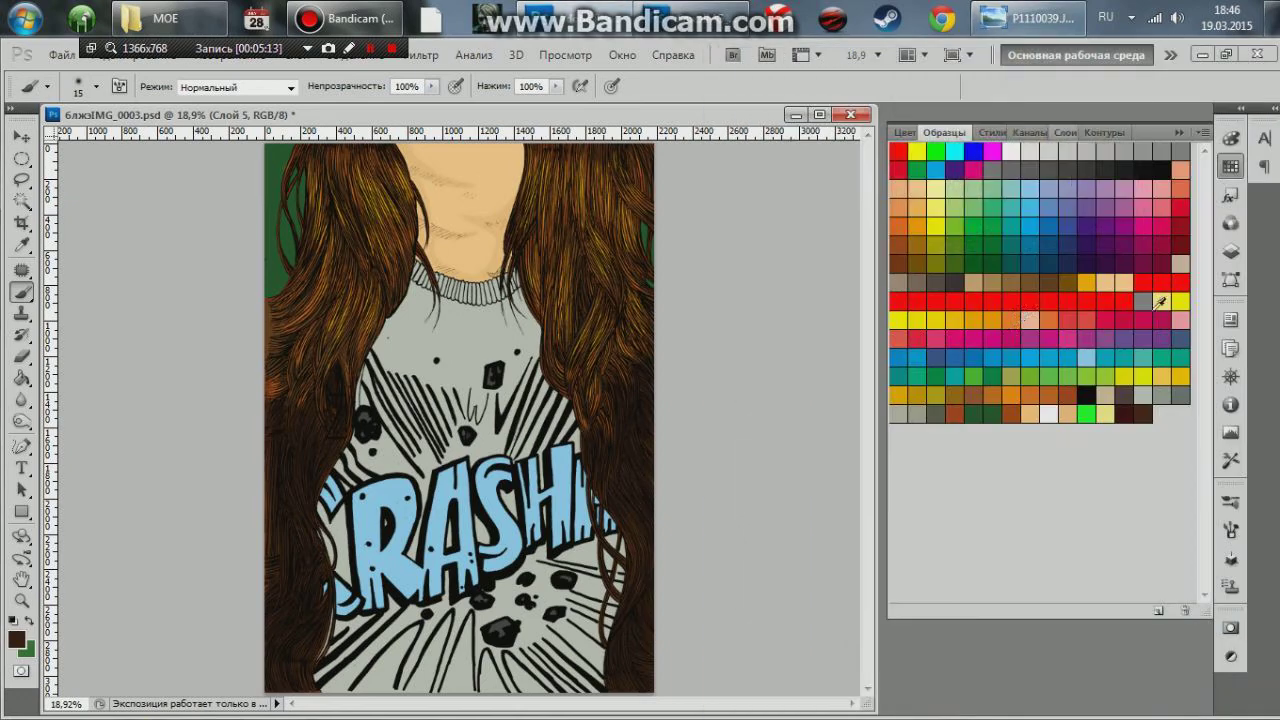
{"action": "scroll", "coordinate": [552, 452], "scroll_direction": "up", "scroll_amount": 1}
{"action": "scroll", "coordinate": [552, 452], "scroll_direction": "up", "scroll_amount": 1}
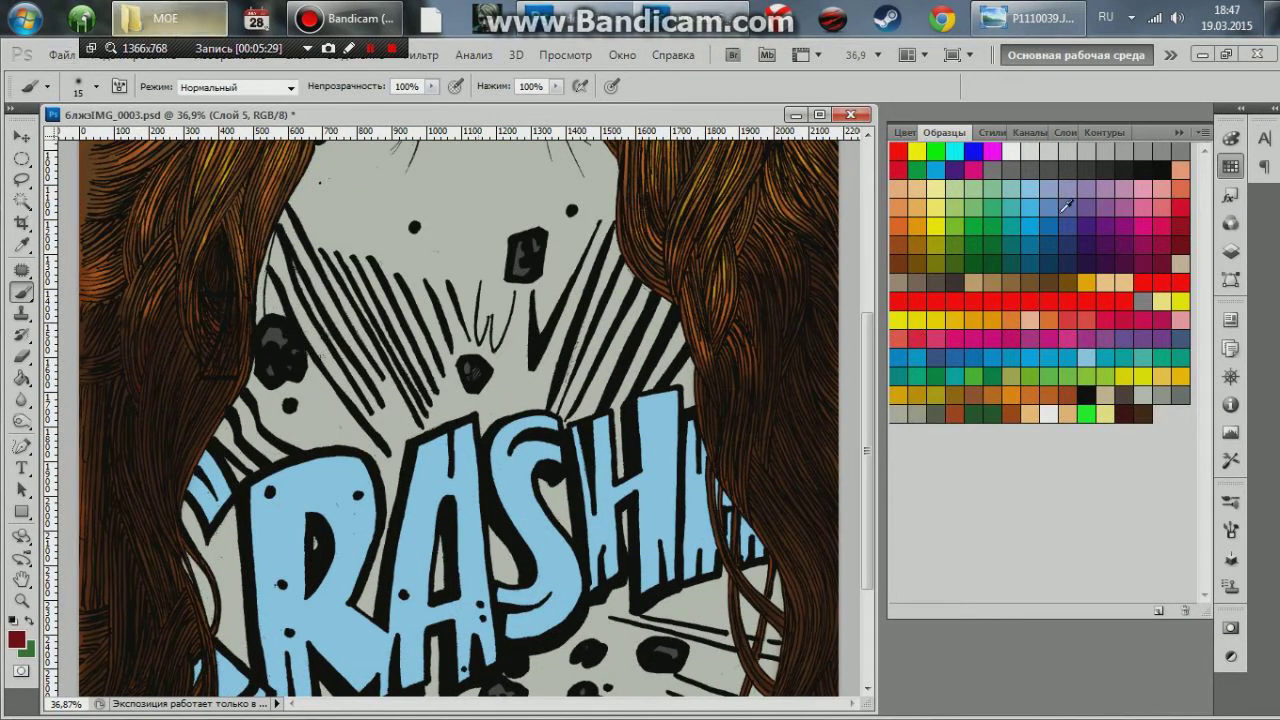
{"action": "left_click", "coordinate": [1040, 17]}
{"action": "left_click_drag", "start_coordinate": [868, 265], "coordinate": [868, 180]}
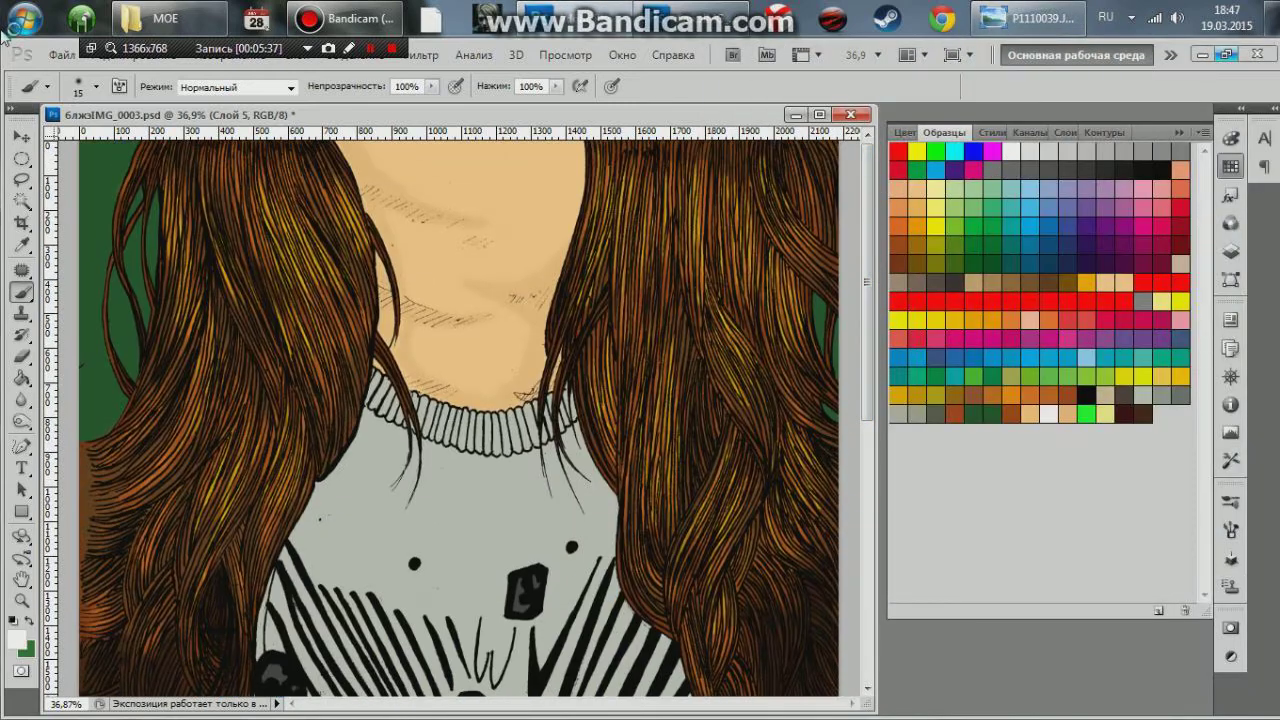
{"action": "left_click", "coordinate": [46, 87]}
{"action": "double_click", "coordinate": [186, 117]}
{"action": "type", "text": "5 пикс."}
{"action": "key", "text": "Return"}
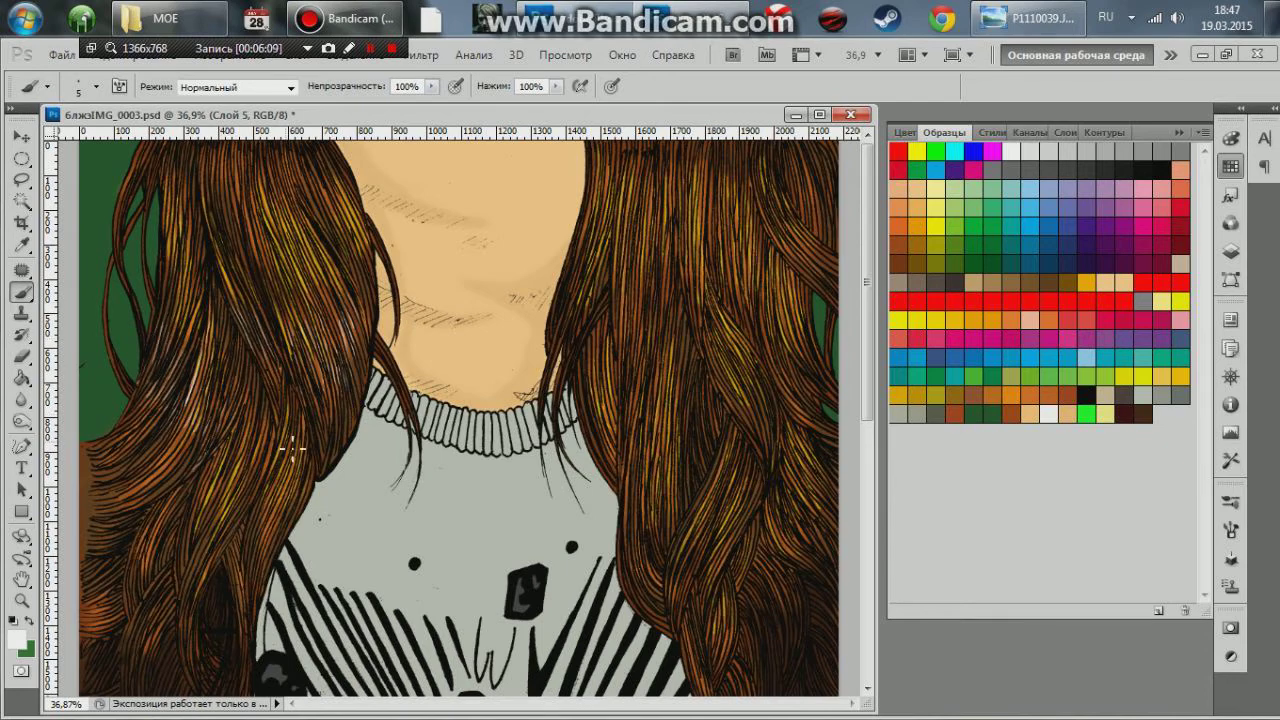
{"action": "scroll", "coordinate": [293, 450], "scroll_direction": "down", "scroll_amount": 5}
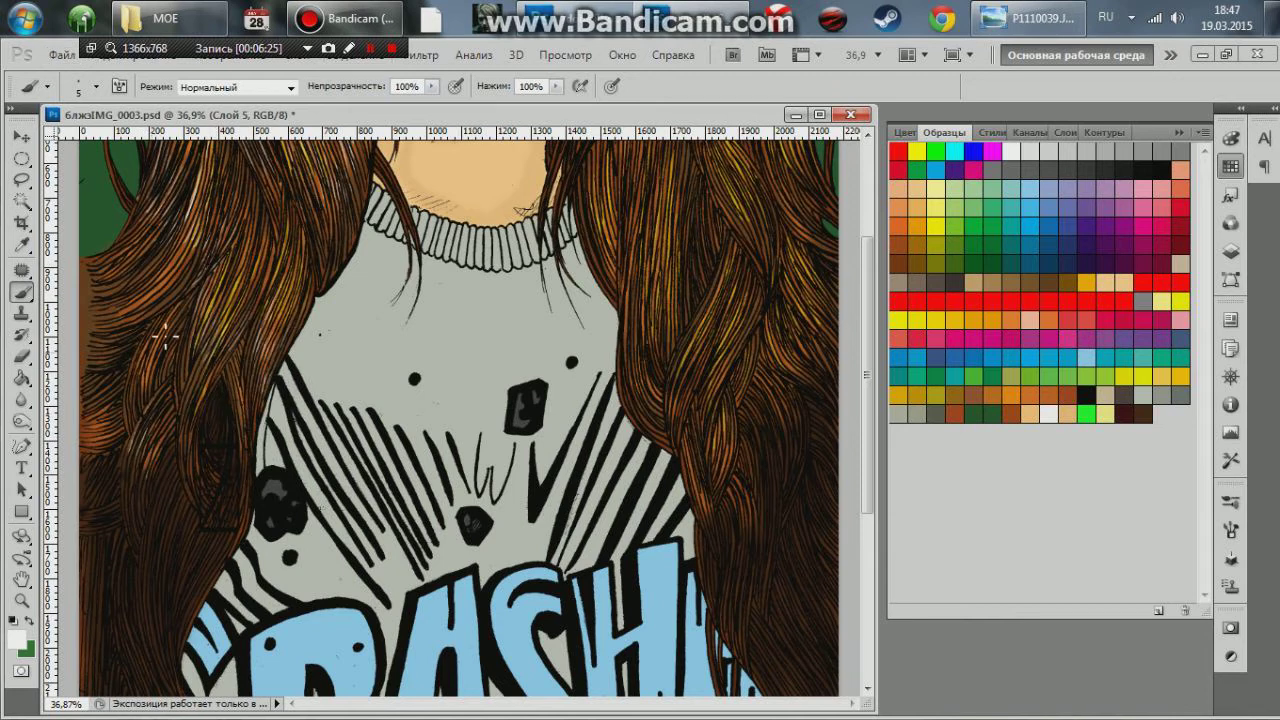
{"action": "scroll", "coordinate": [281, 226], "scroll_direction": "up", "scroll_amount": 5}
{"action": "scroll", "coordinate": [281, 226], "scroll_direction": "up", "scroll_amount": 1}
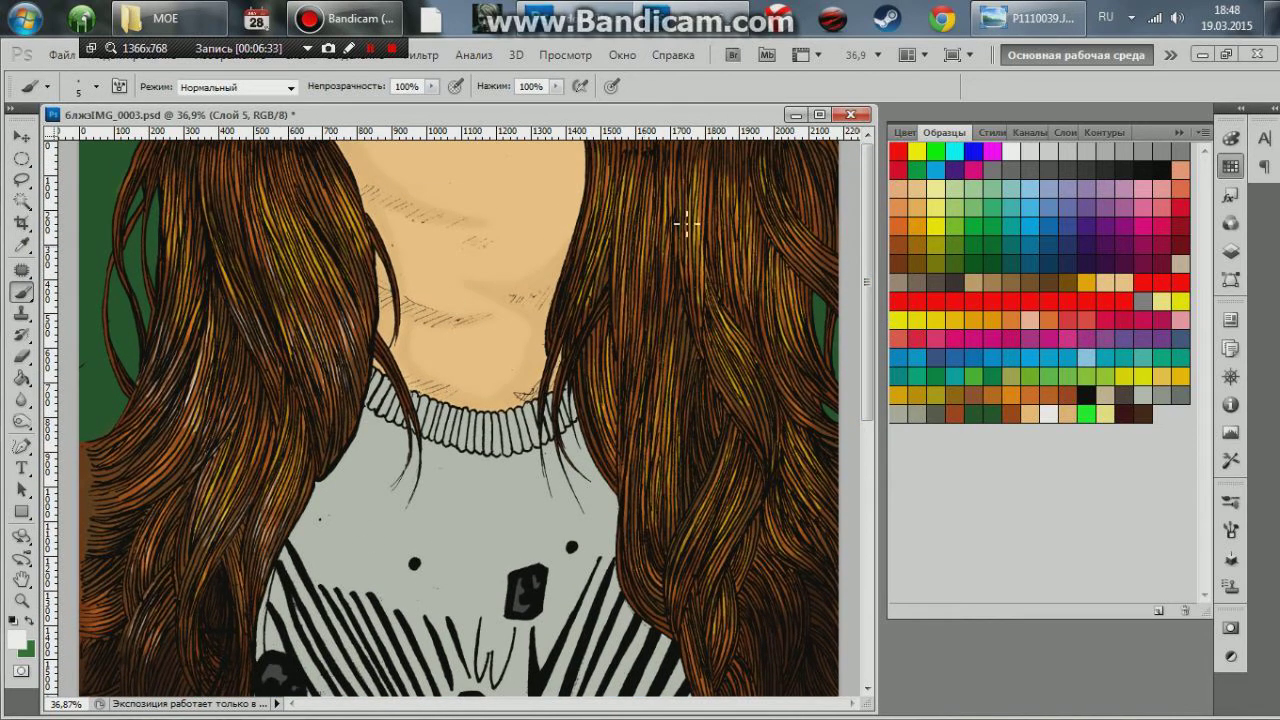
{"action": "key", "text": "alt+Tab"}
{"action": "key", "text": "alt+Tab"}
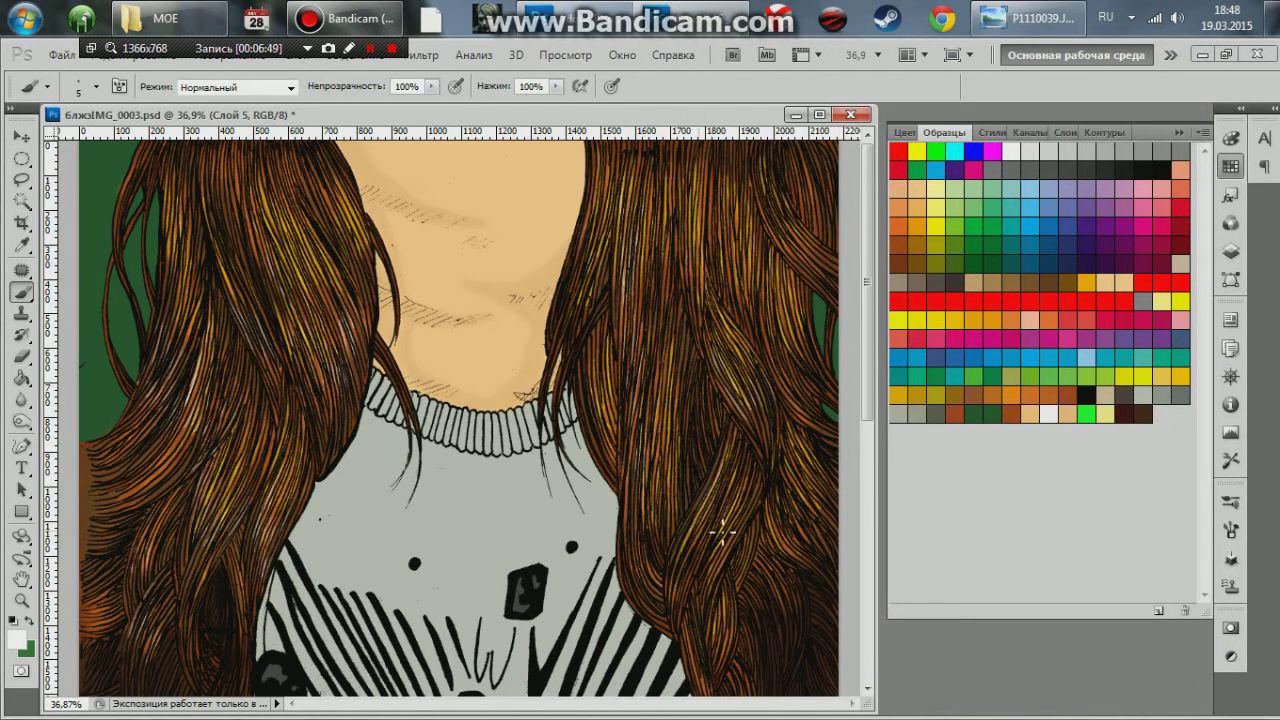
{"action": "scroll", "coordinate": [722, 533], "scroll_direction": "down", "scroll_amount": 1}
{"action": "scroll", "coordinate": [700, 480], "scroll_direction": "down", "scroll_amount": 1}
{"action": "key", "text": "alt+Tab"}
{"action": "key", "text": "alt+Tab"}
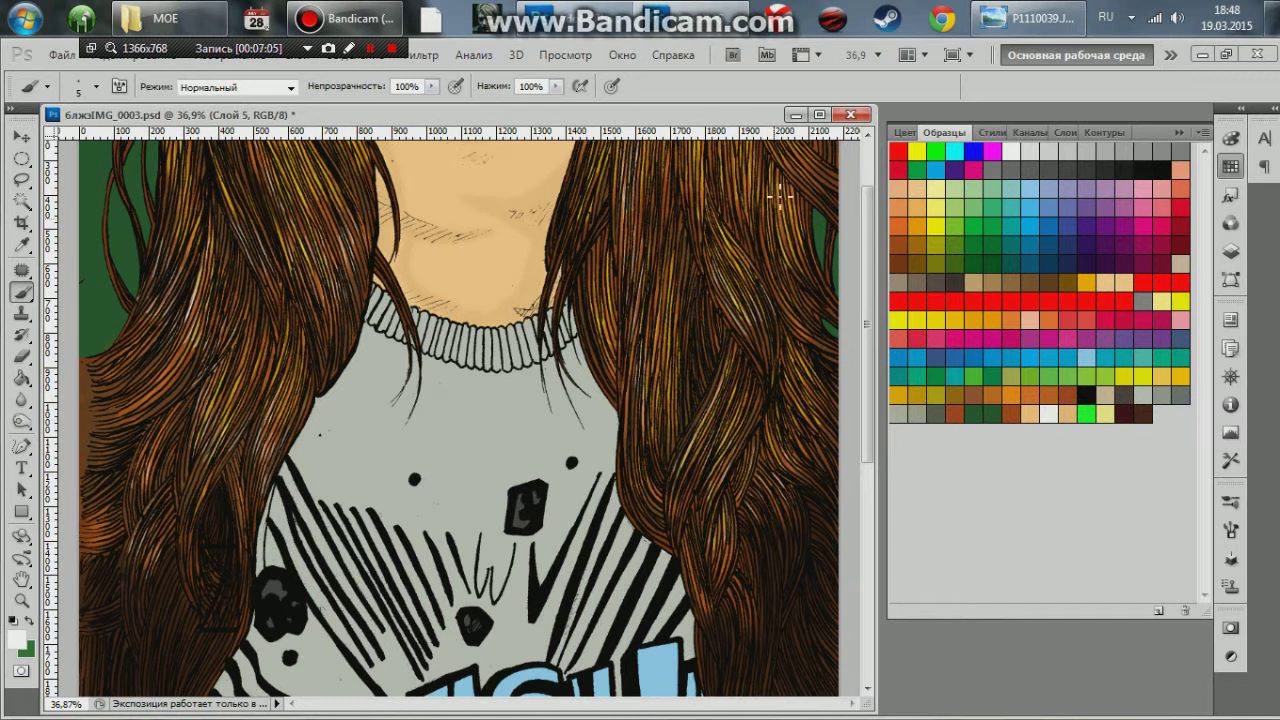
{"action": "scroll", "coordinate": [801, 290], "scroll_direction": "up", "scroll_amount": 1}
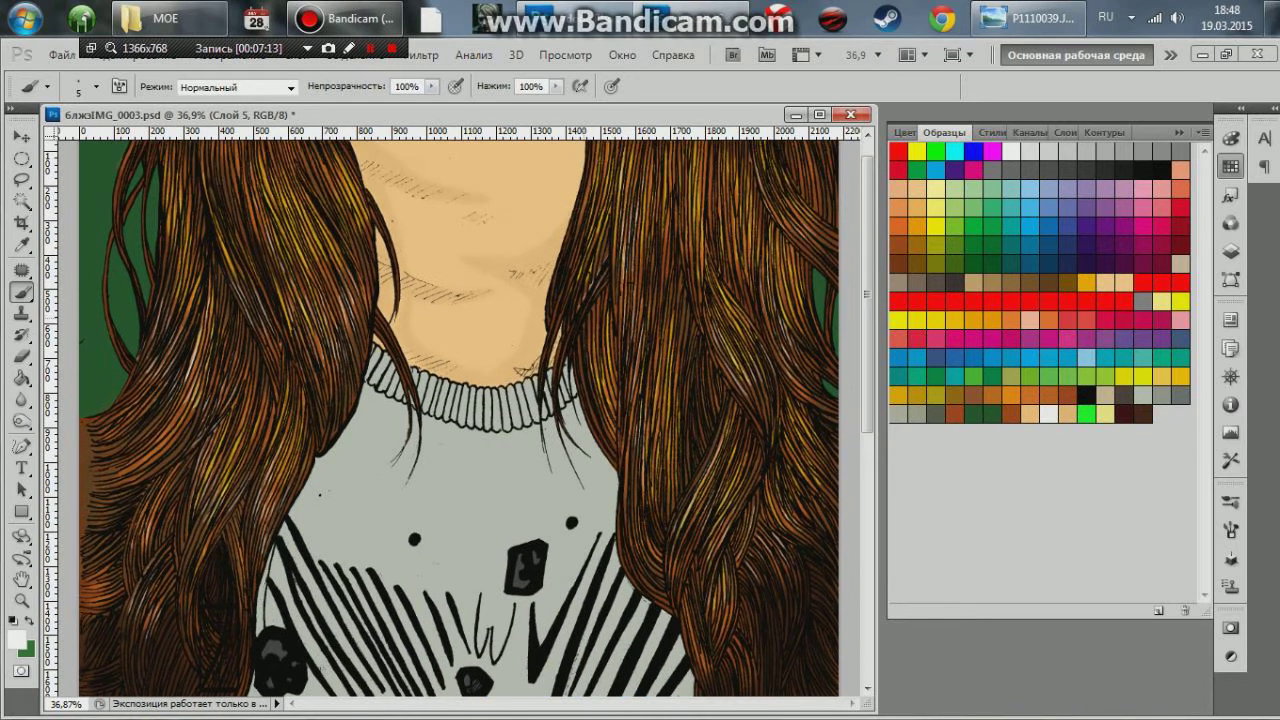
{"action": "scroll", "coordinate": [594, 341], "scroll_direction": "down", "scroll_amount": 2}
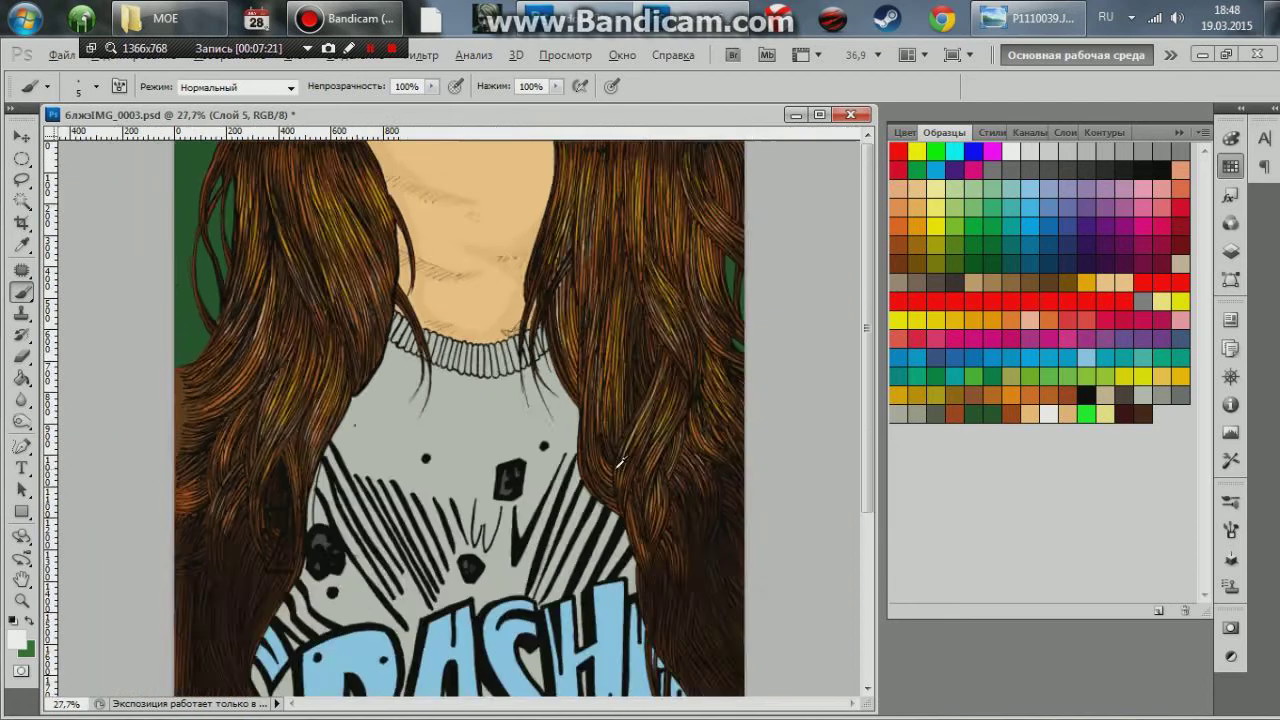
{"action": "scroll", "coordinate": [600, 380], "scroll_direction": "down", "scroll_amount": 2}
{"action": "scroll", "coordinate": [680, 440], "scroll_direction": "down", "scroll_amount": 1}
{"action": "scroll", "coordinate": [719, 463], "scroll_direction": "up", "scroll_amount": 3}
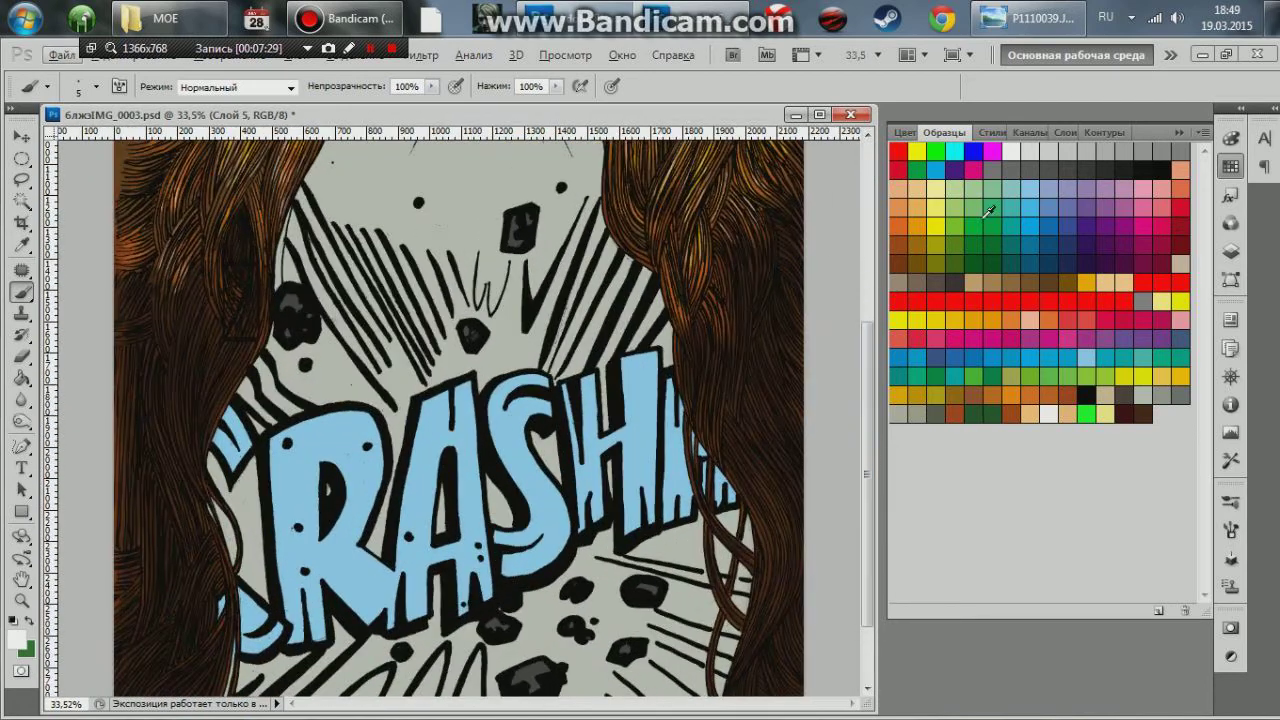
Step: Pick a dark swatch, set a 7 px brush, and paint darker hair strands beside CRASH
{"action": "left_click", "coordinate": [1013, 285]}
{"action": "left_click", "coordinate": [96, 86]}
{"action": "left_click_drag", "start_coordinate": [36, 150], "coordinate": [48, 150]}
{"action": "key", "text": "Return"}
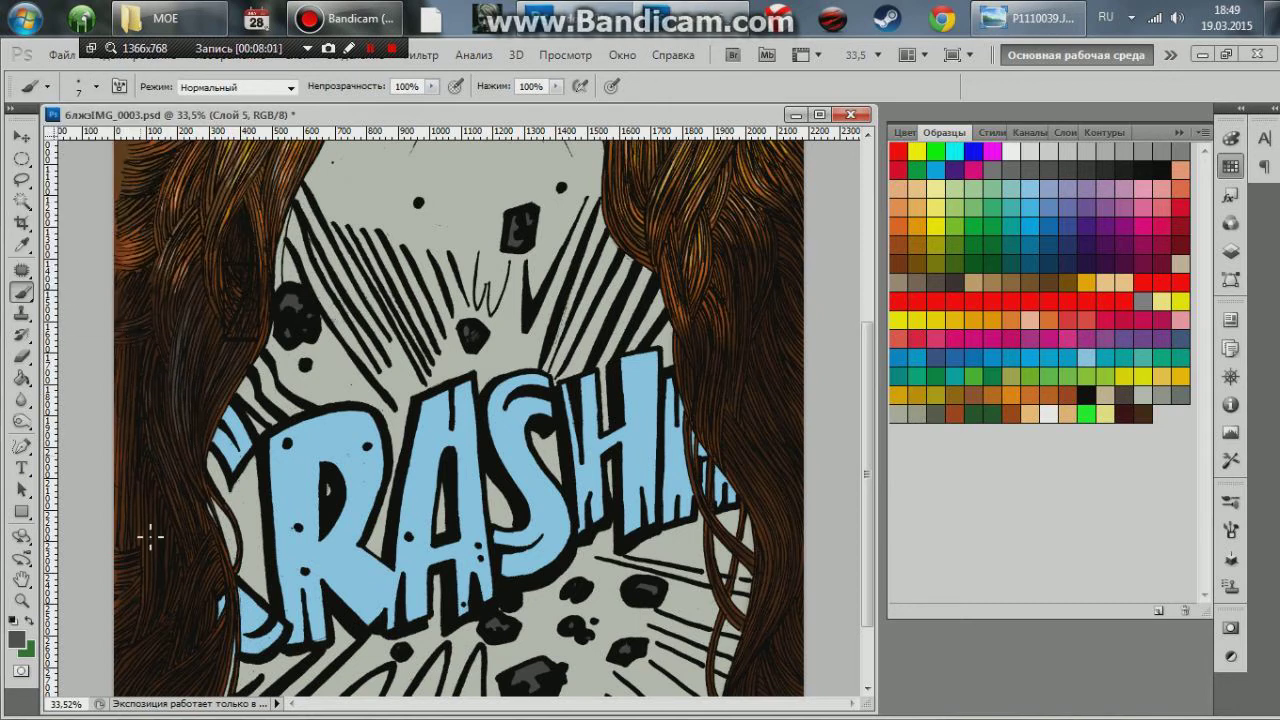
{"action": "scroll", "coordinate": [171, 486], "scroll_direction": "down", "scroll_amount": 3}
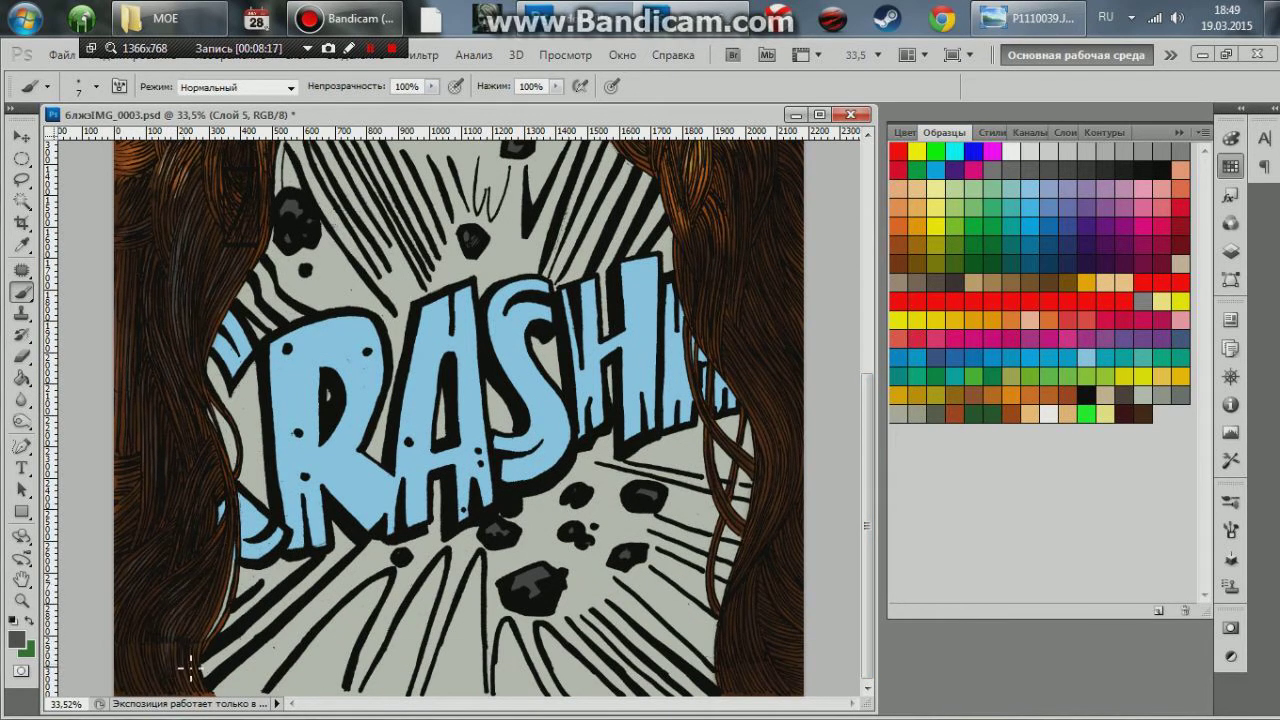
{"action": "scroll", "coordinate": [745, 273], "scroll_direction": "up", "scroll_amount": 3}
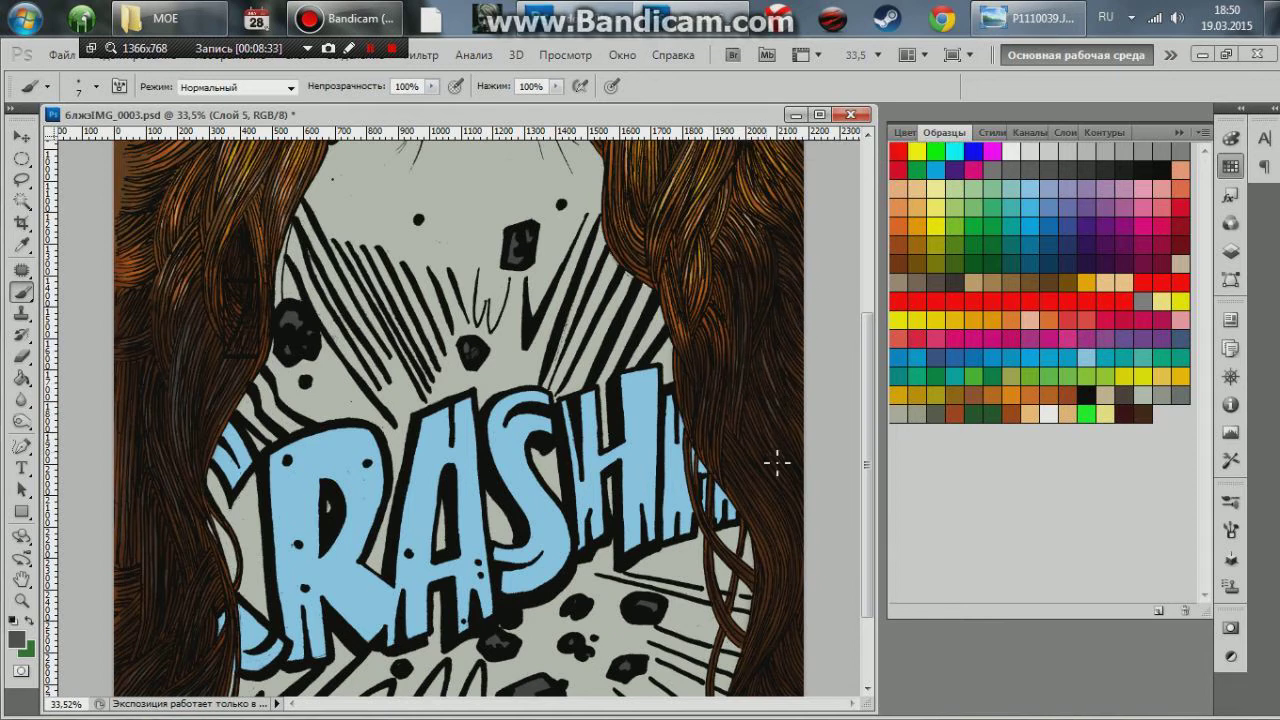
{"action": "scroll", "coordinate": [790, 551], "scroll_direction": "down", "scroll_amount": 3}
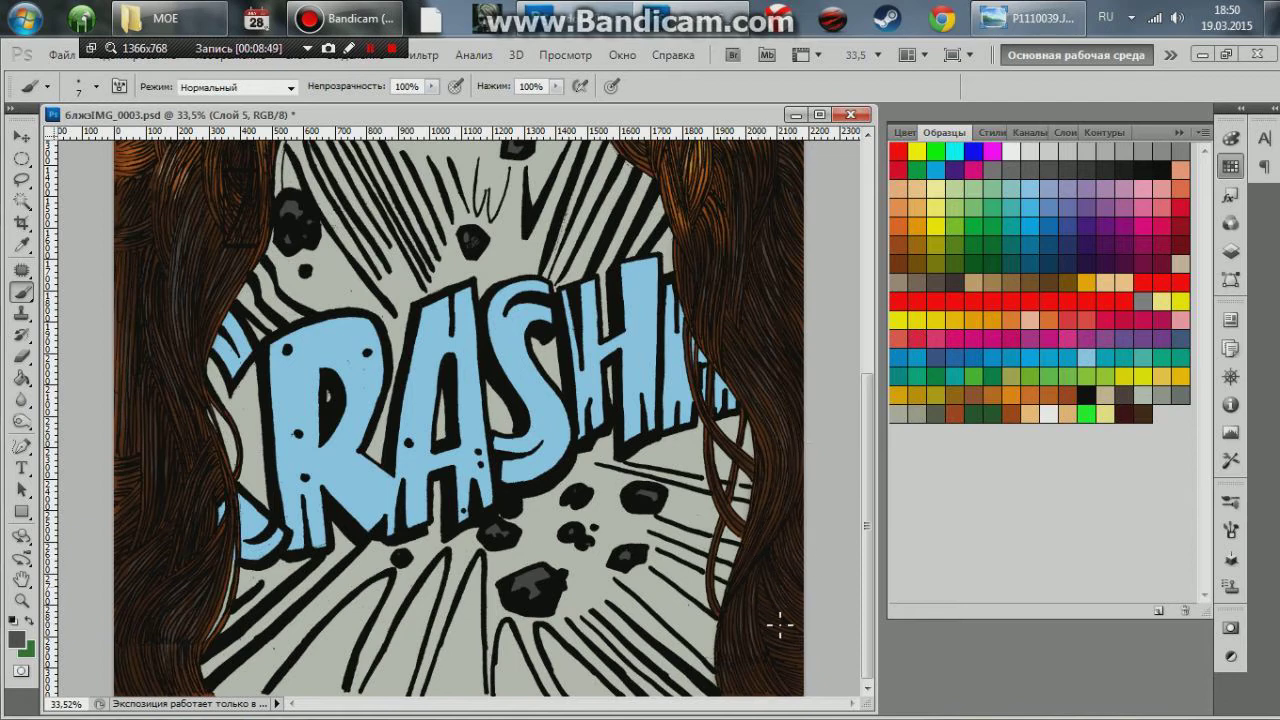
{"action": "scroll", "coordinate": [537, 643], "scroll_direction": "down", "scroll_amount": 3}
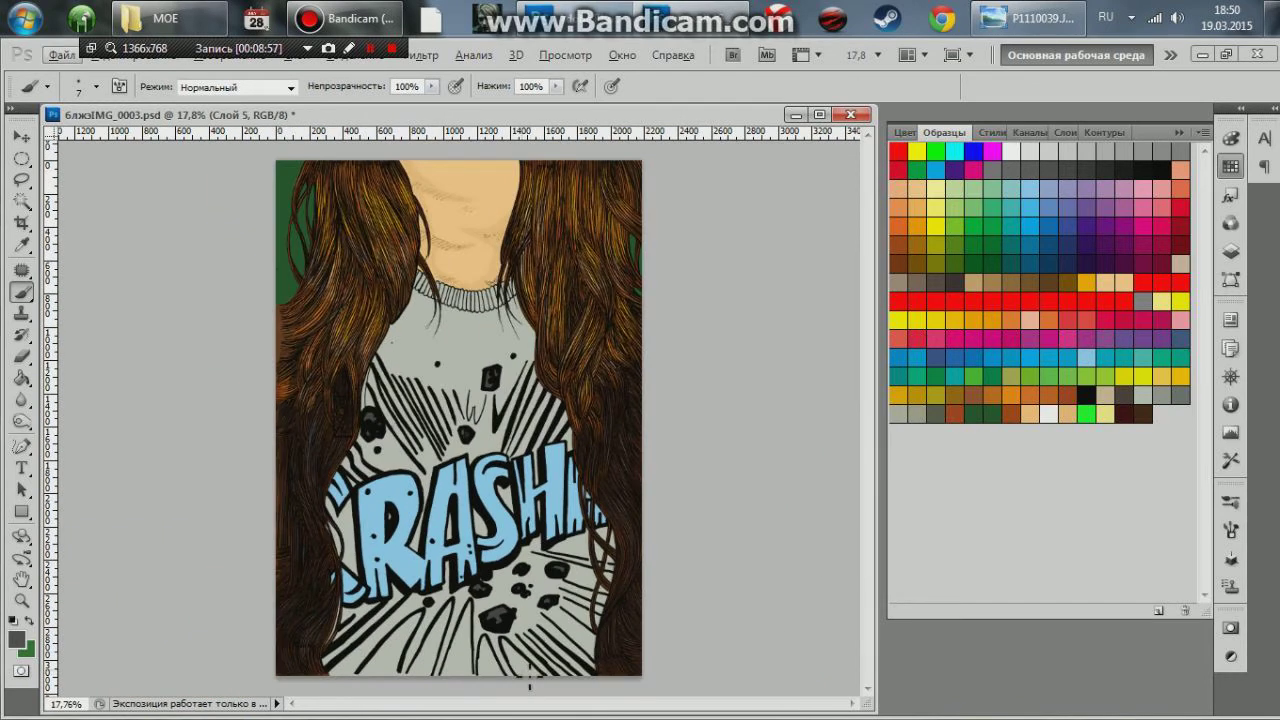
Step: Compare with the reference photo, then show the layers list
{"action": "left_click", "coordinate": [1055, 8]}
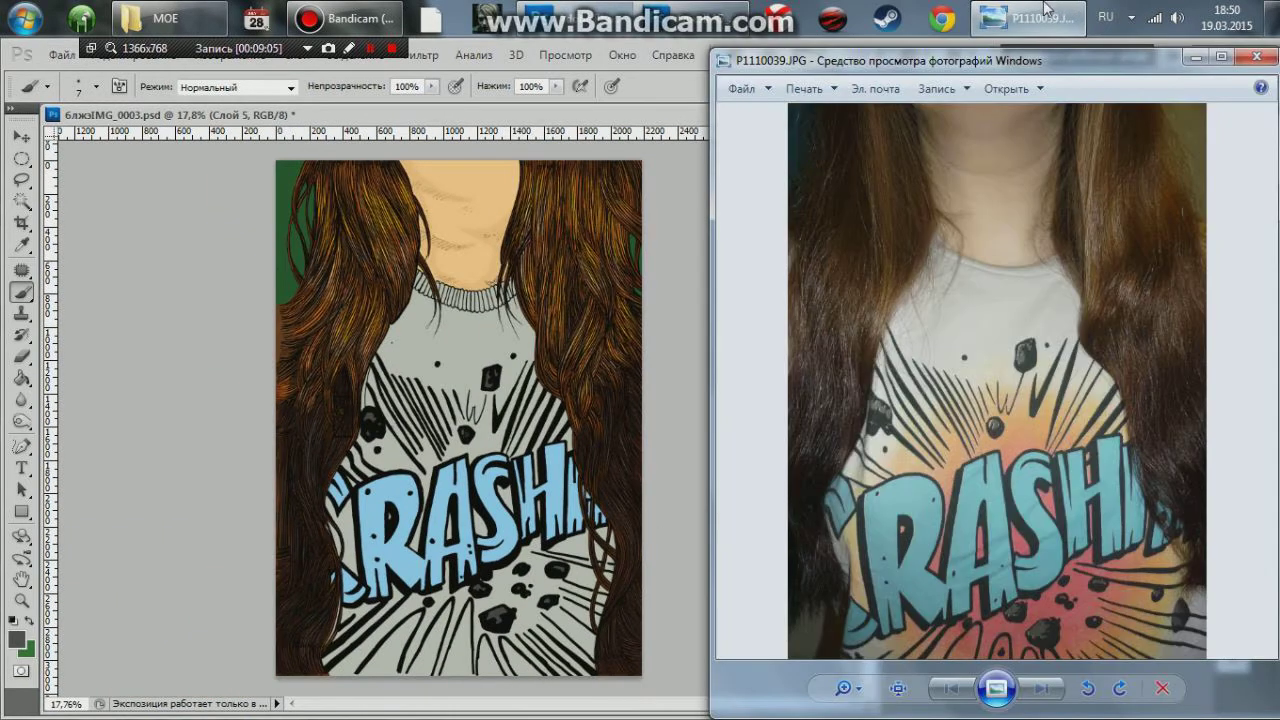
{"action": "left_click", "coordinate": [1045, 8]}
{"action": "left_click", "coordinate": [1230, 250]}
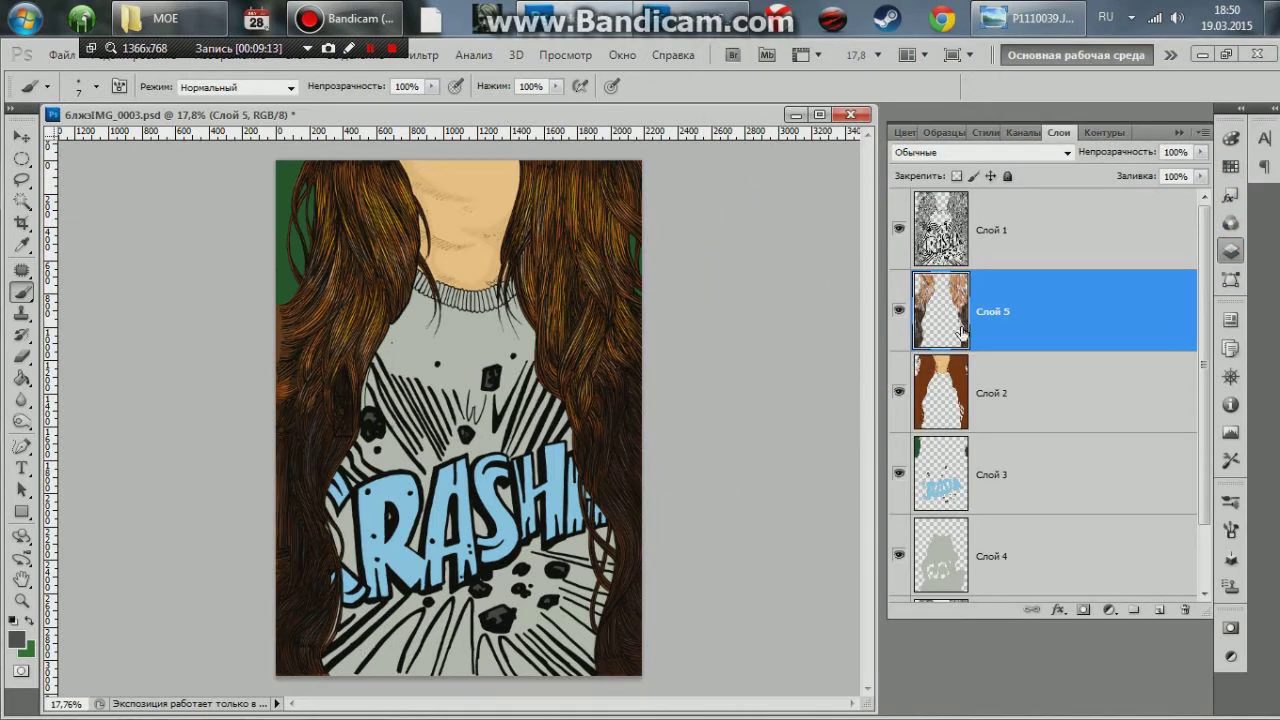
Step: Add Слой 2 to the Слой 5 selection and combine them with Layer > Merge Layers
{"action": "left_click", "coordinate": [415, 54]}
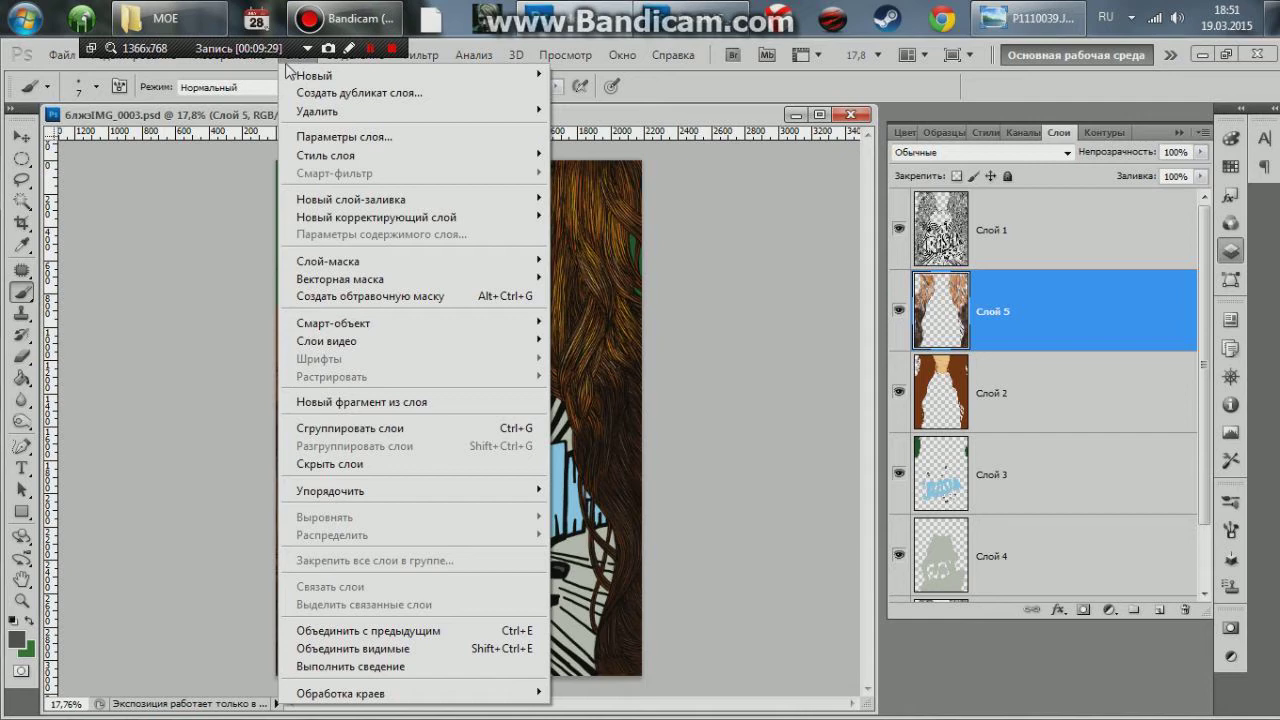
{"action": "left_click", "coordinate": [1052, 403], "text": "ctrl"}
{"action": "left_click", "coordinate": [309, 58]}
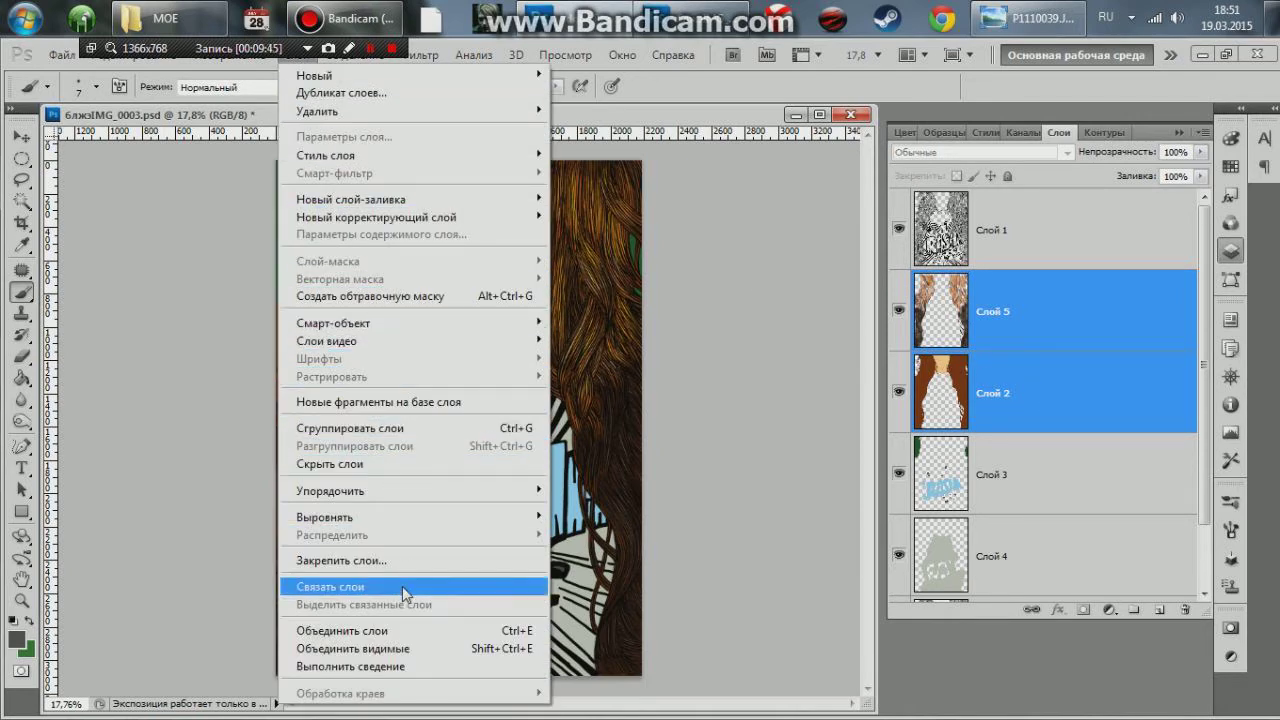
{"action": "left_click", "coordinate": [405, 630]}
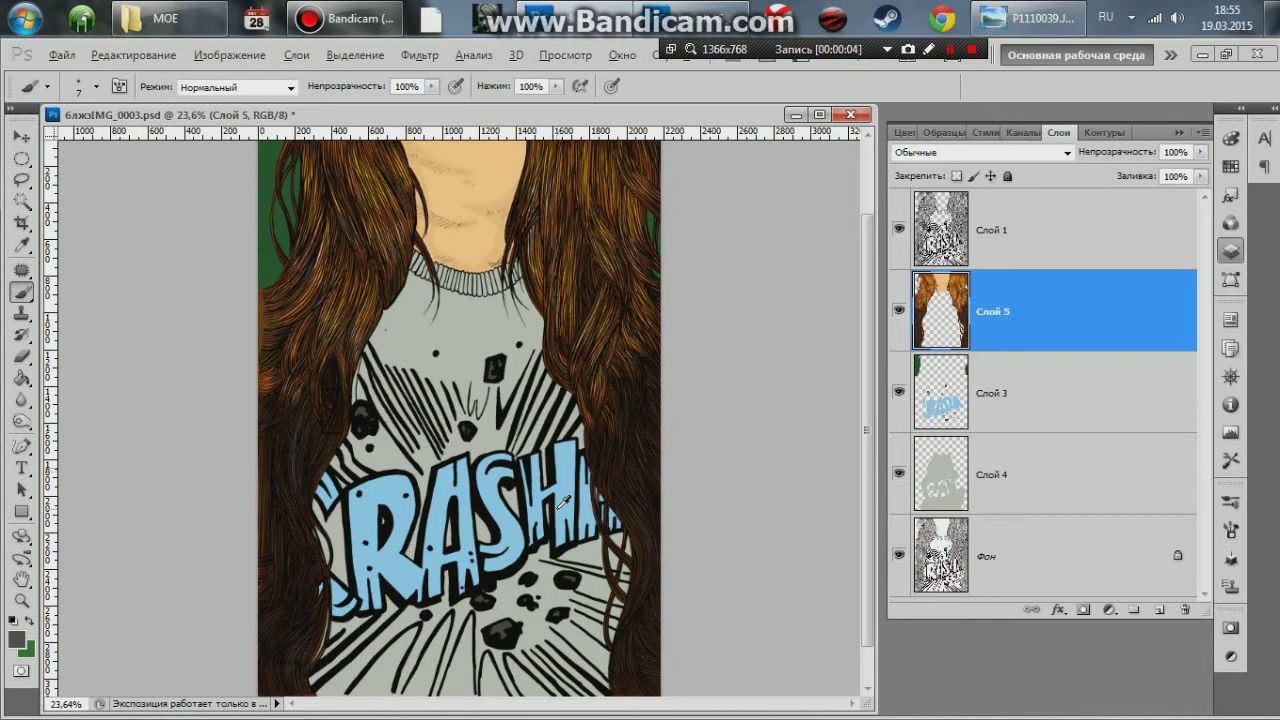
{"action": "scroll", "coordinate": [771, 414], "scroll_direction": "up", "scroll_amount": 3}
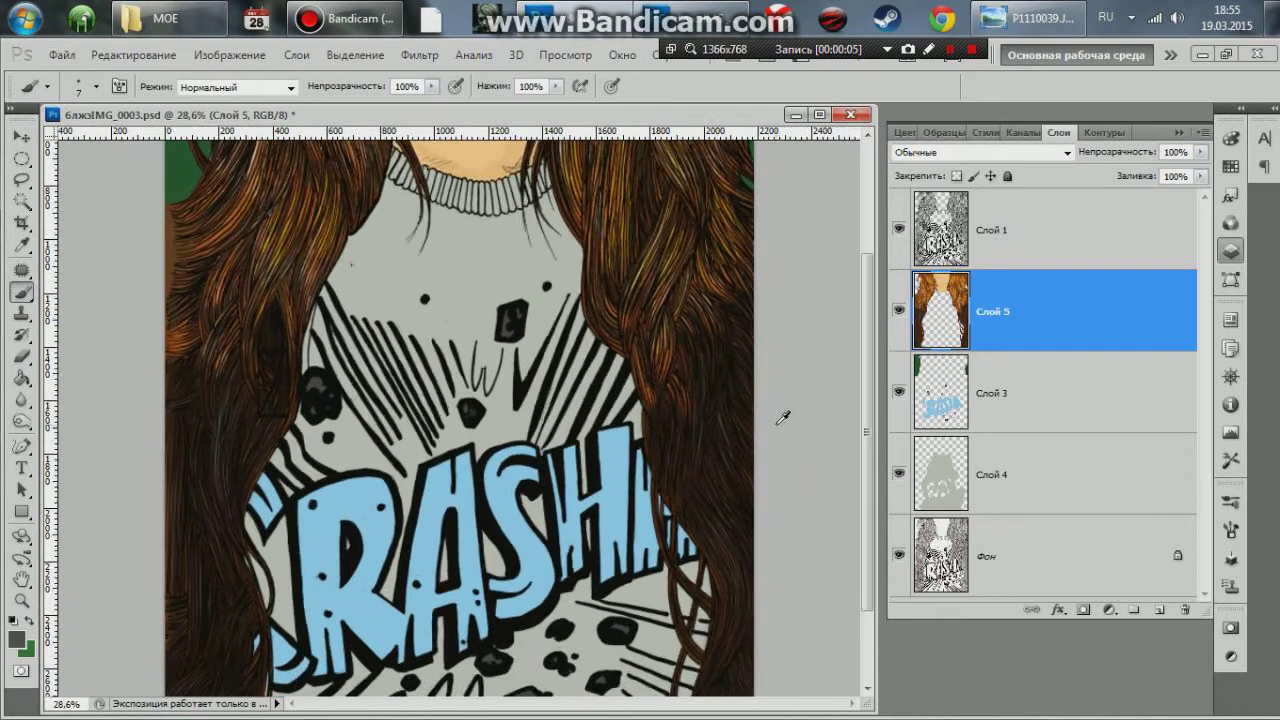
{"action": "scroll", "coordinate": [843, 234], "scroll_direction": "up", "scroll_amount": 2}
{"action": "left_click", "coordinate": [1030, 18]}
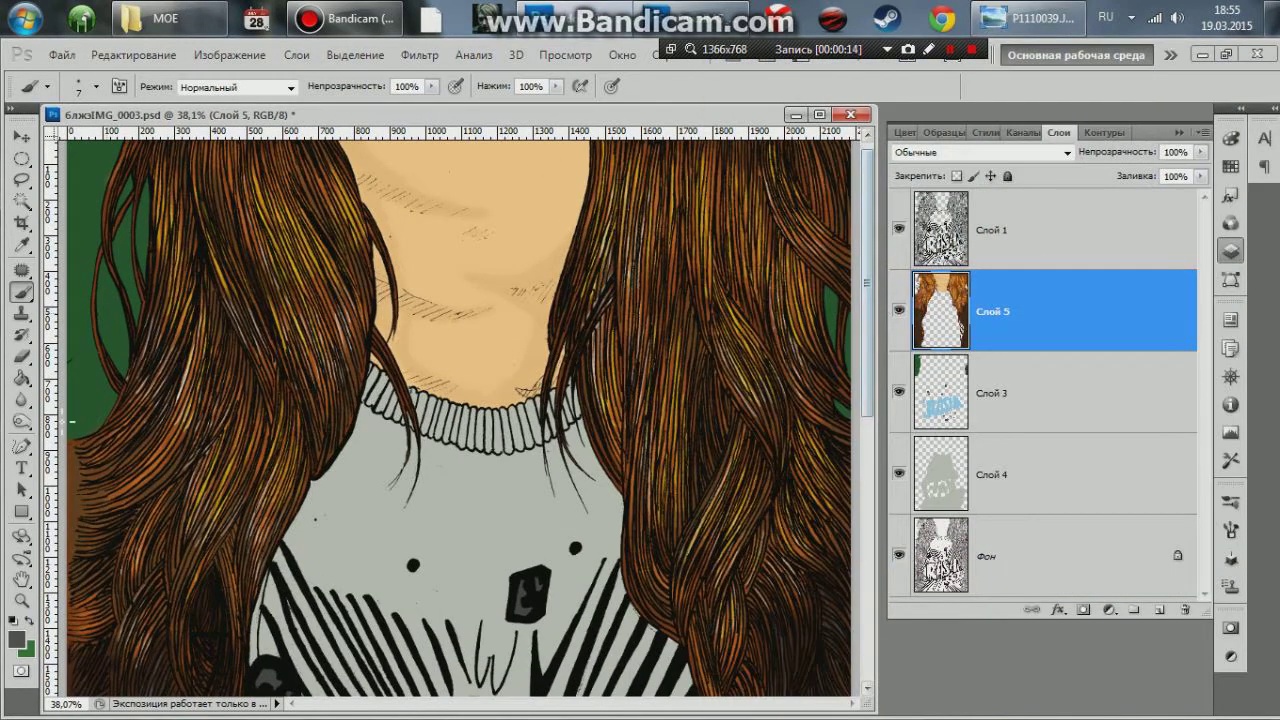
Step: With a 246 px brush on Слой 3, paint the background left of the hair bright green
{"action": "left_click", "coordinate": [97, 86]}
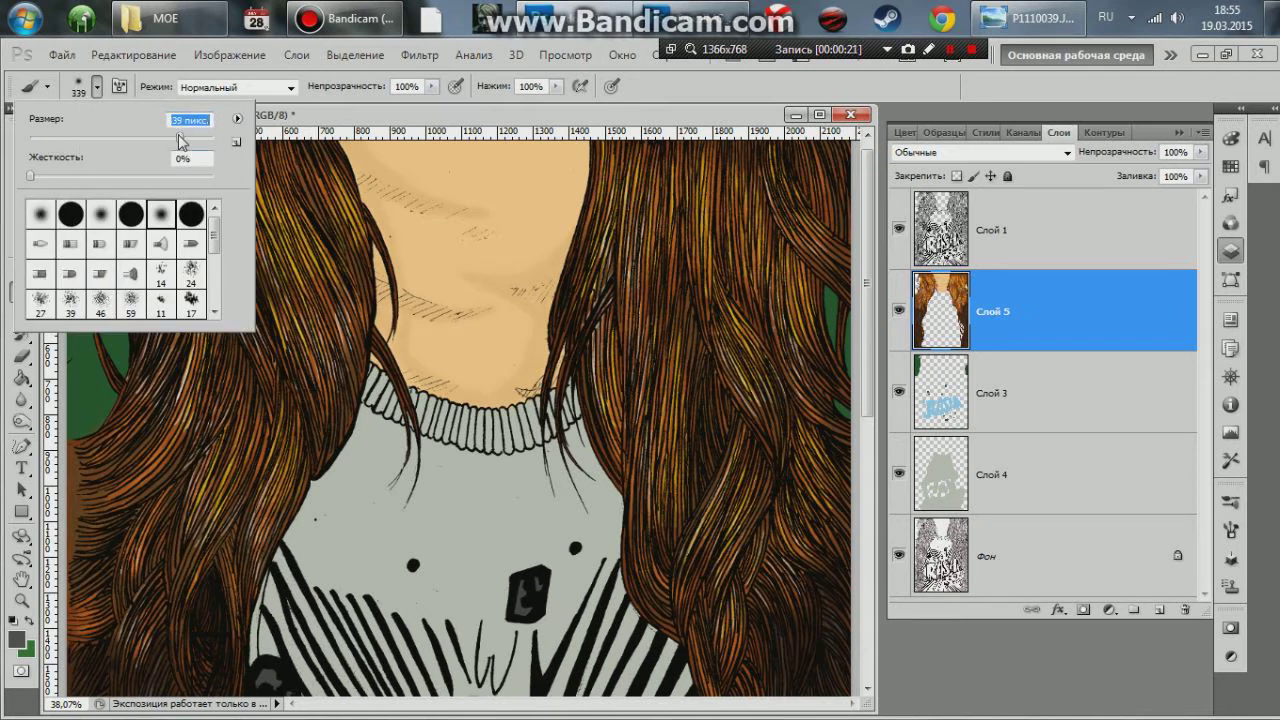
{"action": "left_click_drag", "start_coordinate": [180, 140], "coordinate": [174, 140]}
{"action": "left_click", "coordinate": [1230, 166]}
{"action": "left_click", "coordinate": [1228, 250]}
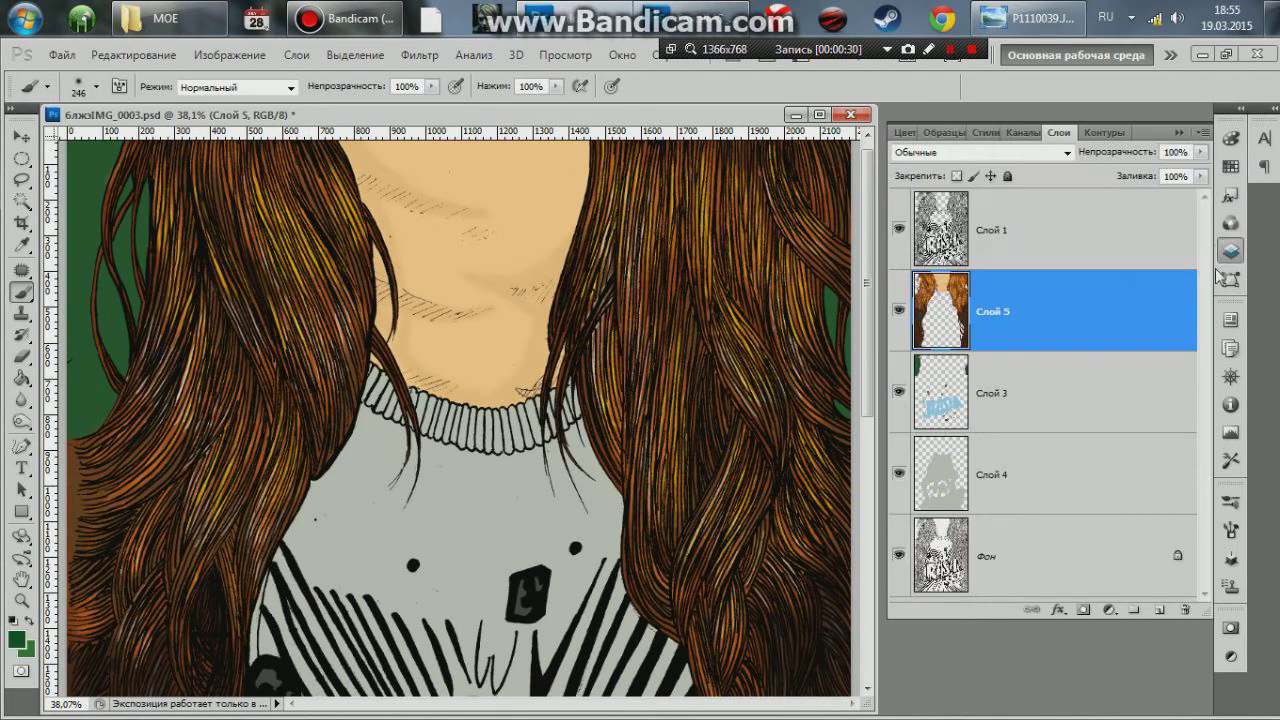
{"action": "left_click", "coordinate": [1042, 402]}
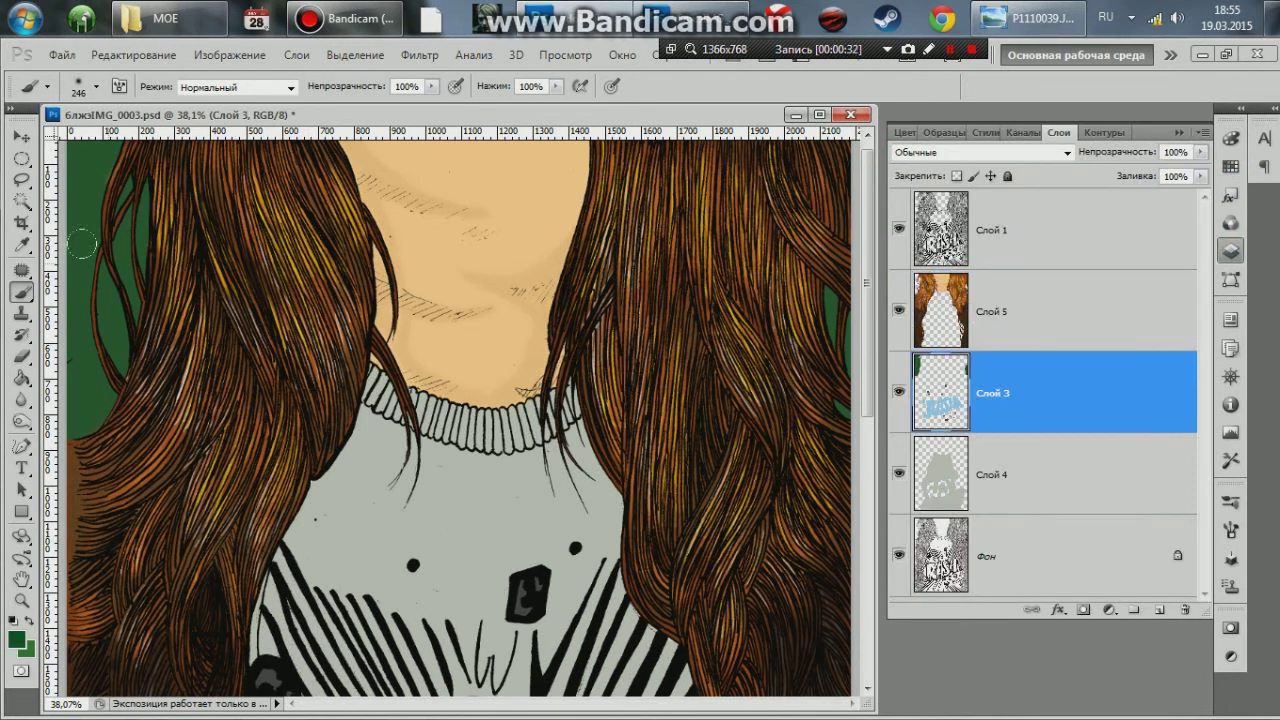
{"action": "left_click", "coordinate": [1233, 168]}
{"action": "left_click_drag", "start_coordinate": [74, 260], "coordinate": [95, 150]}
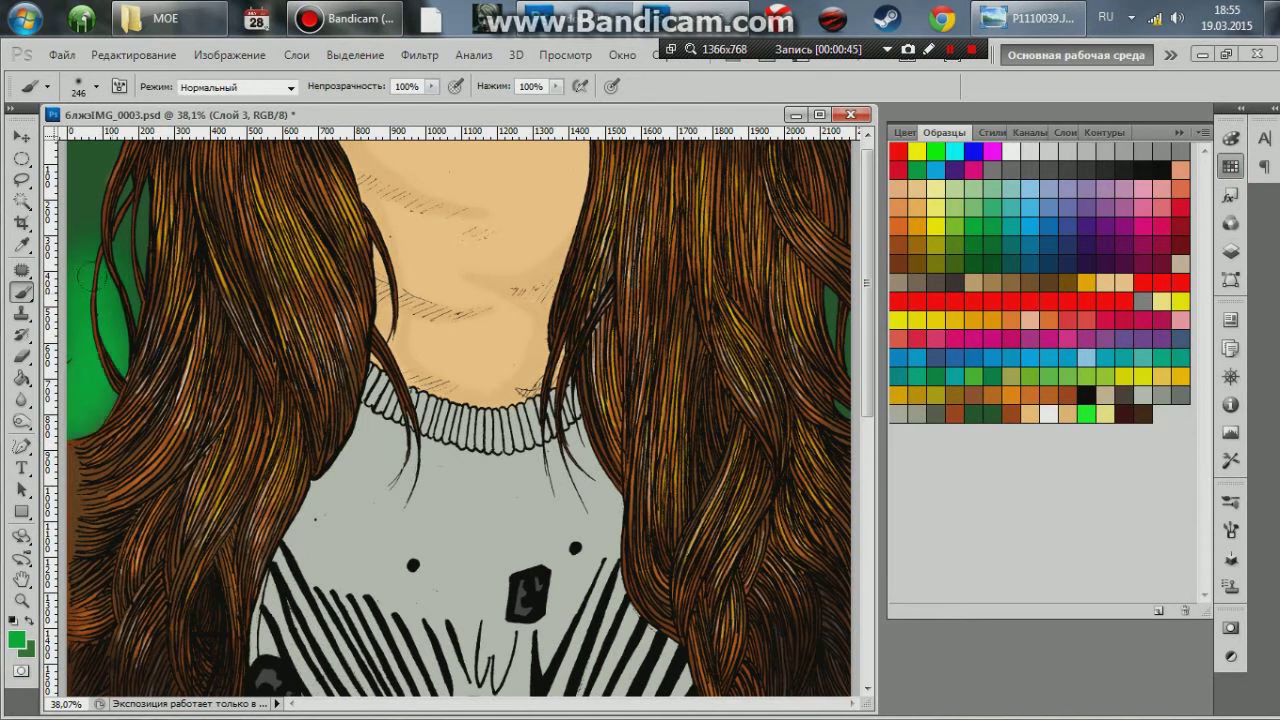
Step: Sample a light grey from the image and switch to the Smudge tool
{"action": "scroll", "coordinate": [519, 645], "scroll_direction": "down", "scroll_amount": 1}
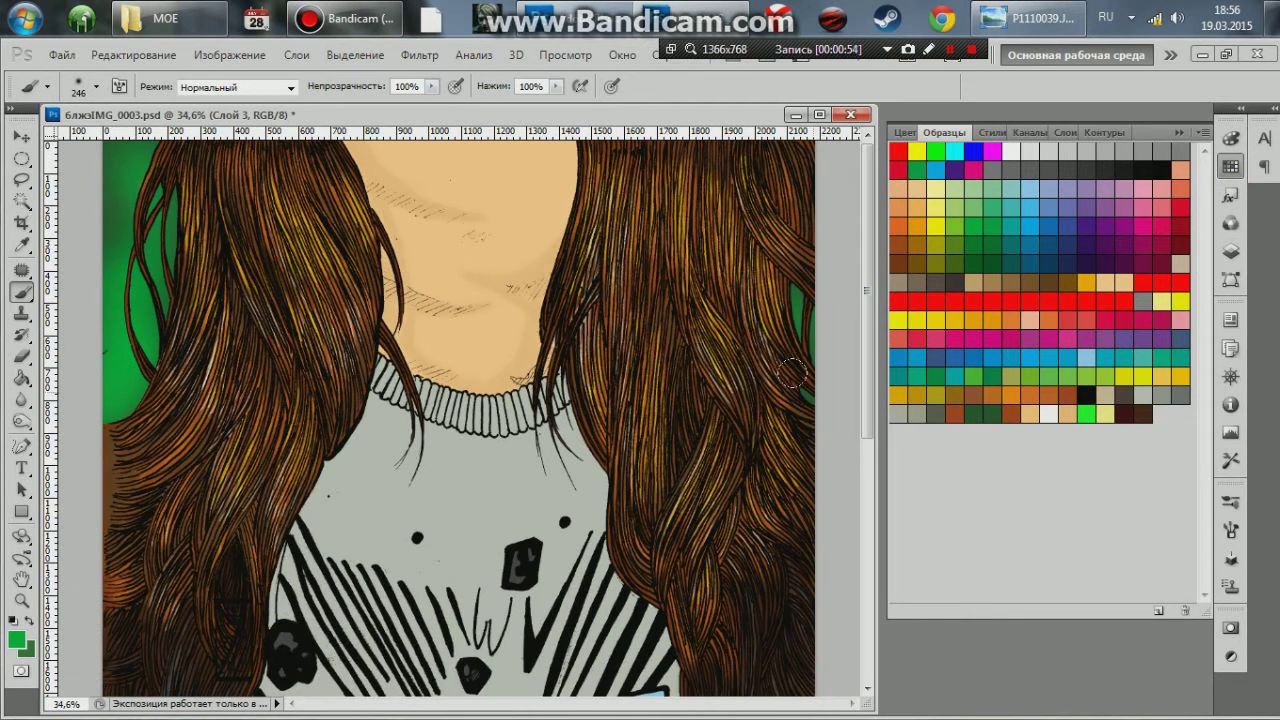
{"action": "left_click", "coordinate": [23, 246]}
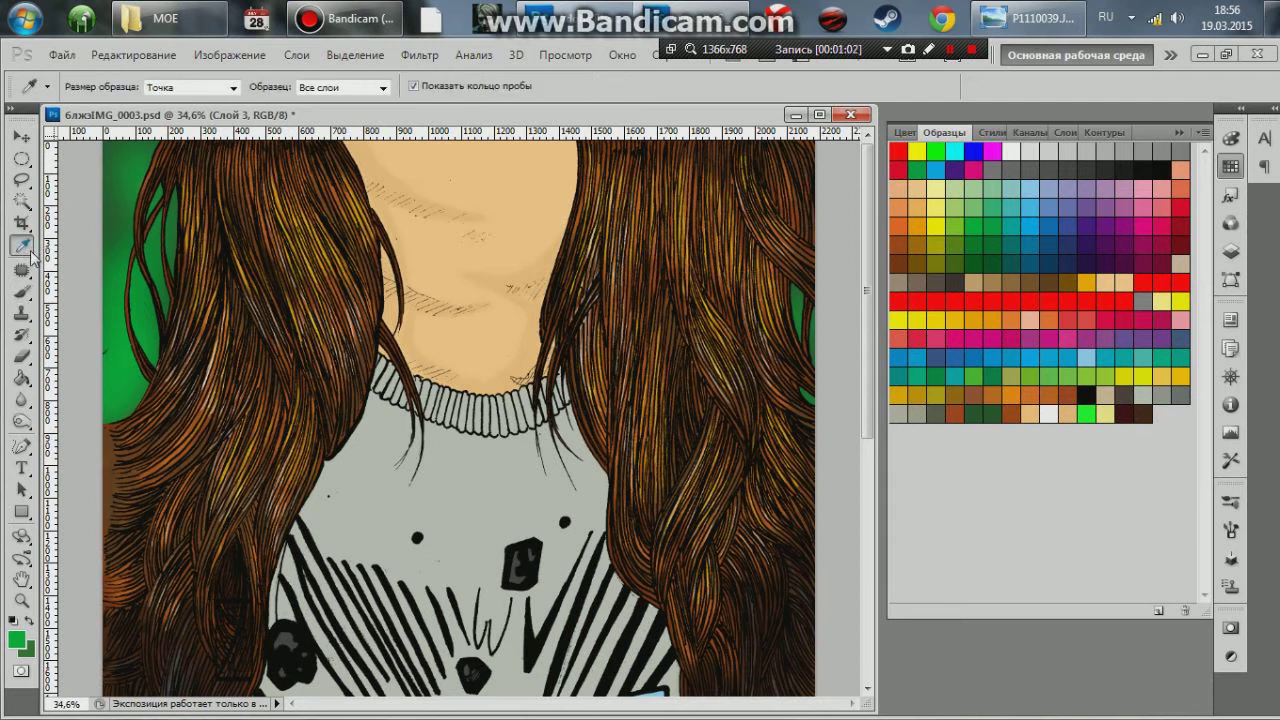
{"action": "left_click", "coordinate": [23, 246]}
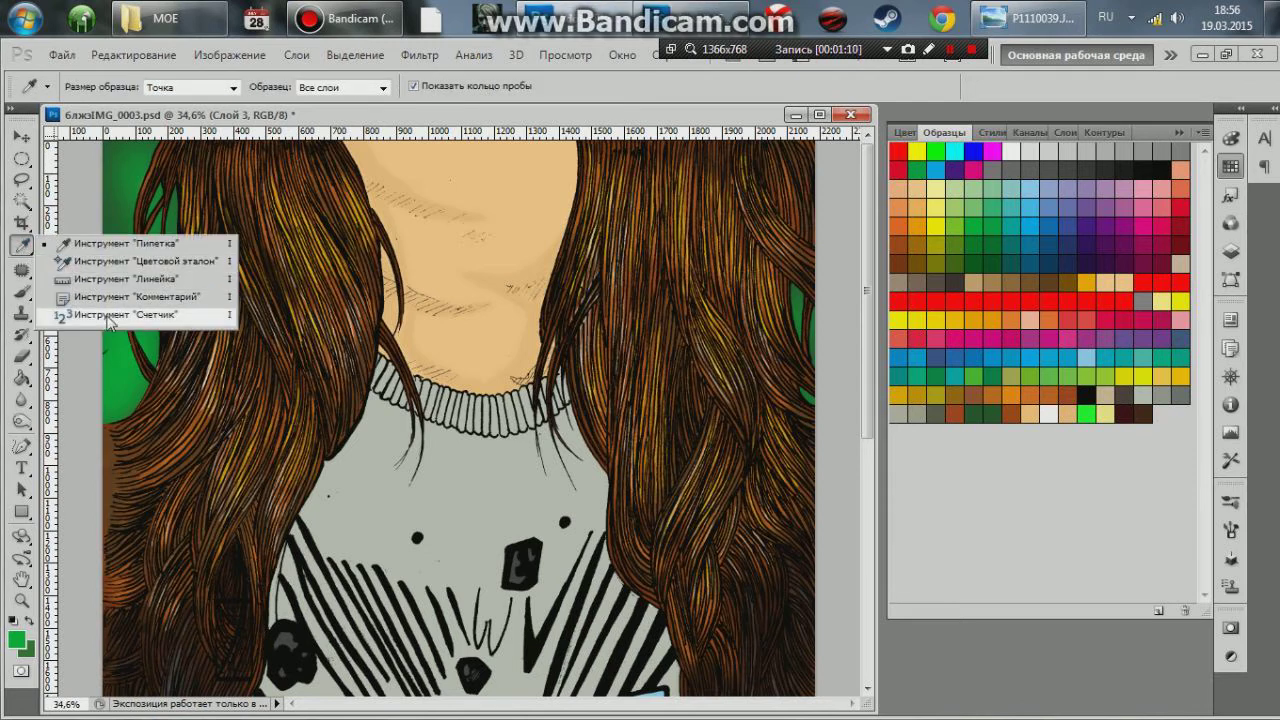
{"action": "left_click", "coordinate": [30, 401]}
{"action": "left_click", "coordinate": [120, 434]}
Step: Set the Smudge brush to 63 px and show the Layers panel
{"action": "left_click", "coordinate": [47, 86]}
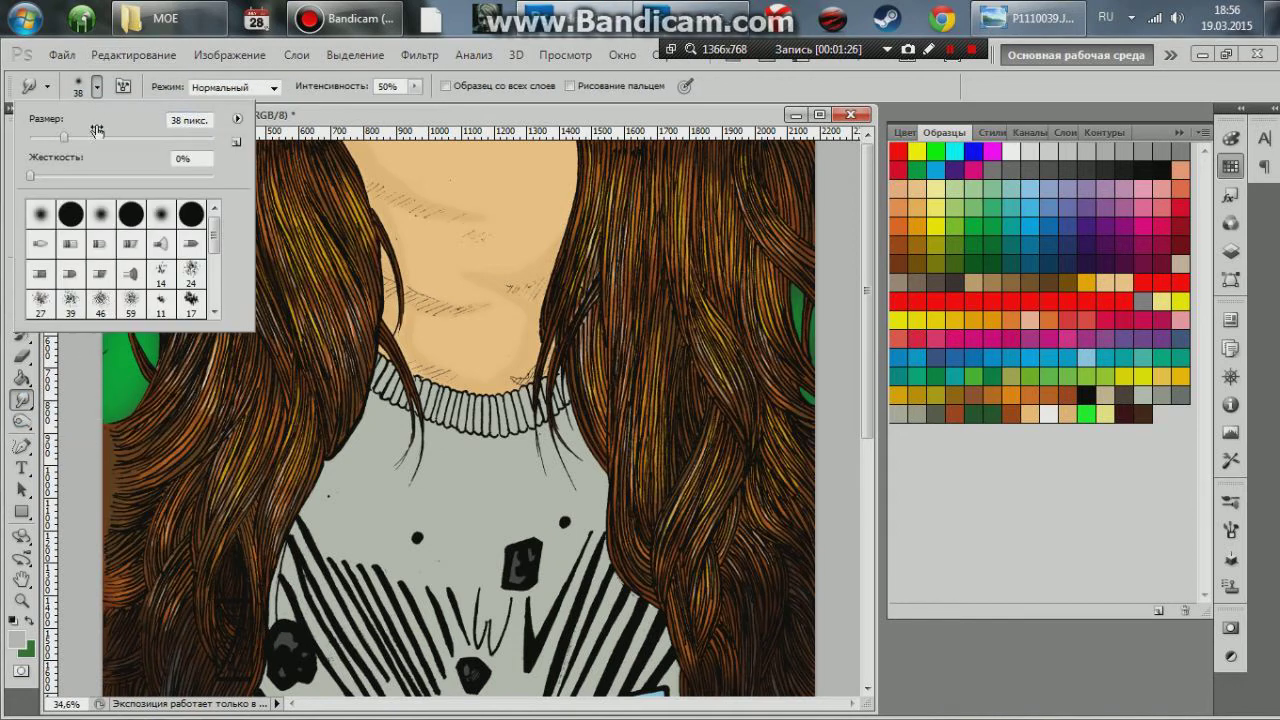
{"action": "left_click_drag", "start_coordinate": [74, 143], "coordinate": [70, 143]}
{"action": "key", "text": "Return"}
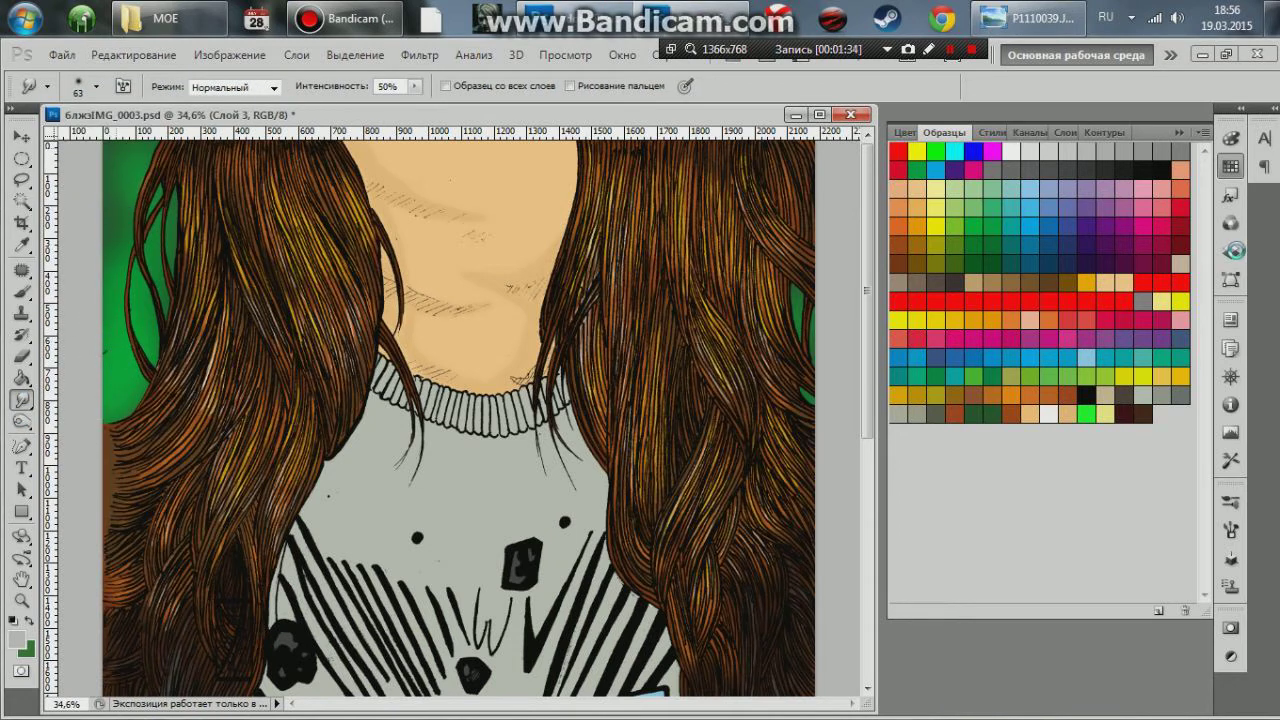
{"action": "key", "text": "F7"}
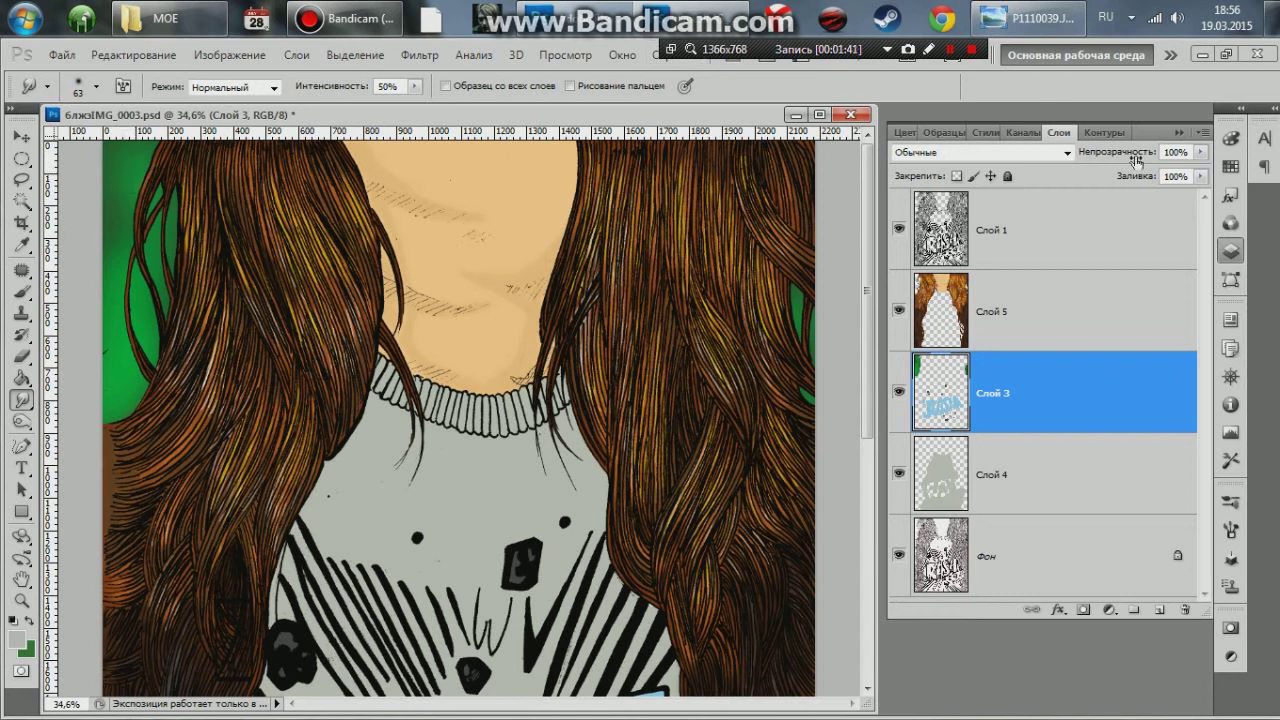
Step: Switch to the Brush with a light green swatch at 55 px
{"action": "left_click", "coordinate": [1231, 167]}
{"action": "key", "text": "b"}
{"action": "left_click", "coordinate": [957, 224]}
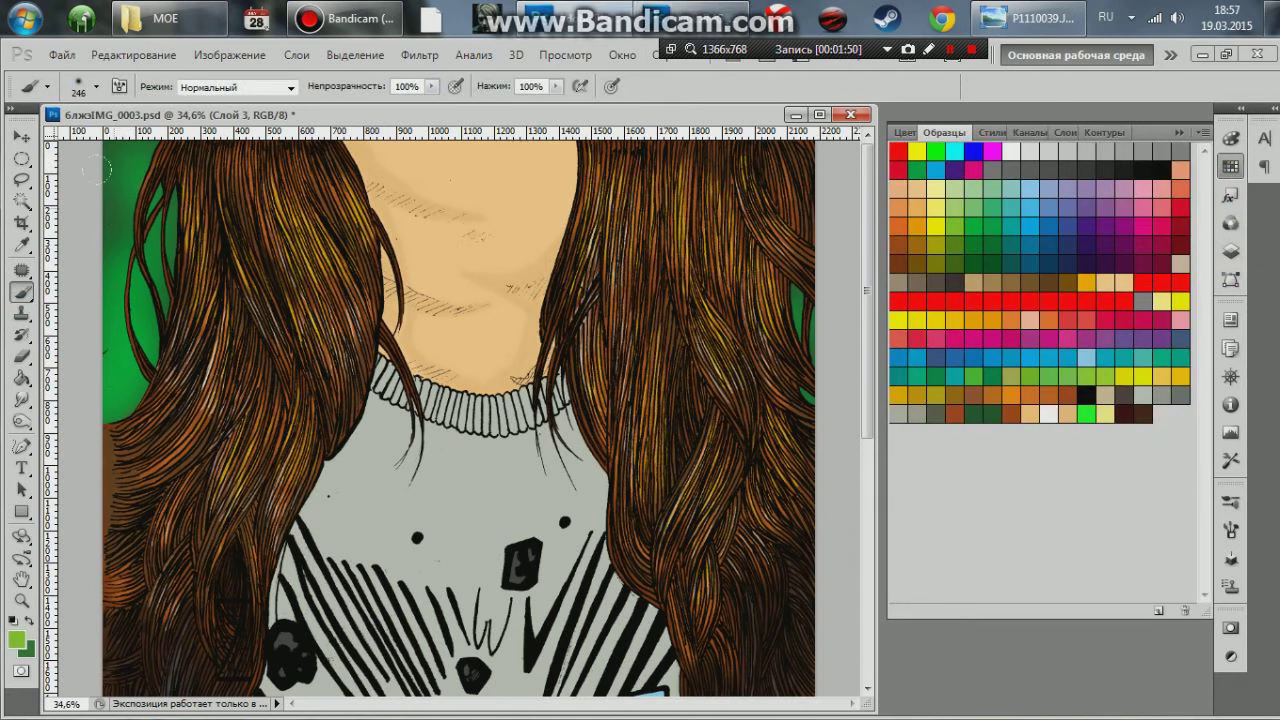
{"action": "left_click", "coordinate": [96, 87]}
{"action": "type", "text": "55 пикс."}
{"action": "key", "text": "Return"}
{"action": "mouse_move", "coordinate": [114, 131]}
{"action": "left_mouse_down"}
{"action": "mouse_move", "coordinate": [130, 199]}
{"action": "mouse_move", "coordinate": [118, 134]}
{"action": "mouse_move", "coordinate": [123, 374]}
{"action": "left_mouse_up"}
Step: Smudge the green along the left canvas edge with a 100 px brush
{"action": "left_click", "coordinate": [22, 400]}
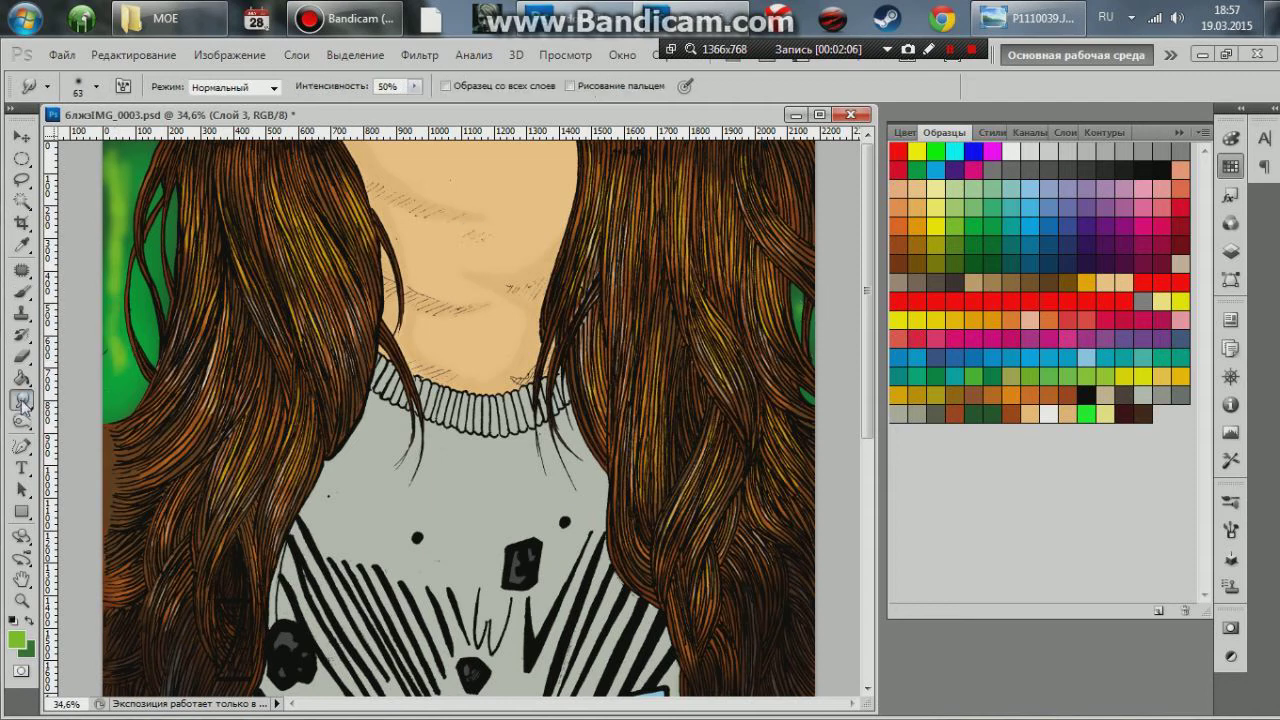
{"action": "left_click", "coordinate": [96, 87]}
{"action": "double_click", "coordinate": [190, 119]}
{"action": "type", "text": "100"}
{"action": "key", "text": "Return"}
Step: Undo the smudged left-edge strip and return to the Brush with Layers shown
{"action": "key", "text": "ctrl+alt+z"}
{"action": "key", "text": "ctrl+alt+z"}
{"action": "key", "text": "ctrl+alt+z"}
{"action": "key", "text": "ctrl+alt+z"}
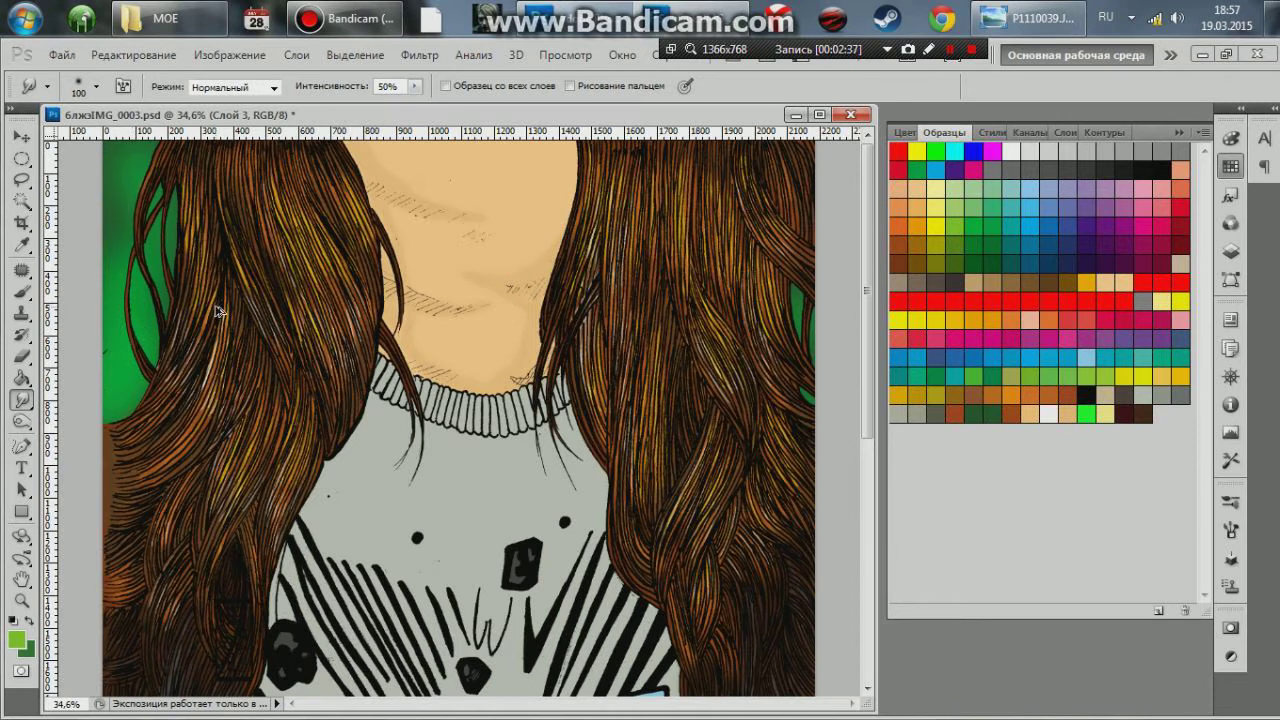
{"action": "right_click", "coordinate": [22, 400]}
{"action": "left_click", "coordinate": [22, 291]}
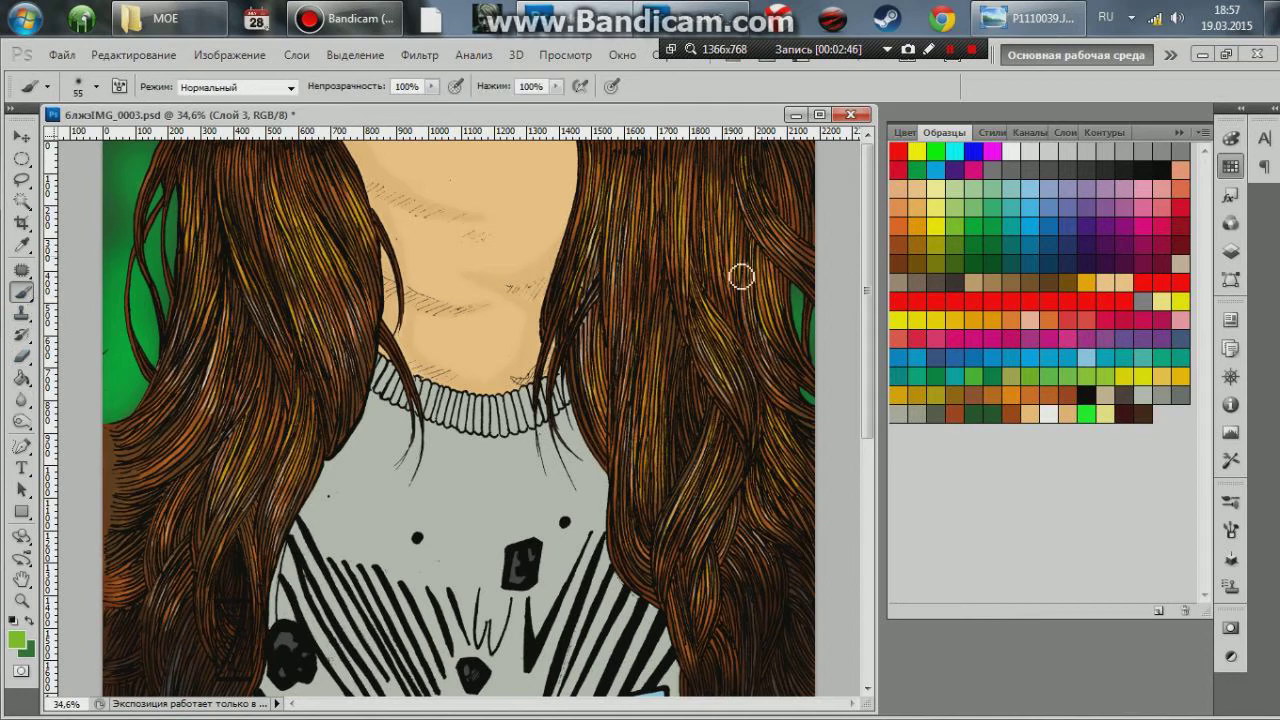
{"action": "scroll", "coordinate": [520, 220], "scroll_direction": "down", "scroll_amount": 2}
{"action": "key", "text": "F7"}
Step: Sample the lettering's light blue as the foreground colour
{"action": "scroll", "coordinate": [642, 473], "scroll_direction": "up", "scroll_amount": 1}
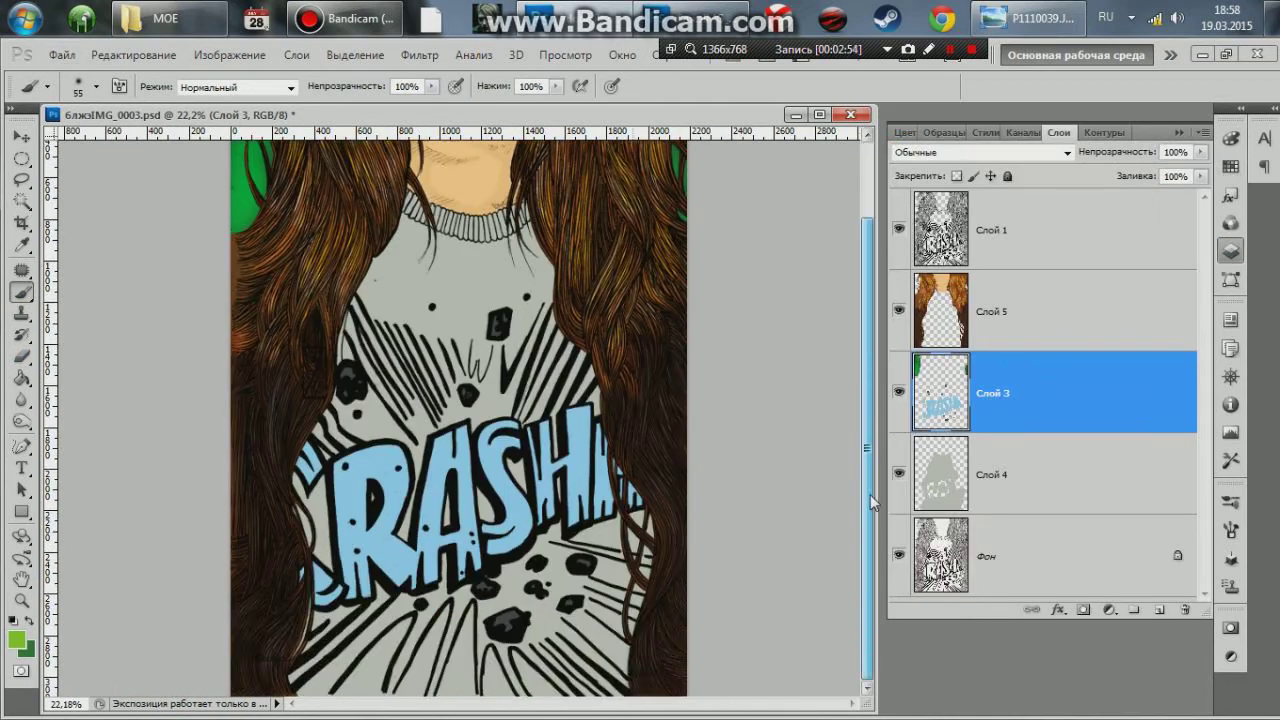
{"action": "scroll", "coordinate": [642, 473], "scroll_direction": "up", "scroll_amount": 2}
{"action": "left_click", "coordinate": [22, 244]}
{"action": "left_click", "coordinate": [278, 488]}
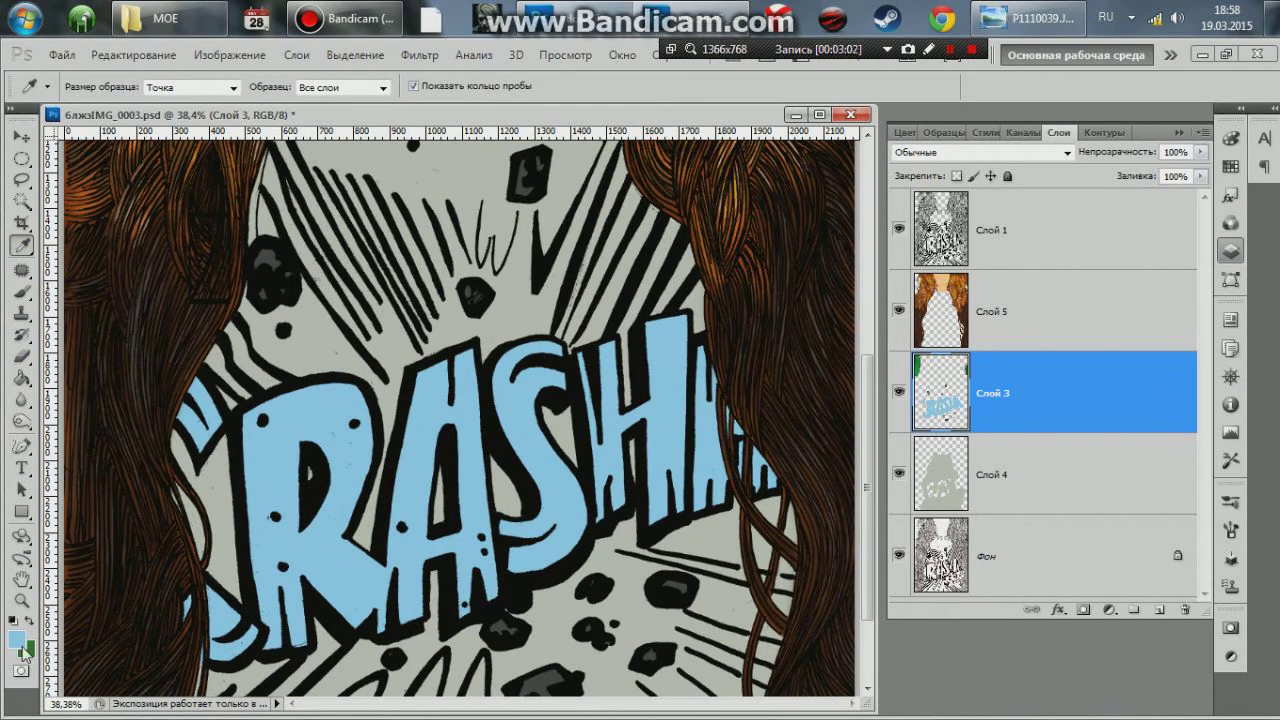
{"action": "left_click", "coordinate": [16, 639]}
{"action": "left_click", "coordinate": [836, 93]}
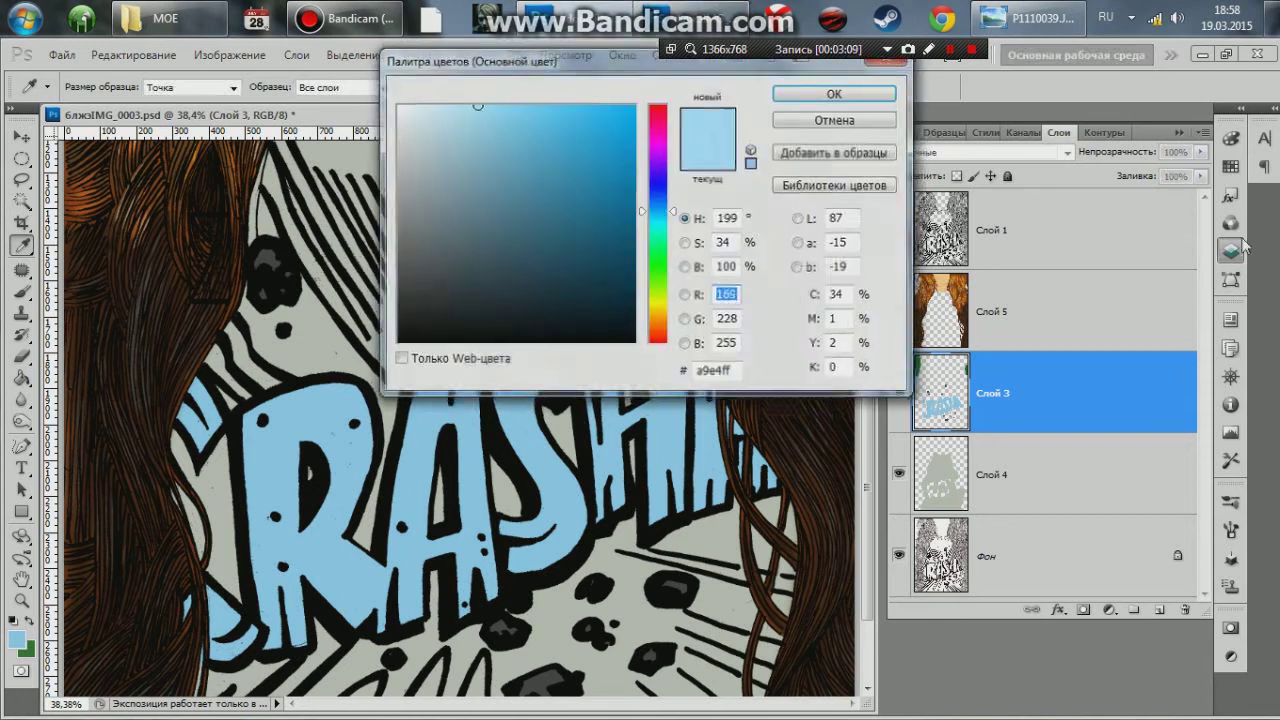
{"action": "key", "text": "F7"}
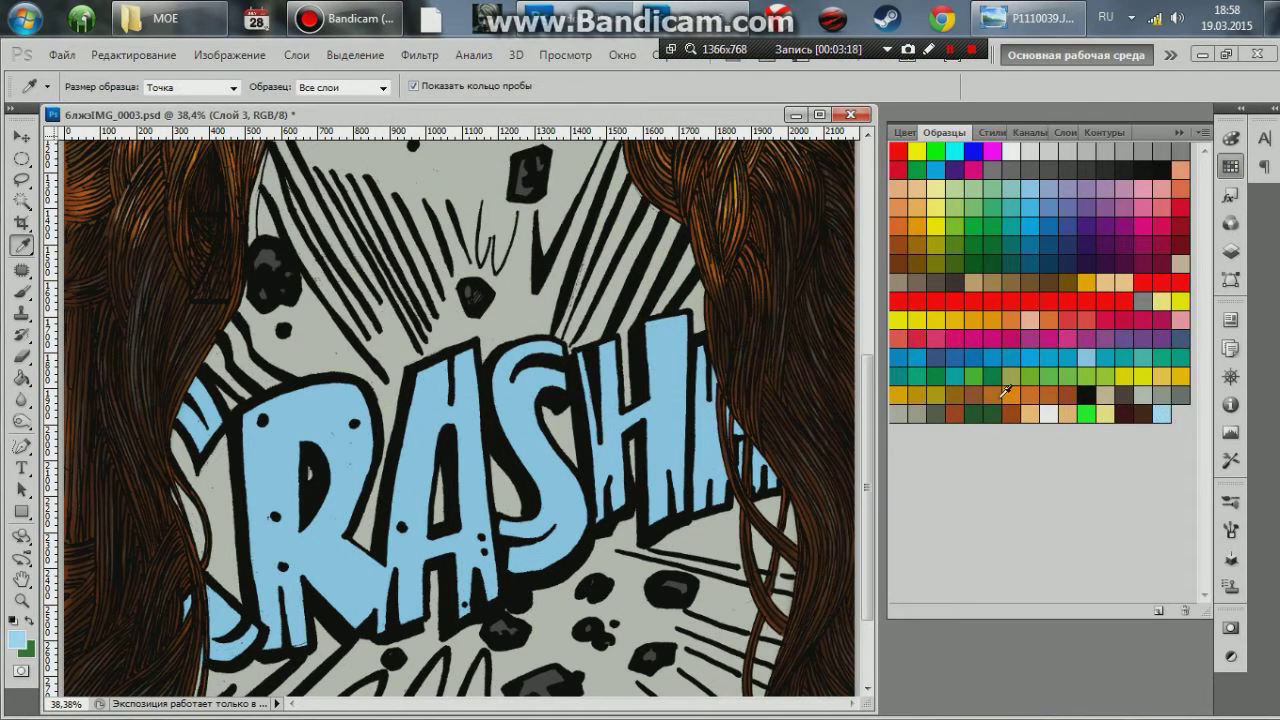
Step: Switch to the Brush and set an 82 px round tip
{"action": "key", "text": "b"}
{"action": "left_click", "coordinate": [96, 87]}
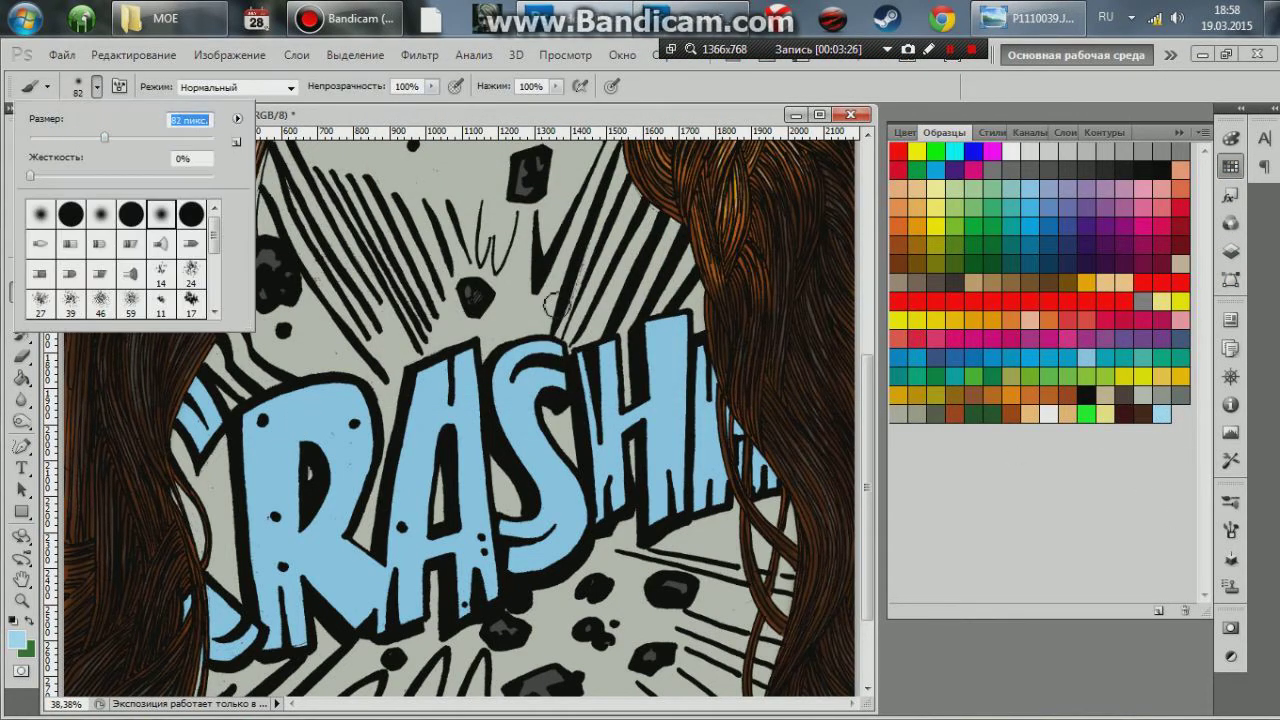
{"action": "left_click", "coordinate": [1045, 10]}
{"action": "left_click", "coordinate": [1045, 10]}
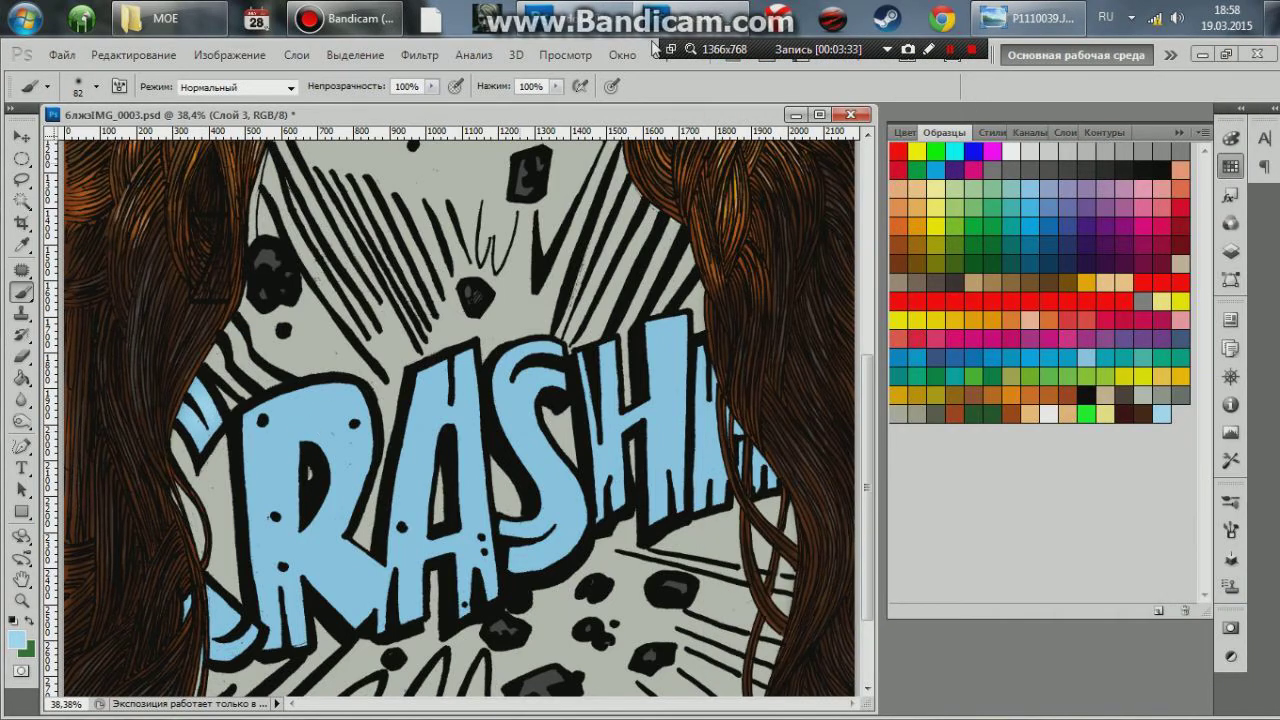
{"action": "left_click", "coordinate": [1045, 10]}
{"action": "left_click", "coordinate": [96, 87]}
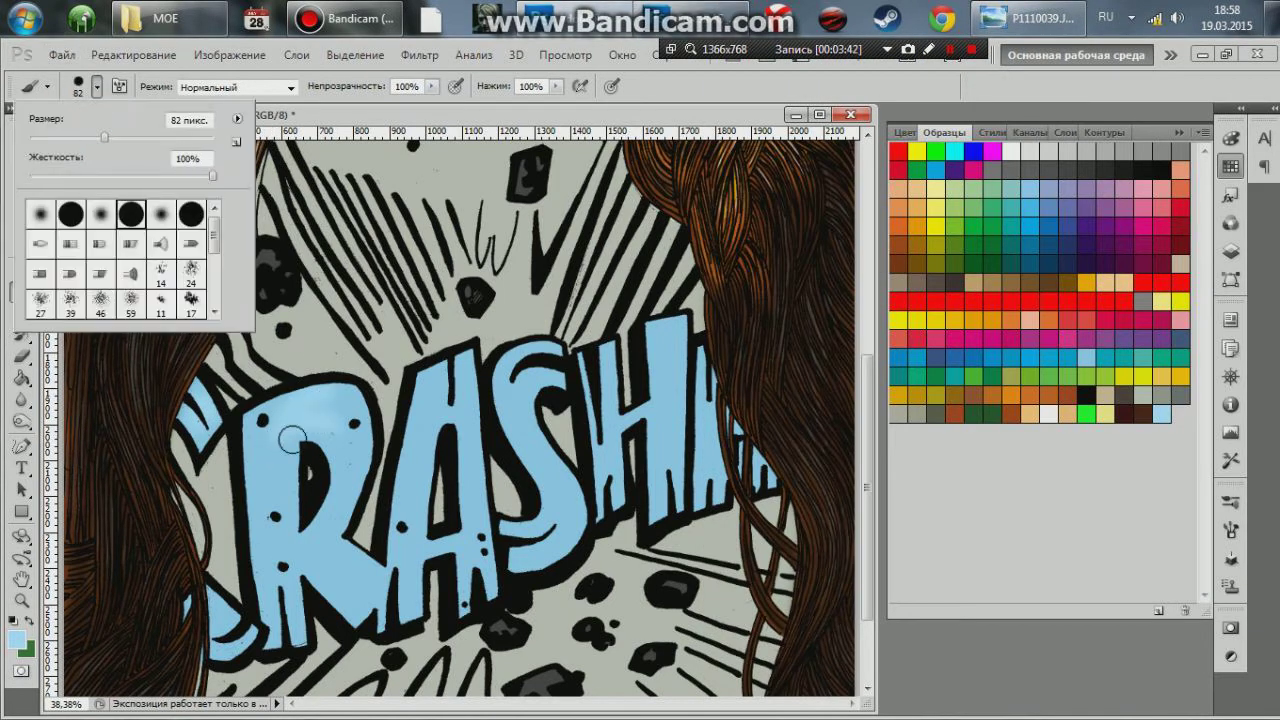
{"action": "double_click", "coordinate": [145, 215]}
{"action": "left_click", "coordinate": [96, 87]}
{"action": "double_click", "coordinate": [146, 214]}
Step: Paint light blue shading over the R, A, S and H of CRASH
{"action": "mouse_move", "coordinate": [343, 437]}
{"action": "left_mouse_down"}
{"action": "mouse_move", "coordinate": [351, 486]}
{"action": "mouse_move", "coordinate": [290, 565]}
{"action": "mouse_move", "coordinate": [365, 590]}
{"action": "left_mouse_up"}
{"action": "left_click_drag", "start_coordinate": [430, 370], "coordinate": [419, 522]}
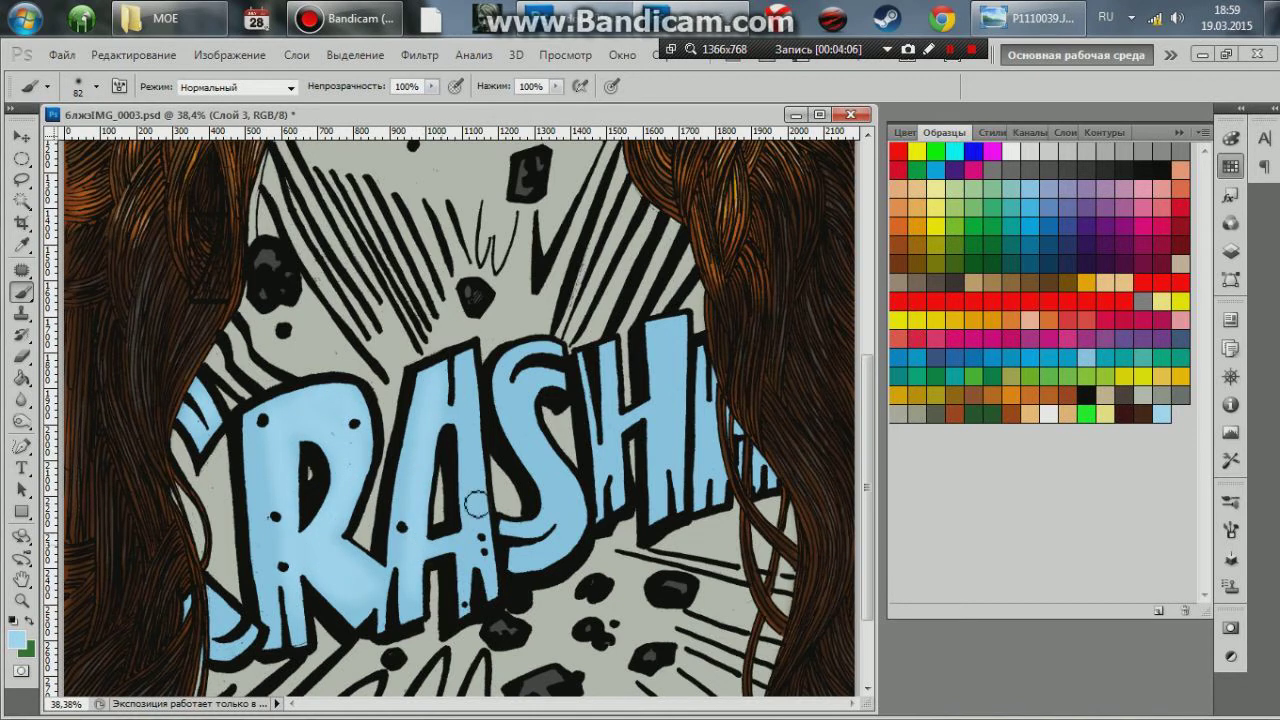
{"action": "left_click_drag", "start_coordinate": [465, 392], "coordinate": [475, 506]}
{"action": "left_click_drag", "start_coordinate": [515, 368], "coordinate": [565, 490]}
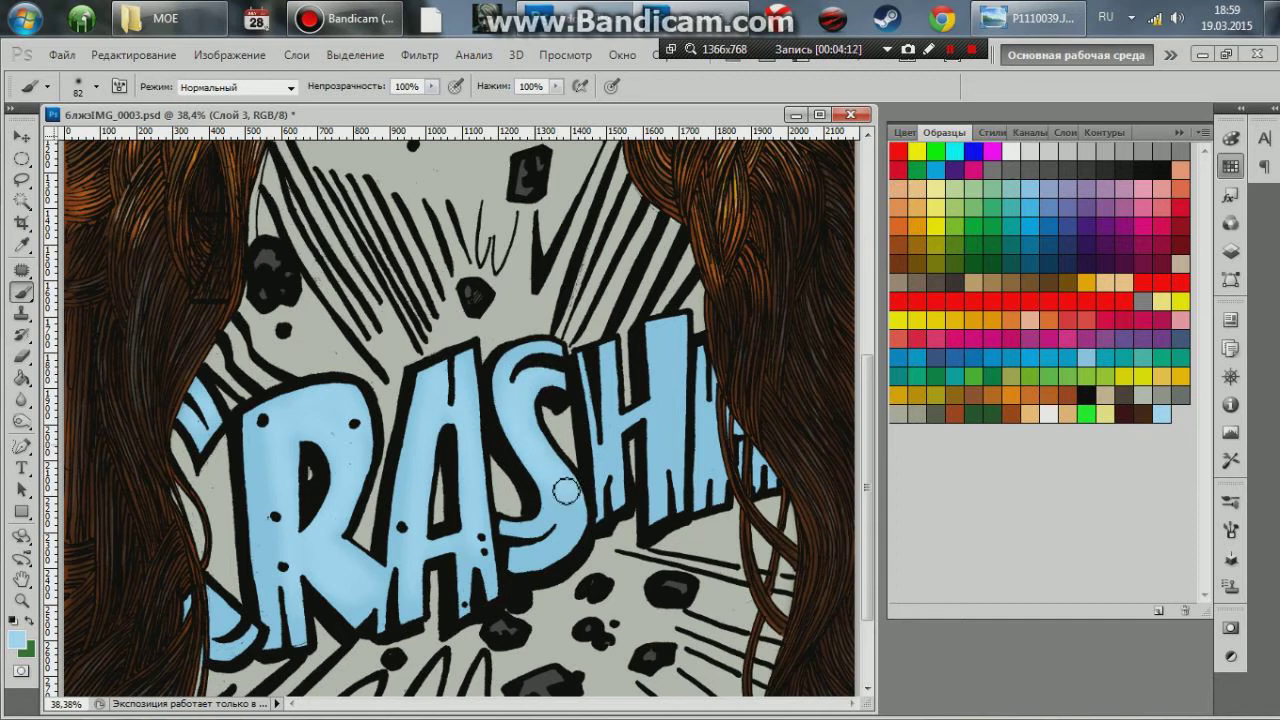
{"action": "left_click", "coordinate": [1035, 12]}
{"action": "mouse_move", "coordinate": [660, 347]}
{"action": "left_mouse_down"}
{"action": "mouse_move", "coordinate": [662, 500]}
{"action": "mouse_move", "coordinate": [707, 490]}
{"action": "left_mouse_up"}
Step: Set the foreground to #8bd0ef and save it as a new swatch
{"action": "left_click", "coordinate": [17, 640]}
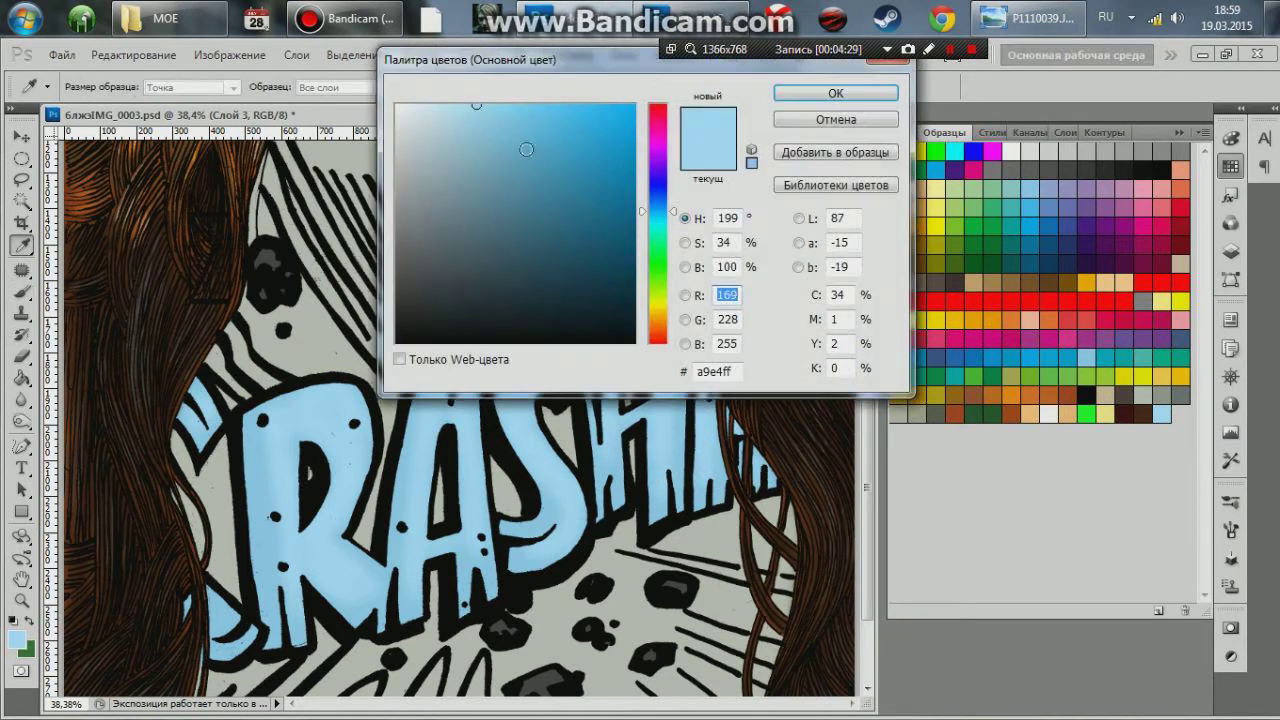
{"action": "left_click", "coordinate": [483, 108]}
{"action": "left_click", "coordinate": [820, 143]}
{"action": "key", "text": "Return"}
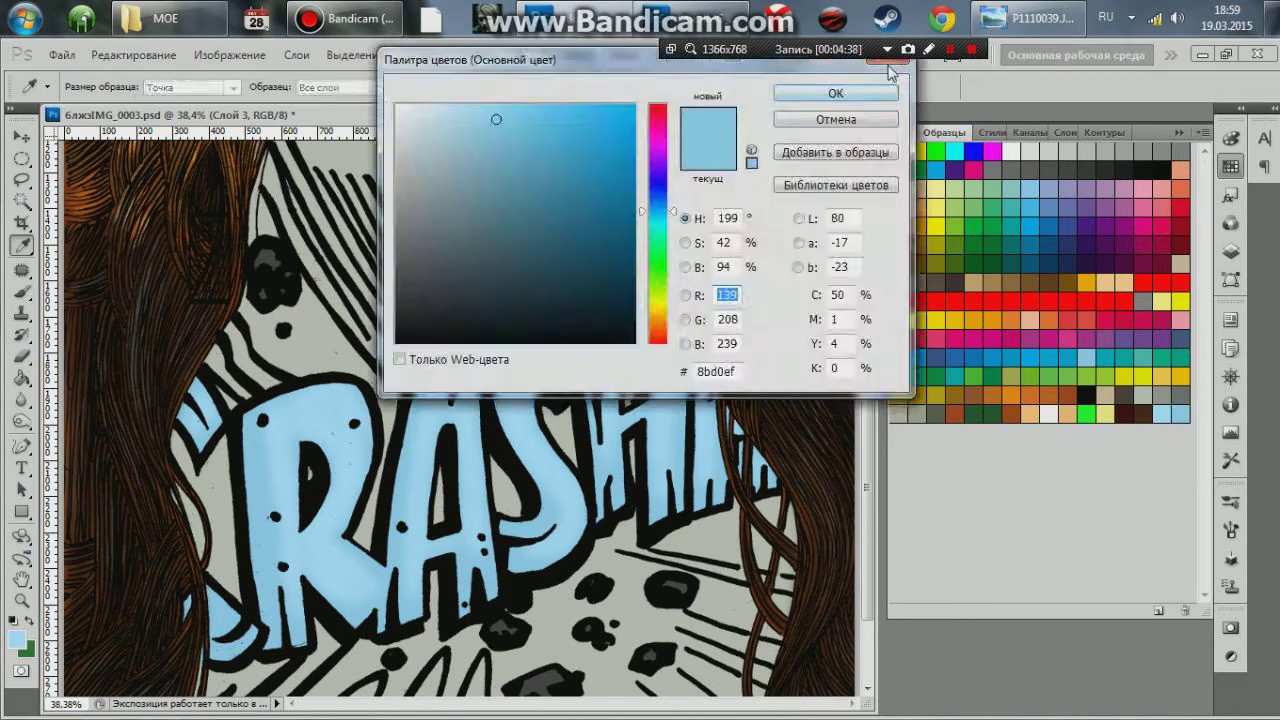
{"action": "left_click", "coordinate": [857, 77]}
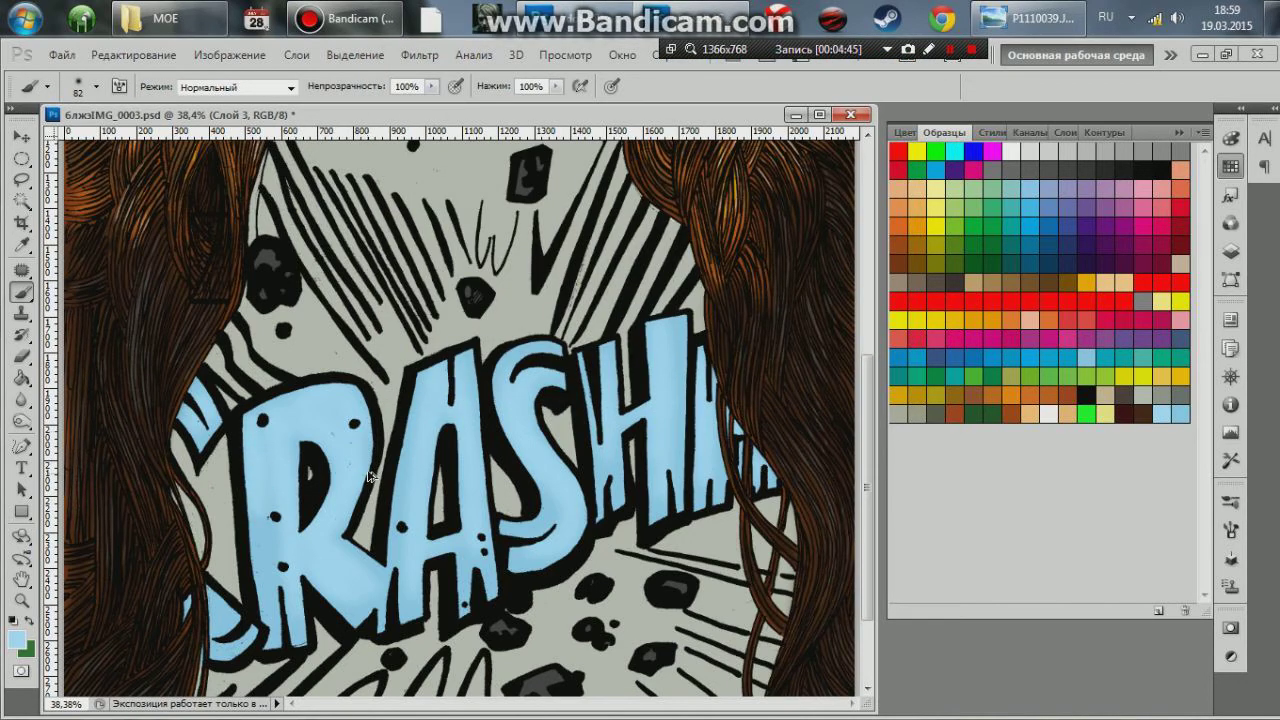
Step: Paint the deeper blue between the R and A, then compare with the reference photo
{"action": "left_click", "coordinate": [17, 640]}
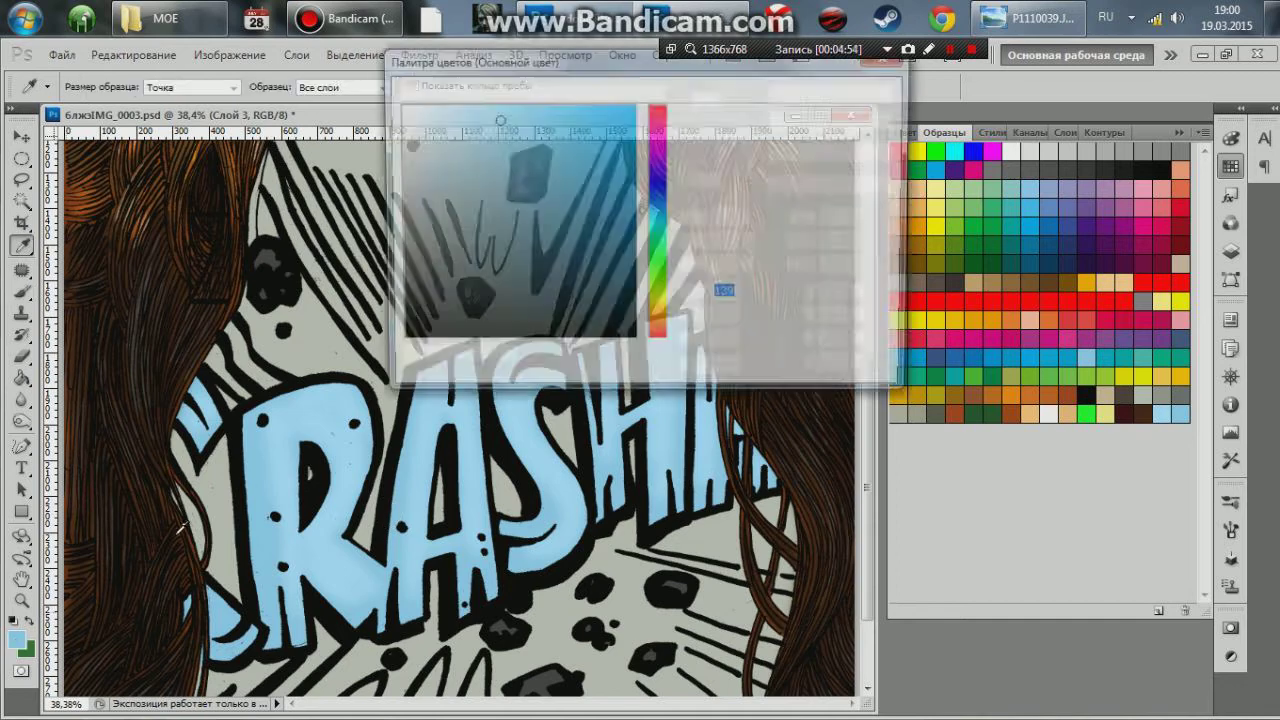
{"action": "left_click", "coordinate": [849, 119]}
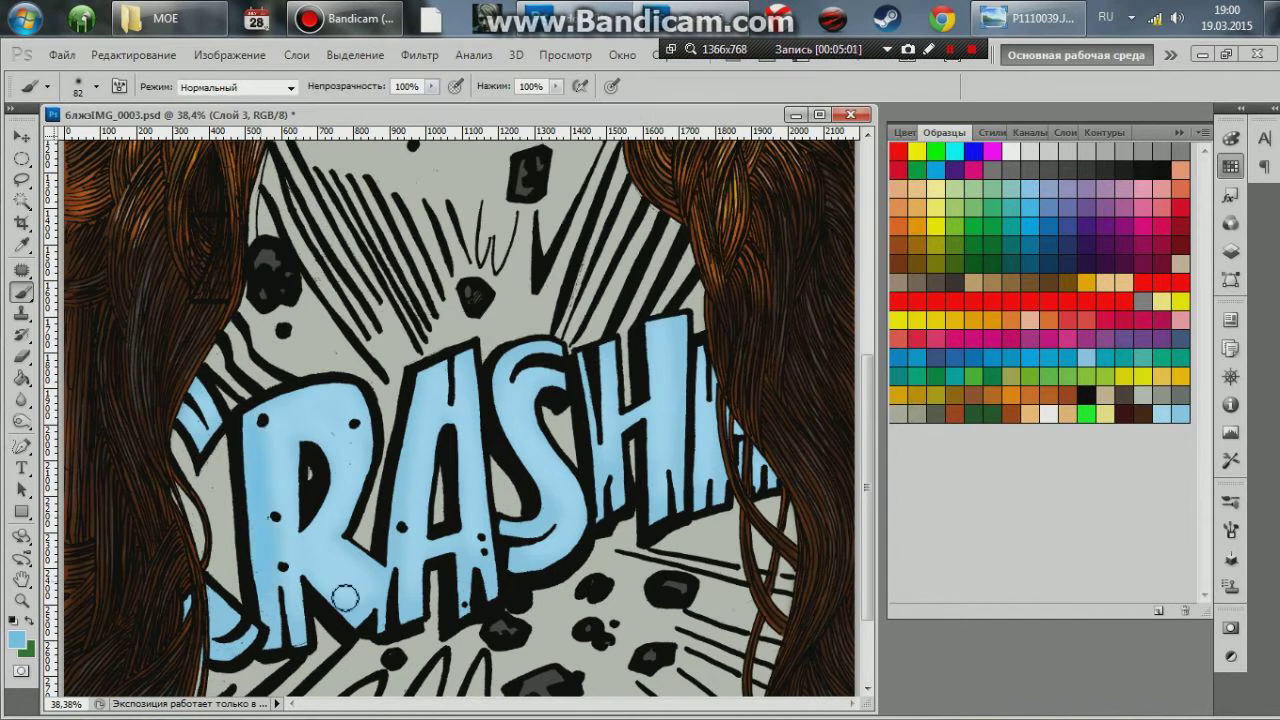
{"action": "left_click_drag", "start_coordinate": [422, 400], "coordinate": [398, 530]}
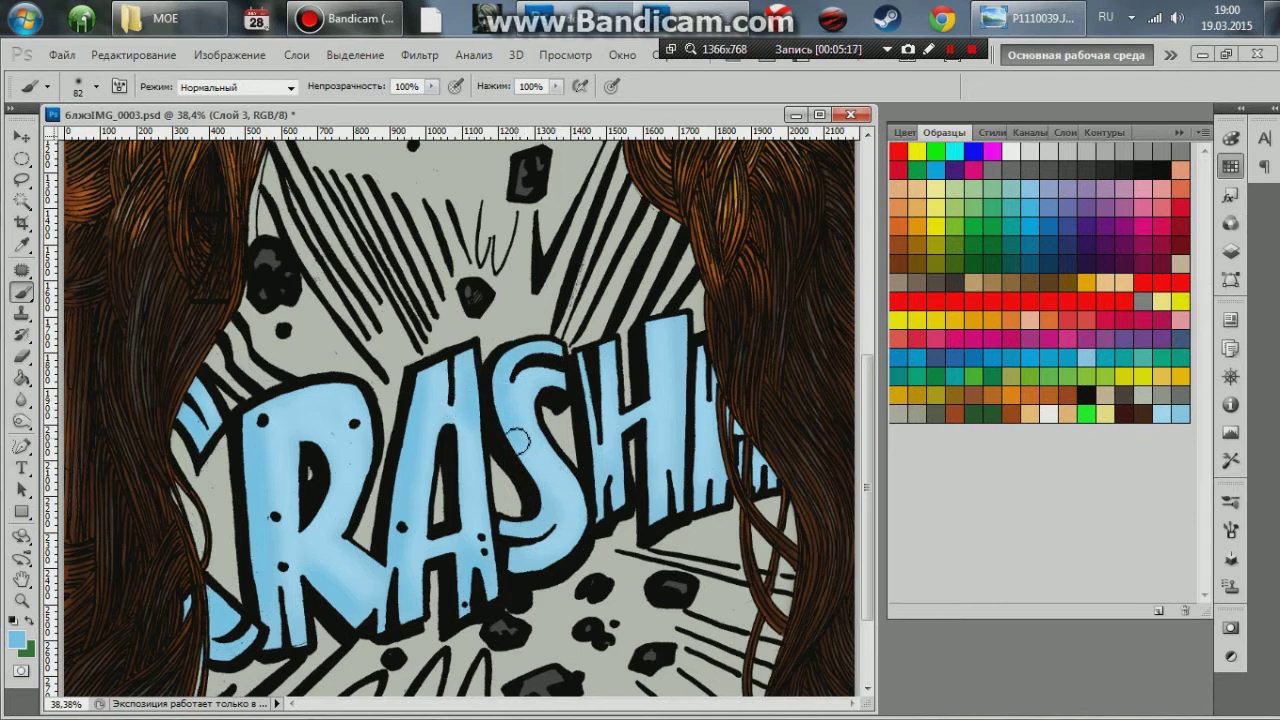
{"action": "left_click", "coordinate": [1030, 17]}
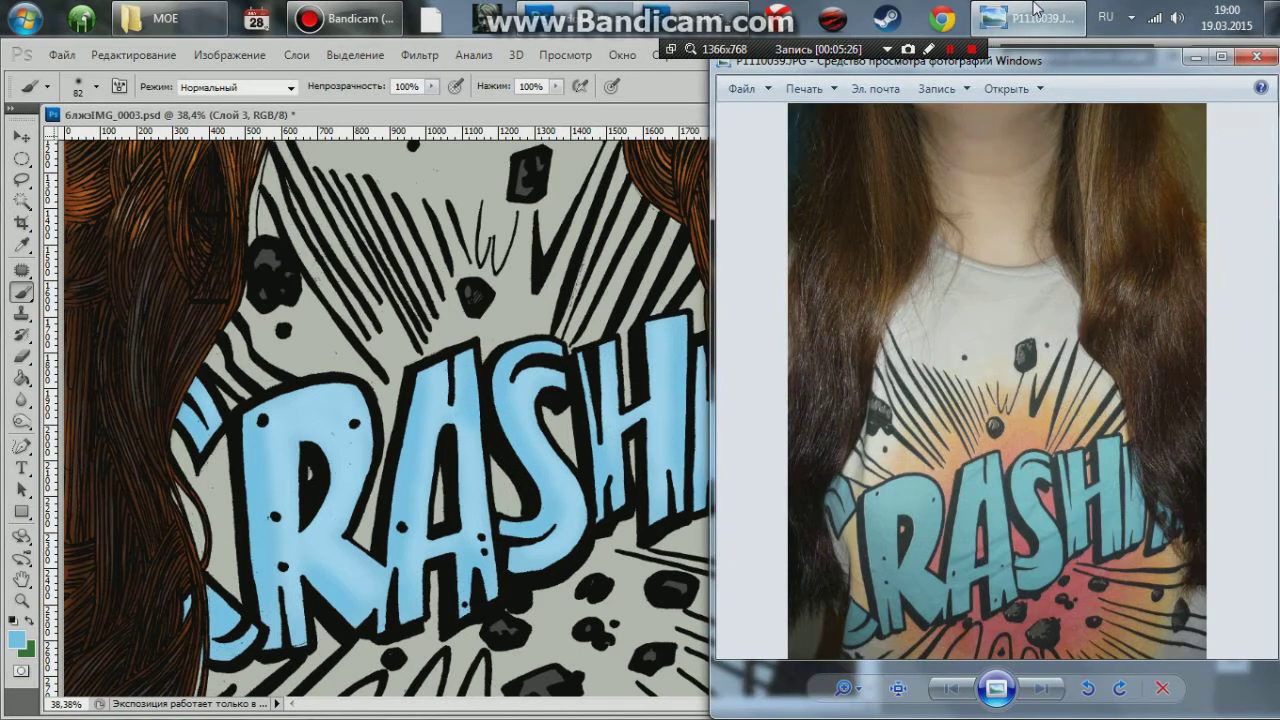
Step: Set the foreground to #55c2f4 with a 34 px soft brush
{"action": "left_click", "coordinate": [17, 638]}
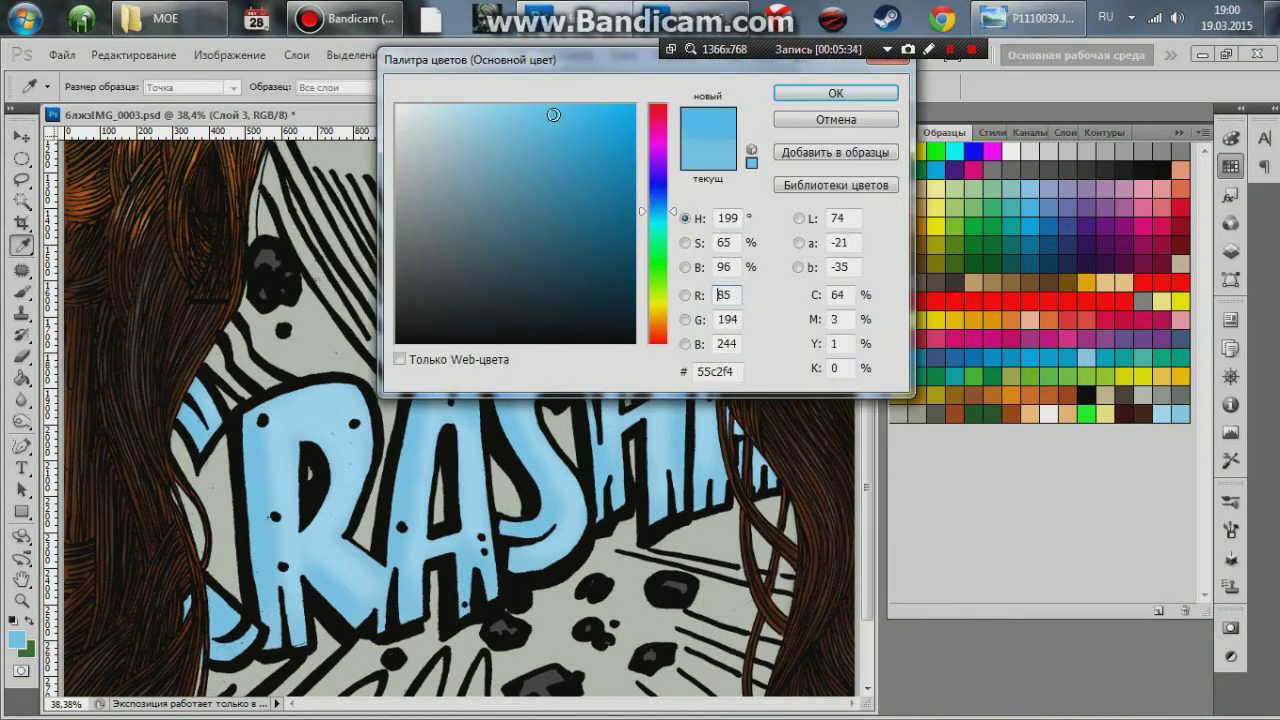
{"action": "left_click", "coordinate": [843, 92]}
{"action": "left_click", "coordinate": [96, 86]}
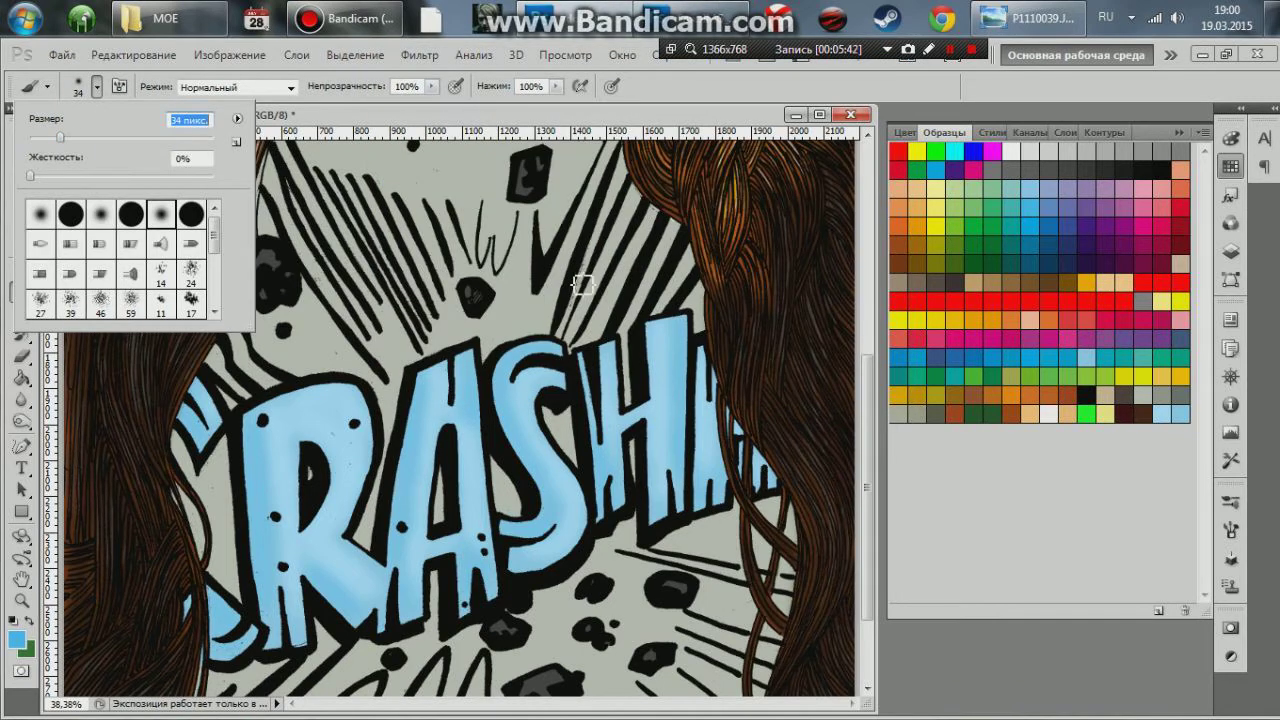
{"action": "scroll", "coordinate": [583, 284], "scroll_direction": "down", "scroll_amount": 3}
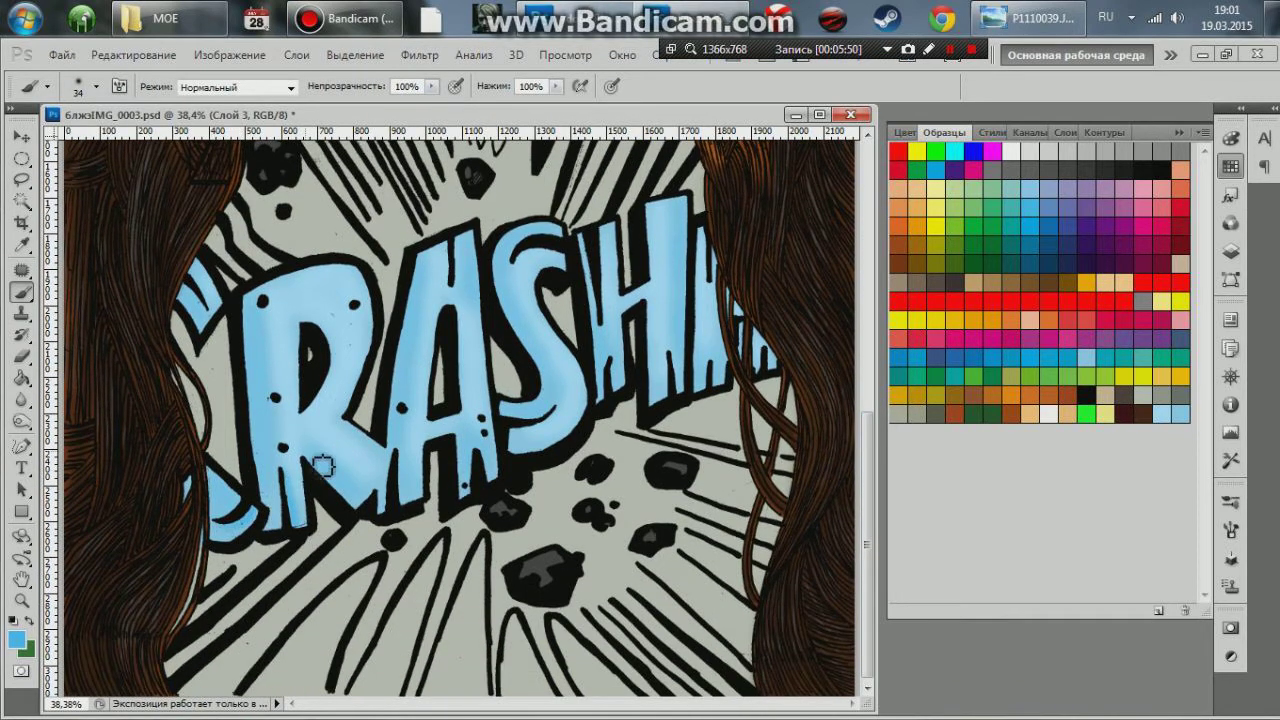
Step: Paint brighter blue highlights on the R, A, S and H, then fit the drawing on screen
{"action": "mouse_move", "coordinate": [320, 465]}
{"action": "left_mouse_down"}
{"action": "mouse_move", "coordinate": [332, 478]}
{"action": "mouse_move", "coordinate": [325, 340]}
{"action": "left_mouse_up"}
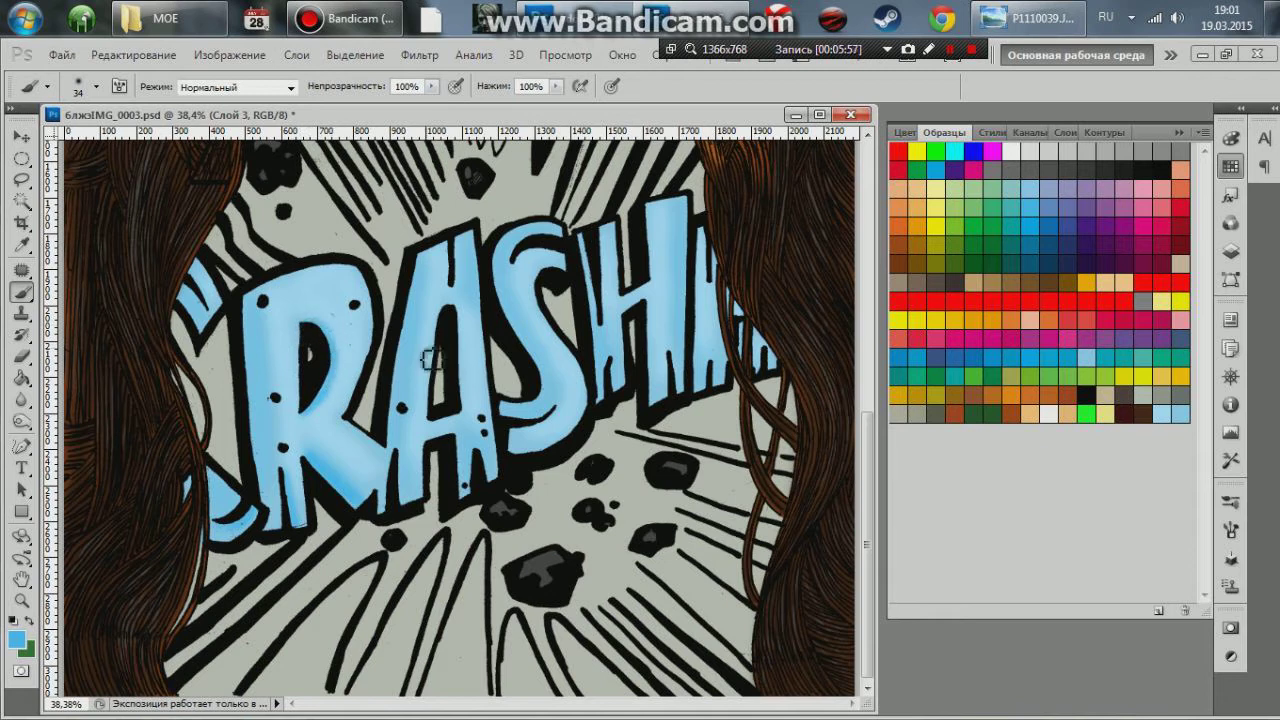
{"action": "left_click_drag", "start_coordinate": [466, 245], "coordinate": [473, 410]}
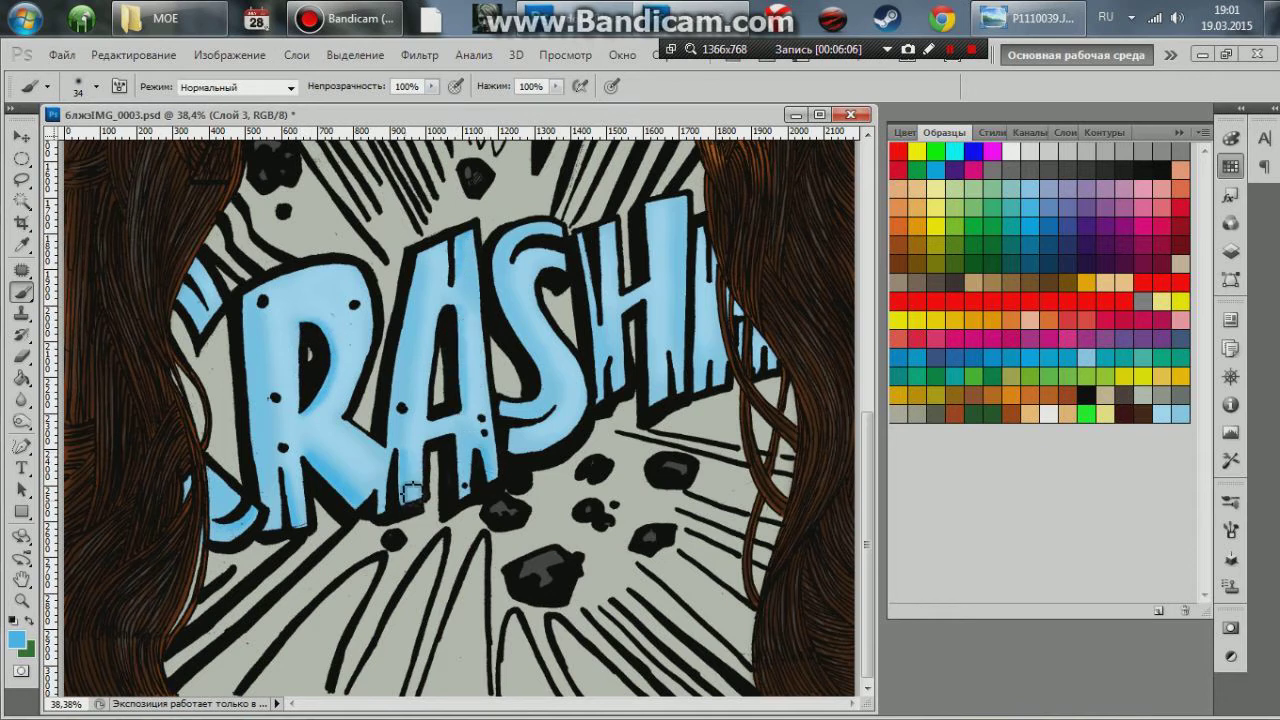
{"action": "left_click_drag", "start_coordinate": [558, 415], "coordinate": [557, 355]}
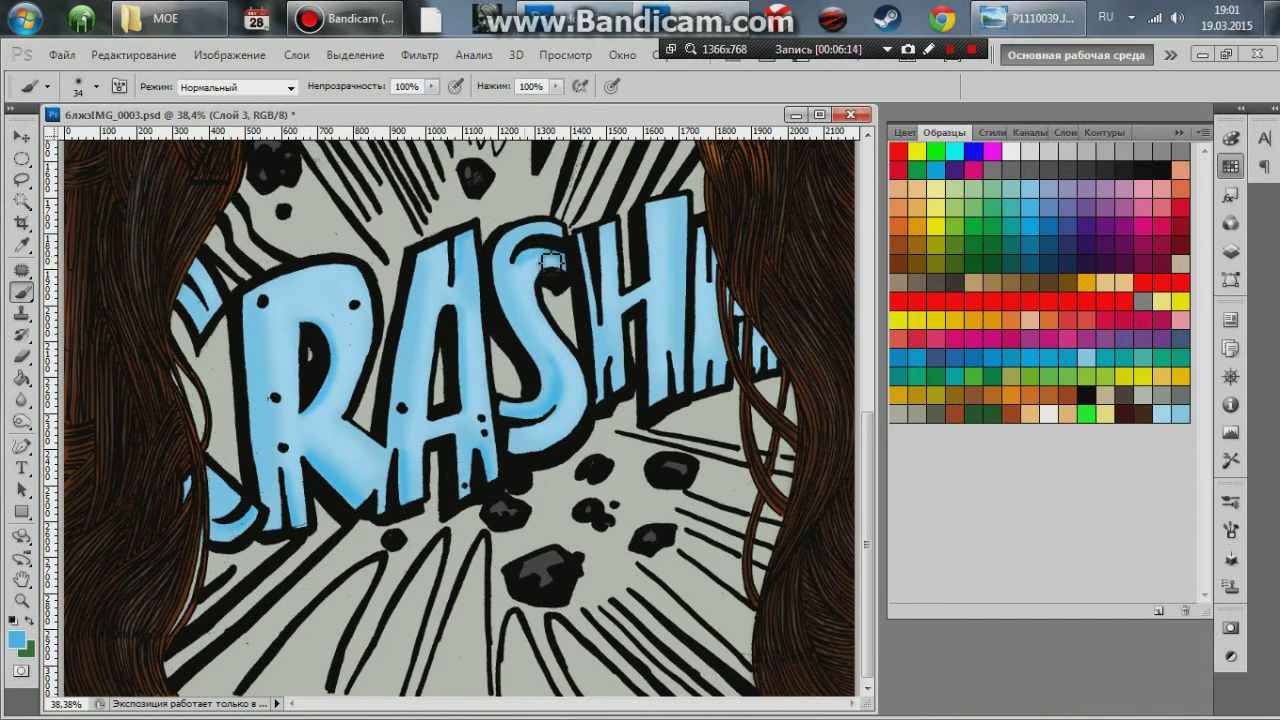
{"action": "left_click_drag", "start_coordinate": [660, 214], "coordinate": [658, 400]}
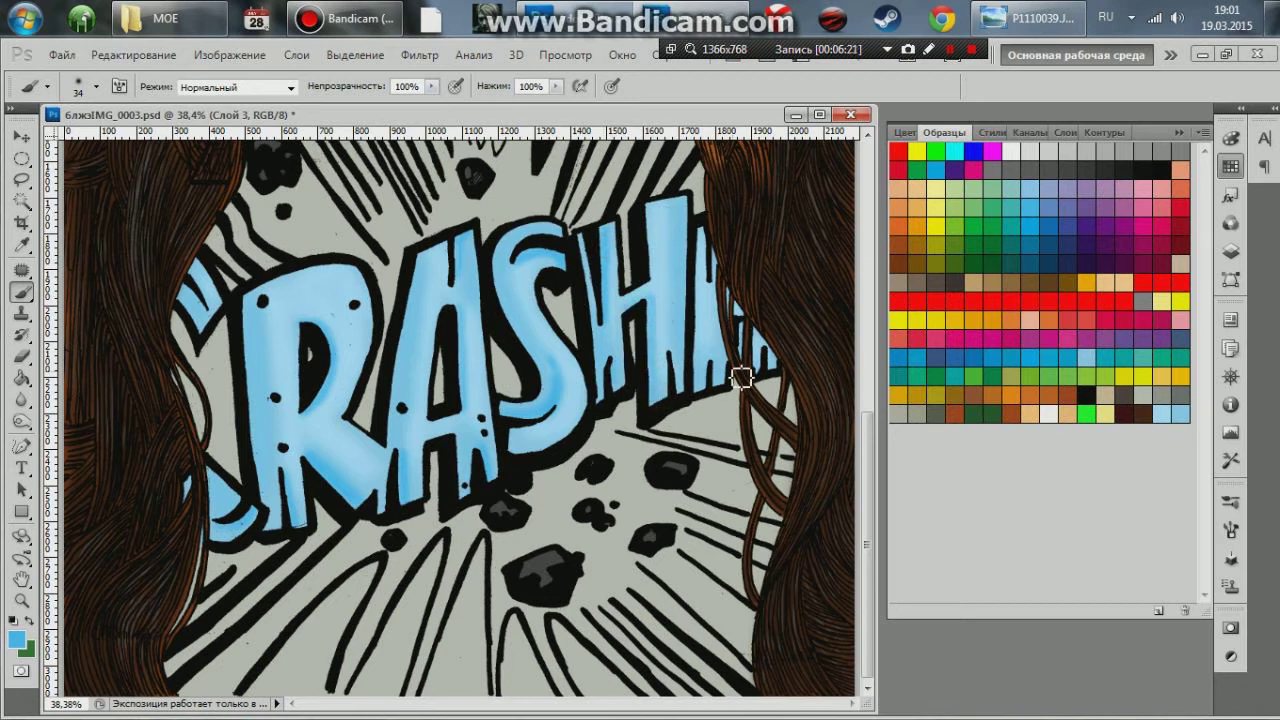
{"action": "left_click_drag", "start_coordinate": [196, 305], "coordinate": [202, 285]}
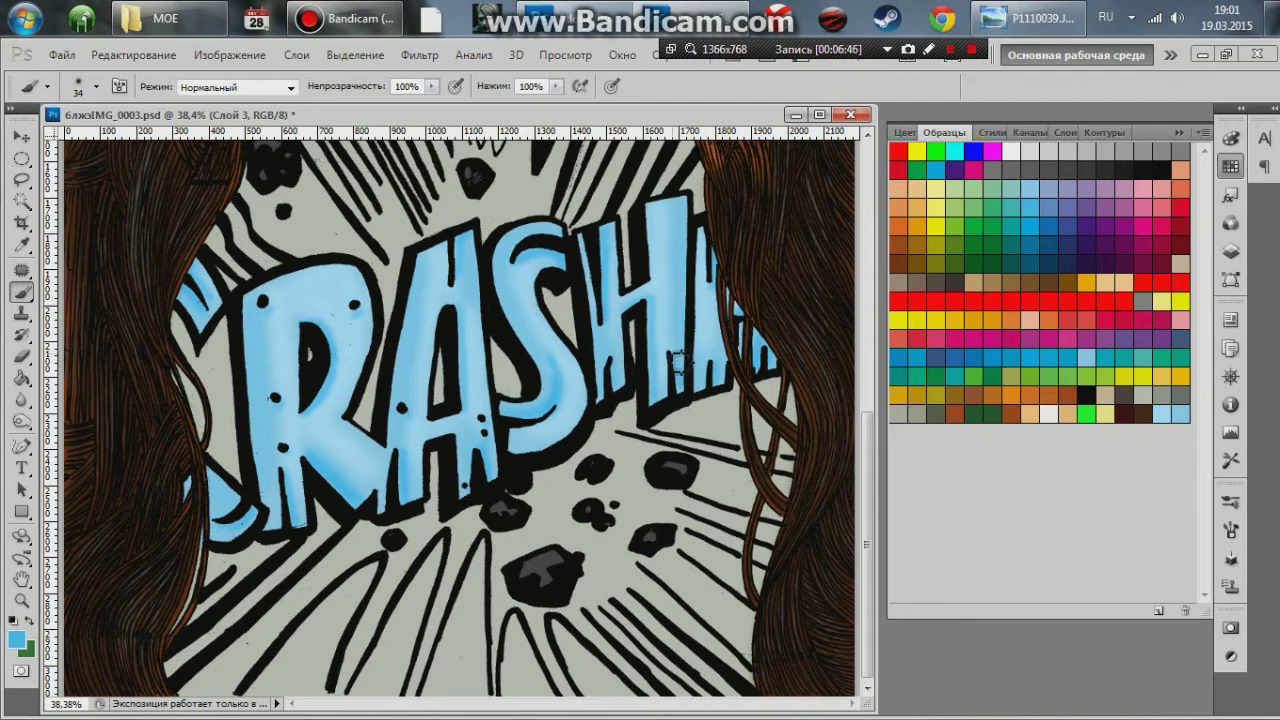
{"action": "scroll", "coordinate": [680, 395], "scroll_direction": "down", "scroll_amount": 3}
{"action": "scroll", "coordinate": [480, 520], "scroll_direction": "up", "scroll_amount": 3}
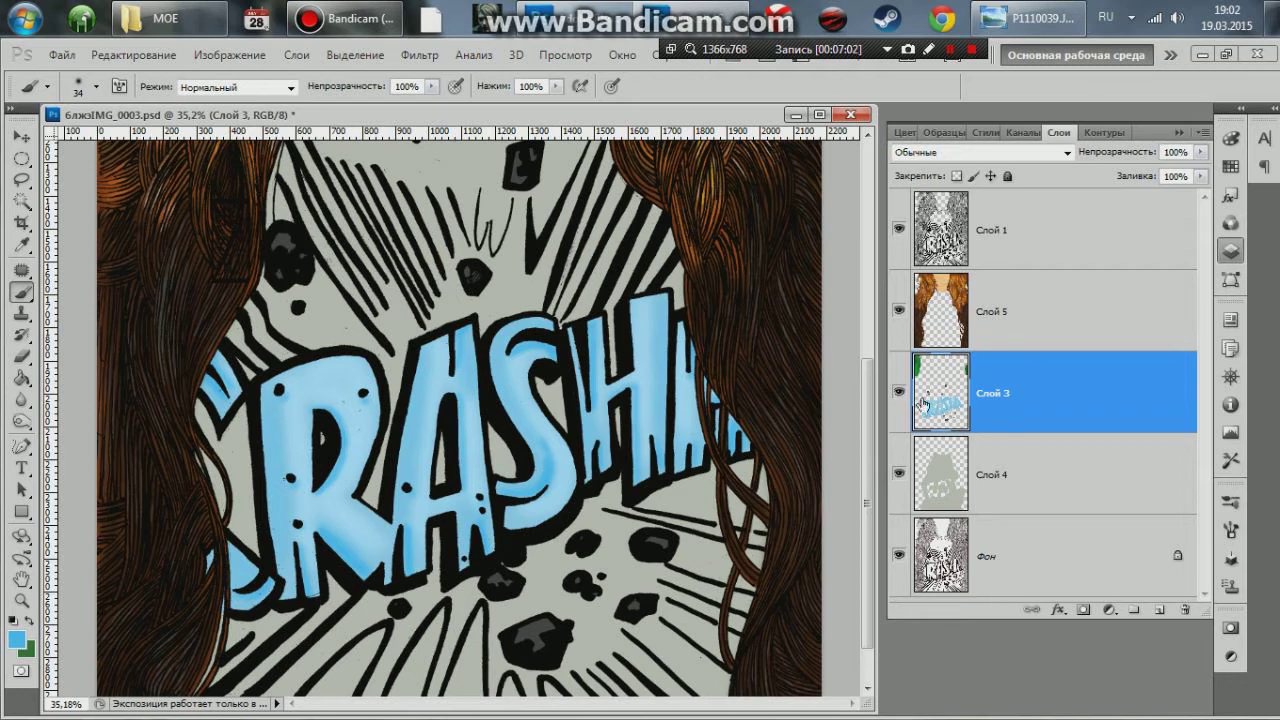
{"action": "key", "text": "ctrl+0"}
Step: Merge Слой 3 and Слой 5 via Слои > Объединить слои
{"action": "left_click", "coordinate": [1062, 340], "text": "shift"}
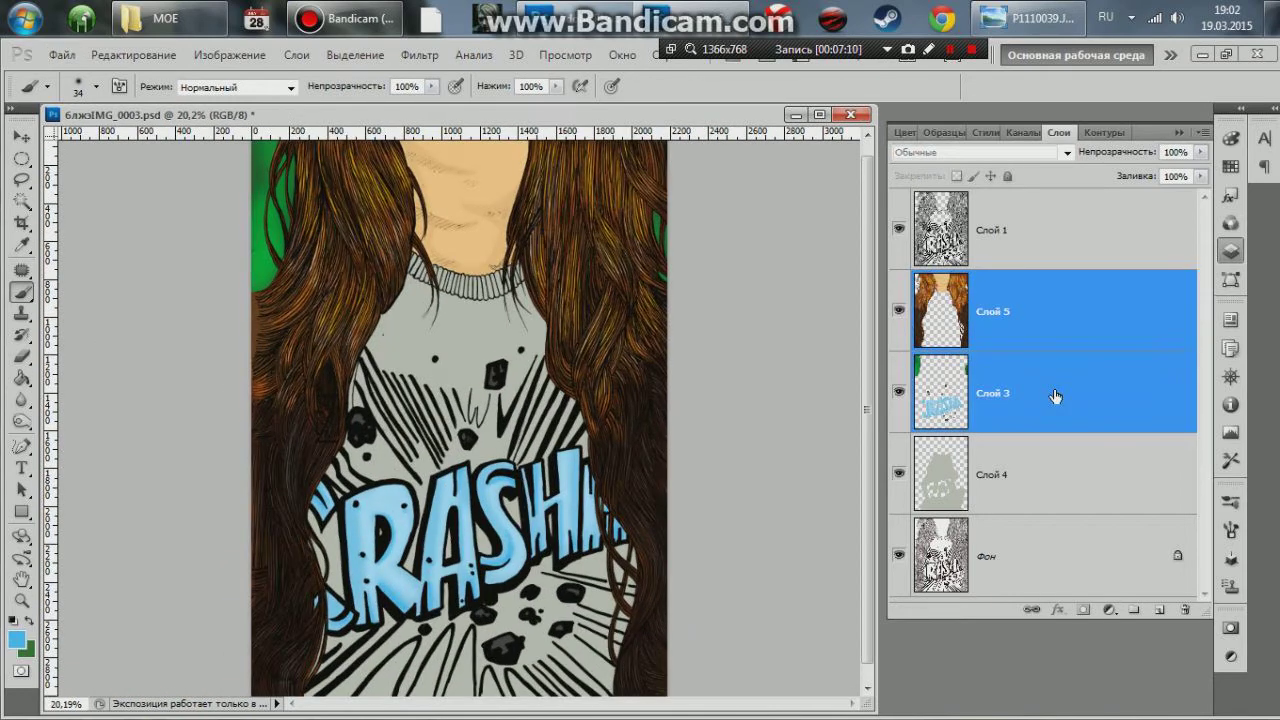
{"action": "left_click", "coordinate": [297, 55]}
{"action": "left_click", "coordinate": [377, 633]}
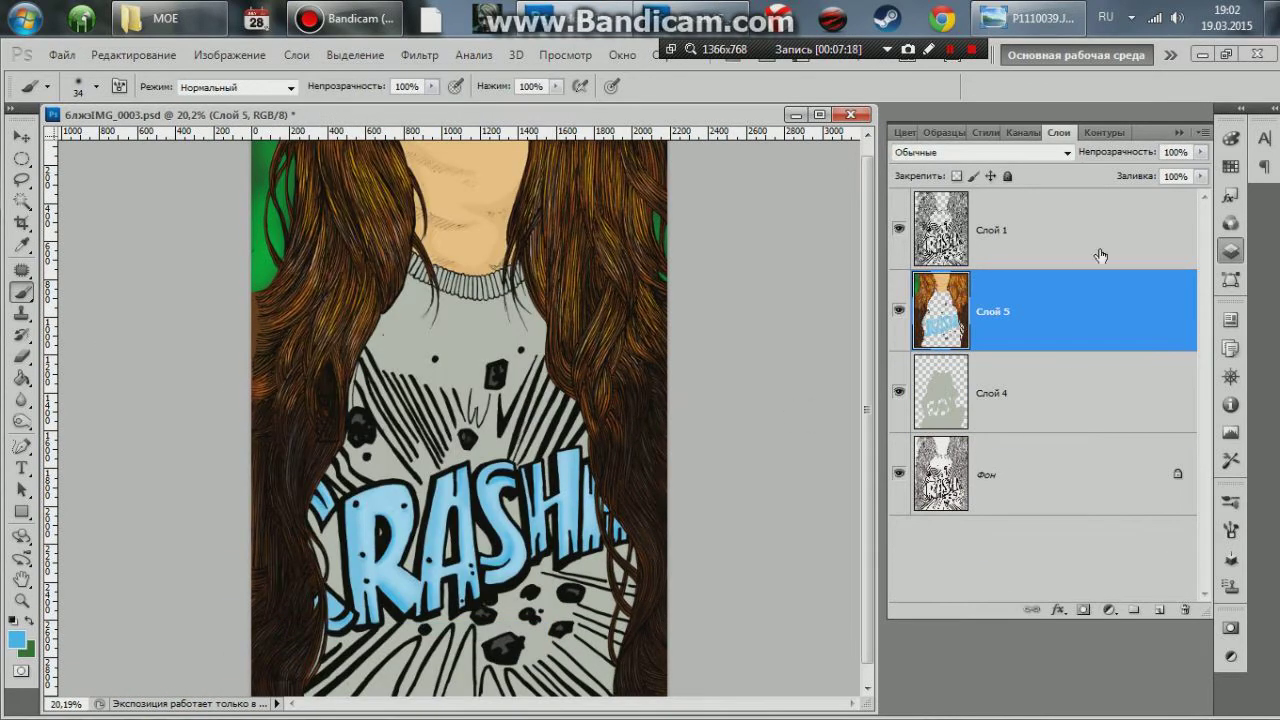
Step: Hide the Фон layer to check the drawing
{"action": "left_click", "coordinate": [1006, 424]}
{"action": "left_click", "coordinate": [915, 483]}
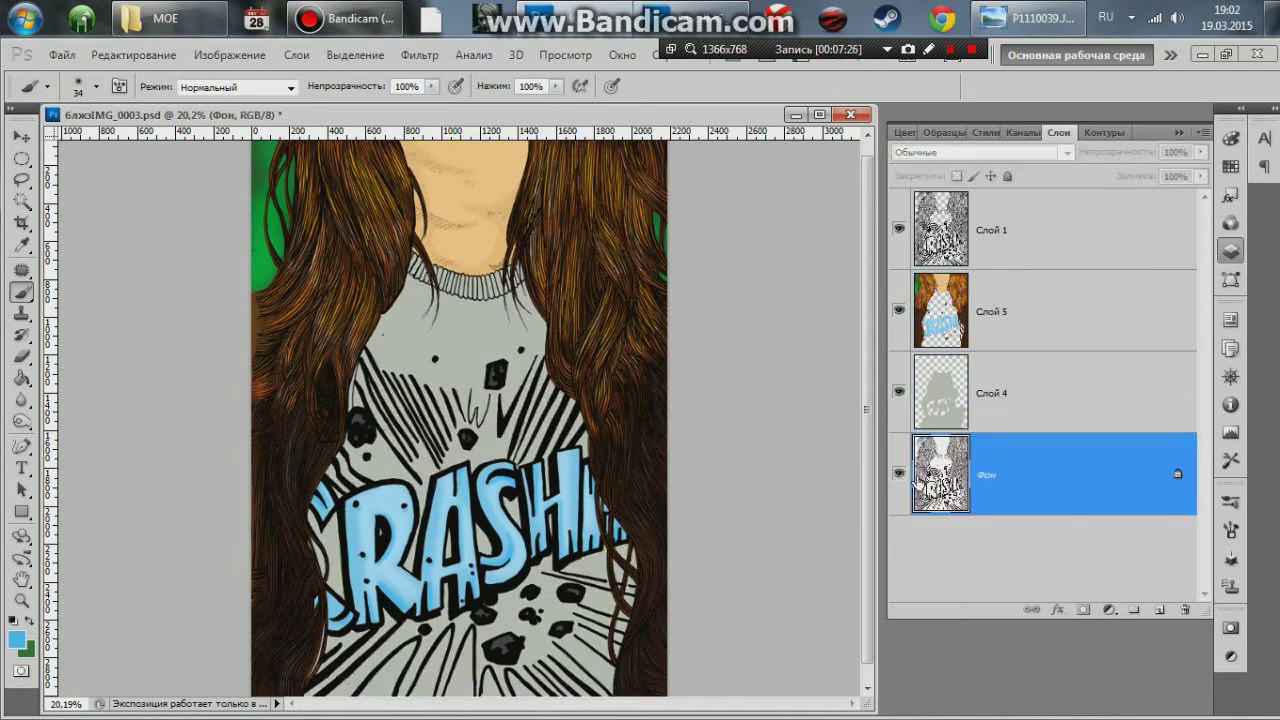
{"action": "left_click", "coordinate": [899, 396]}
{"action": "left_click", "coordinate": [1040, 16]}
{"action": "left_click", "coordinate": [1040, 16]}
Step: Select Слой 4 and set the brush size to 2500 px
{"action": "left_click", "coordinate": [47, 86]}
{"action": "left_click", "coordinate": [182, 146]}
{"action": "left_click", "coordinate": [700, 353]}
{"action": "left_click", "coordinate": [645, 313]}
{"action": "left_click", "coordinate": [1040, 393]}
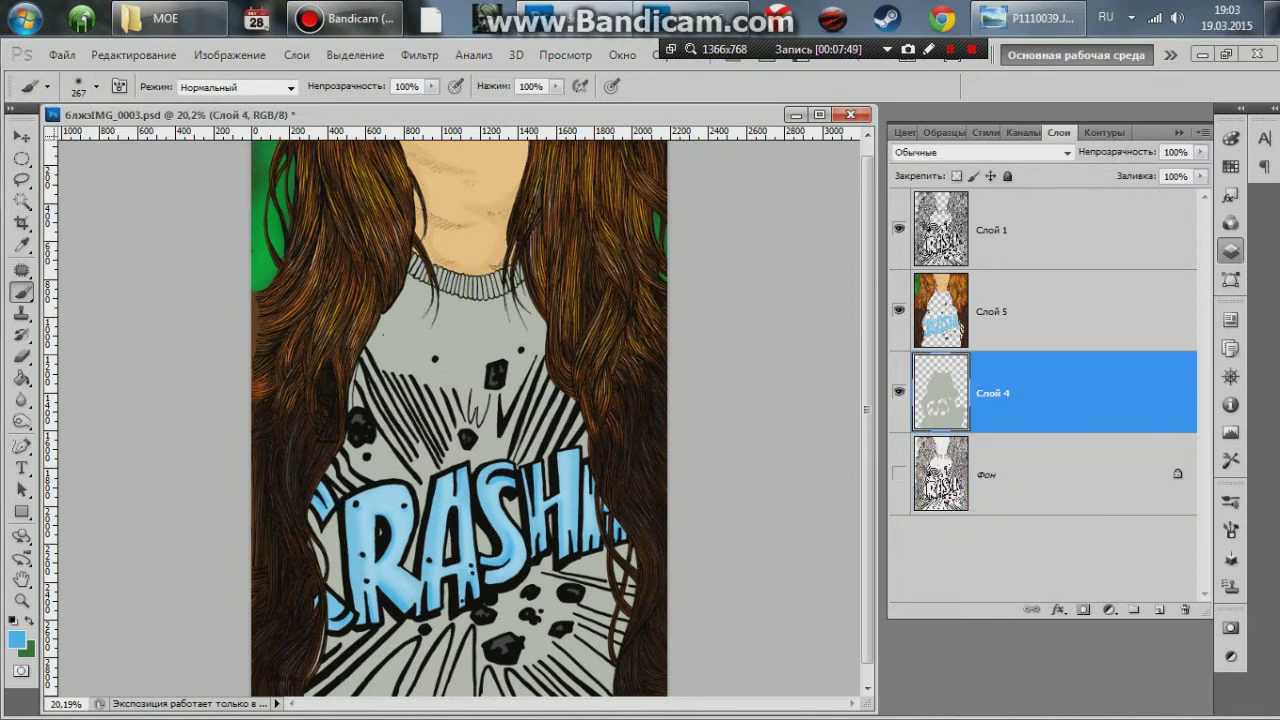
{"action": "left_click", "coordinate": [88, 86]}
{"action": "type", "text": "2500"}
{"action": "key", "text": "Return"}
Step: Reduce the brush to 813 px and try, then undo, a pinkish-red wash on the shirt
{"action": "left_click_drag", "start_coordinate": [214, 137], "coordinate": [203, 140]}
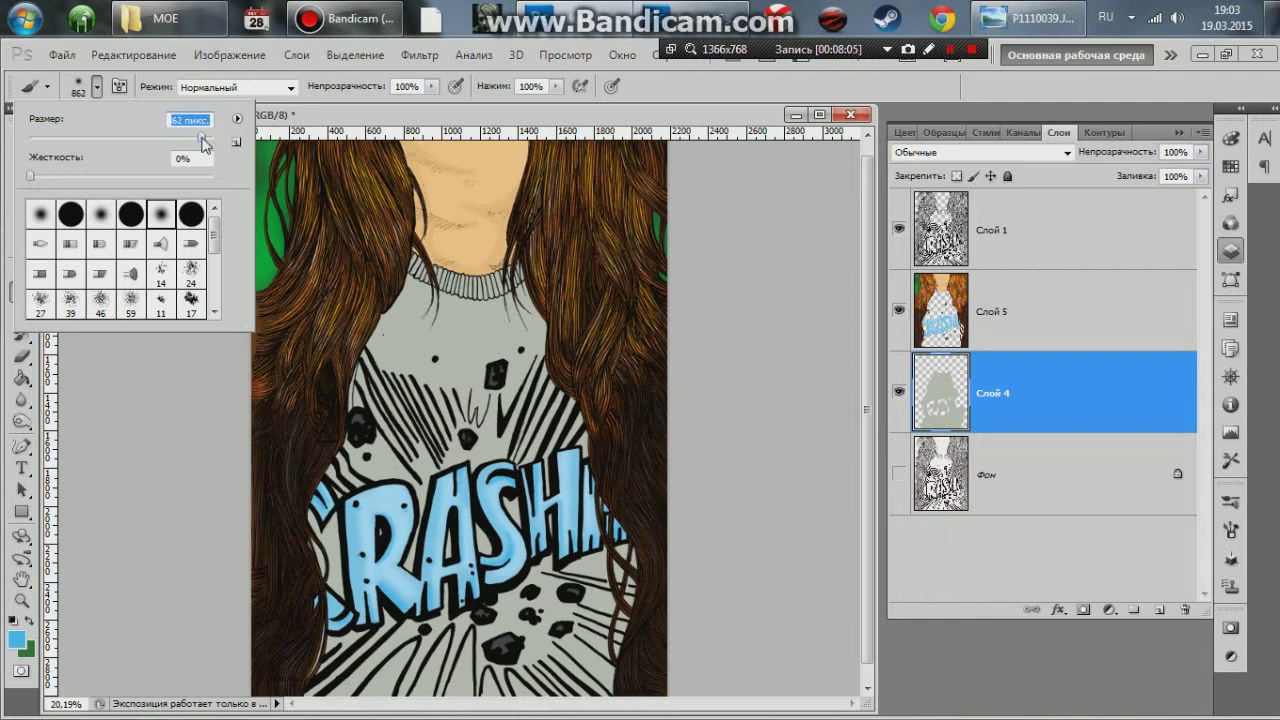
{"action": "left_click", "coordinate": [1230, 166]}
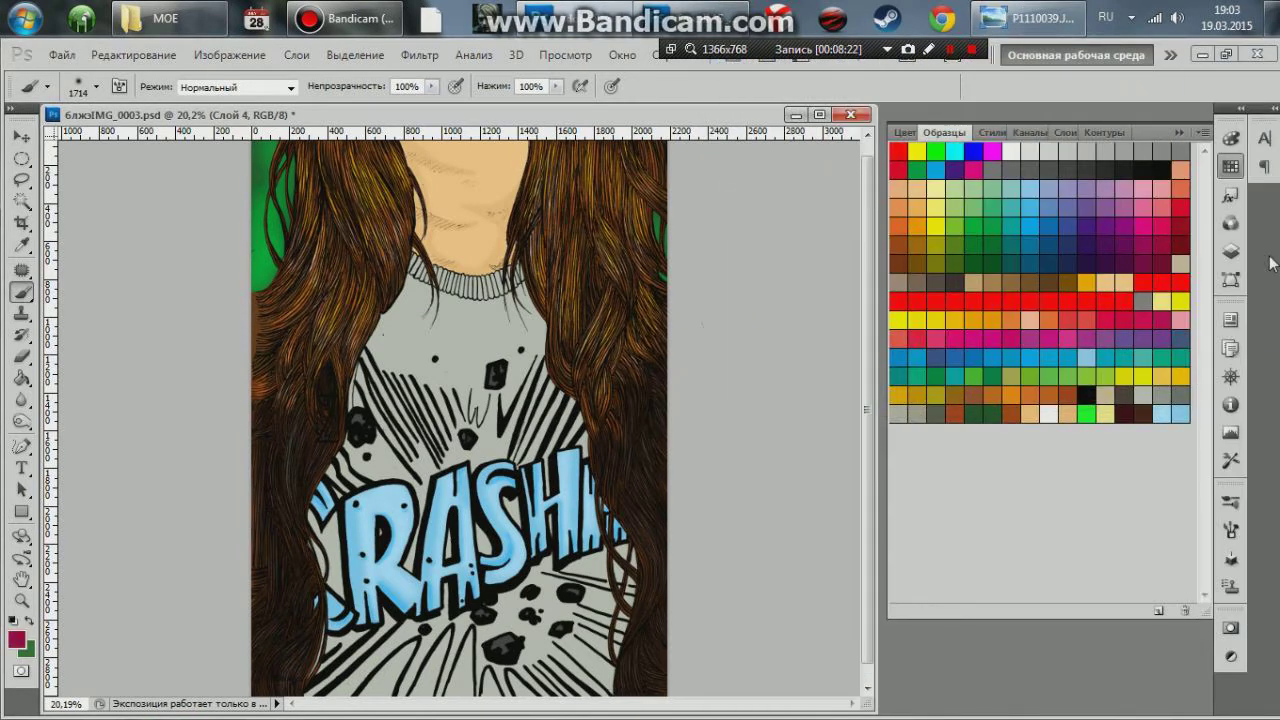
{"action": "left_click", "coordinate": [1230, 251]}
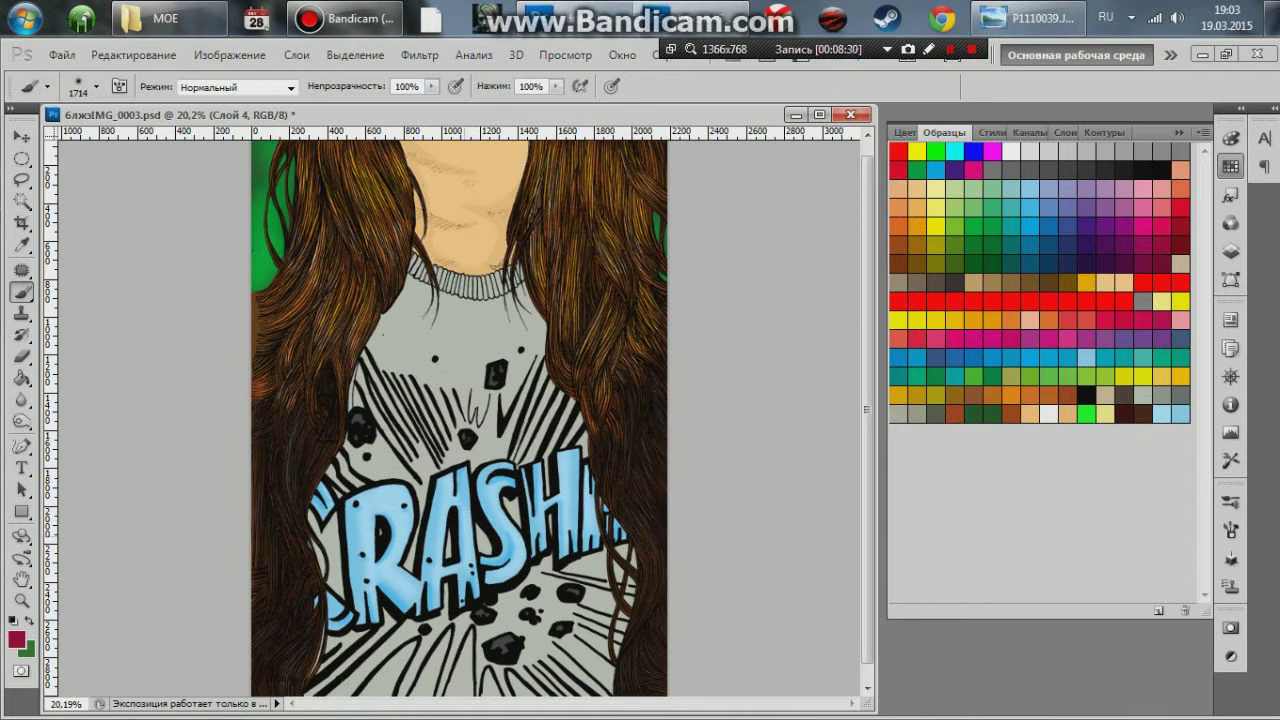
{"action": "left_click_drag", "start_coordinate": [440, 560], "coordinate": [512, 436]}
{"action": "key", "text": "ctrl+z"}
Step: Dab a soft bright-red glow around the CRASH lettering
{"action": "left_click", "coordinate": [1183, 284]}
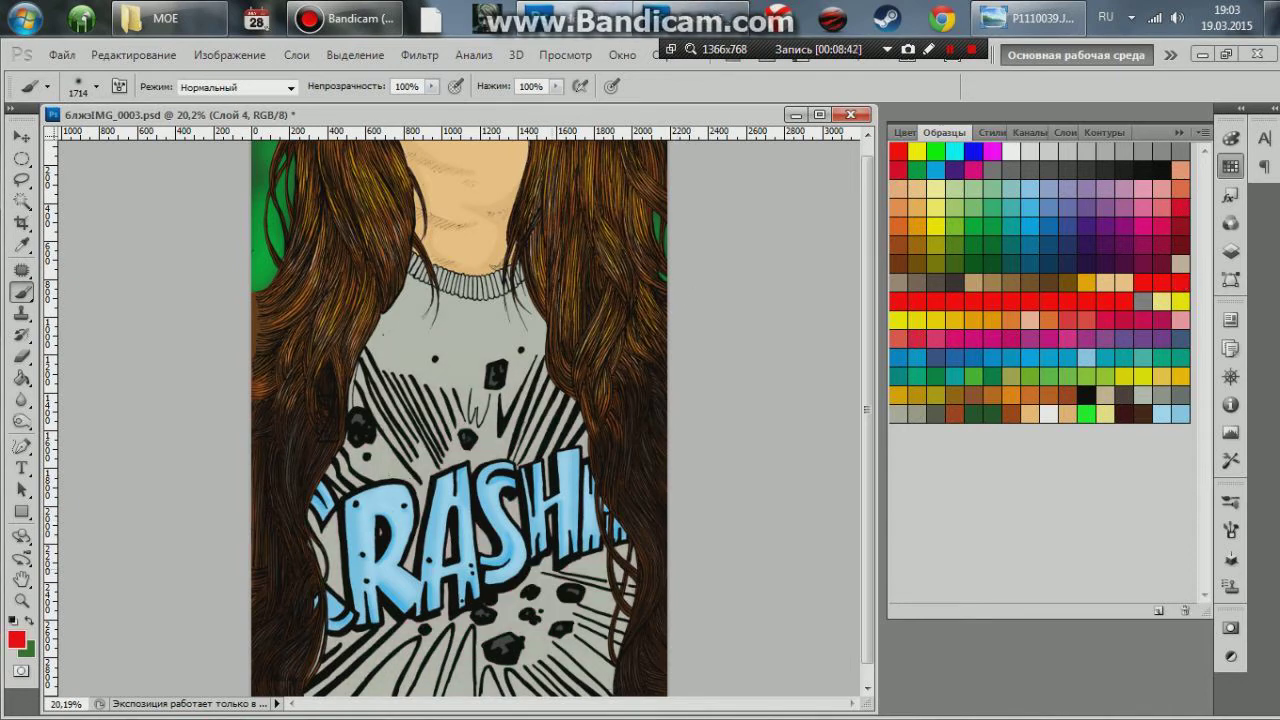
{"action": "left_click", "coordinate": [97, 88]}
{"action": "key", "text": "Return"}
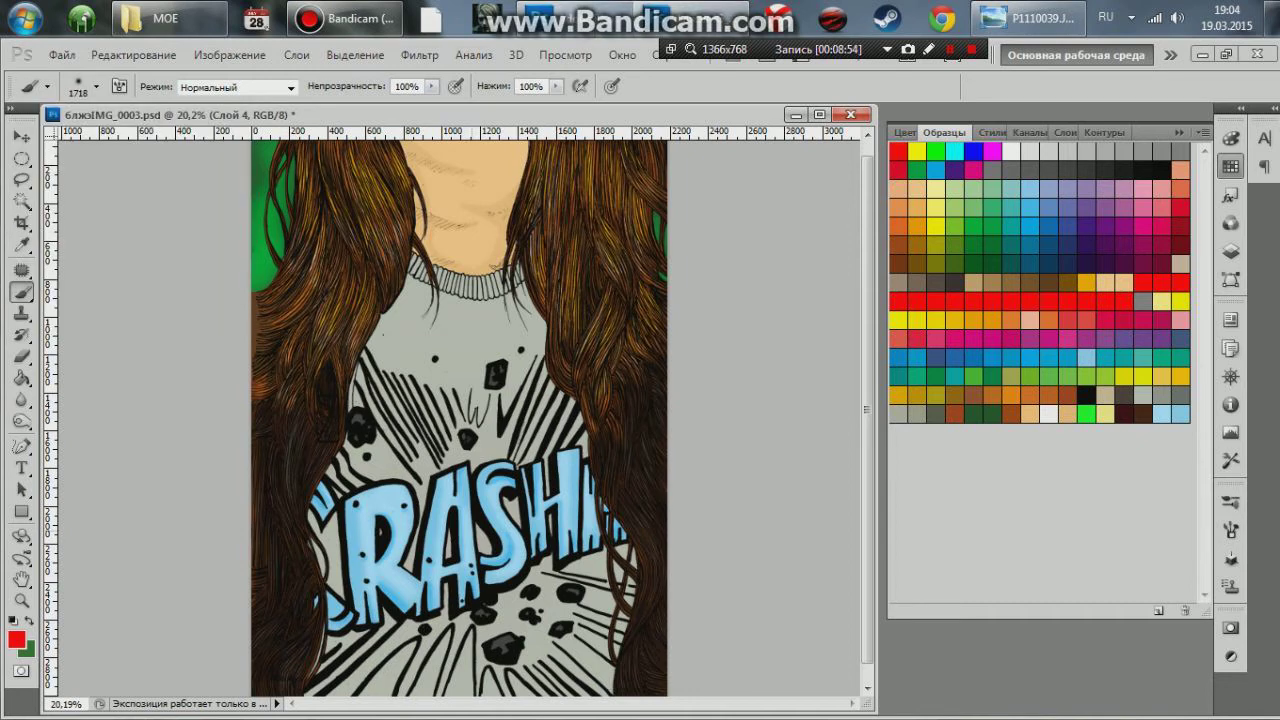
{"action": "left_click", "coordinate": [480, 510]}
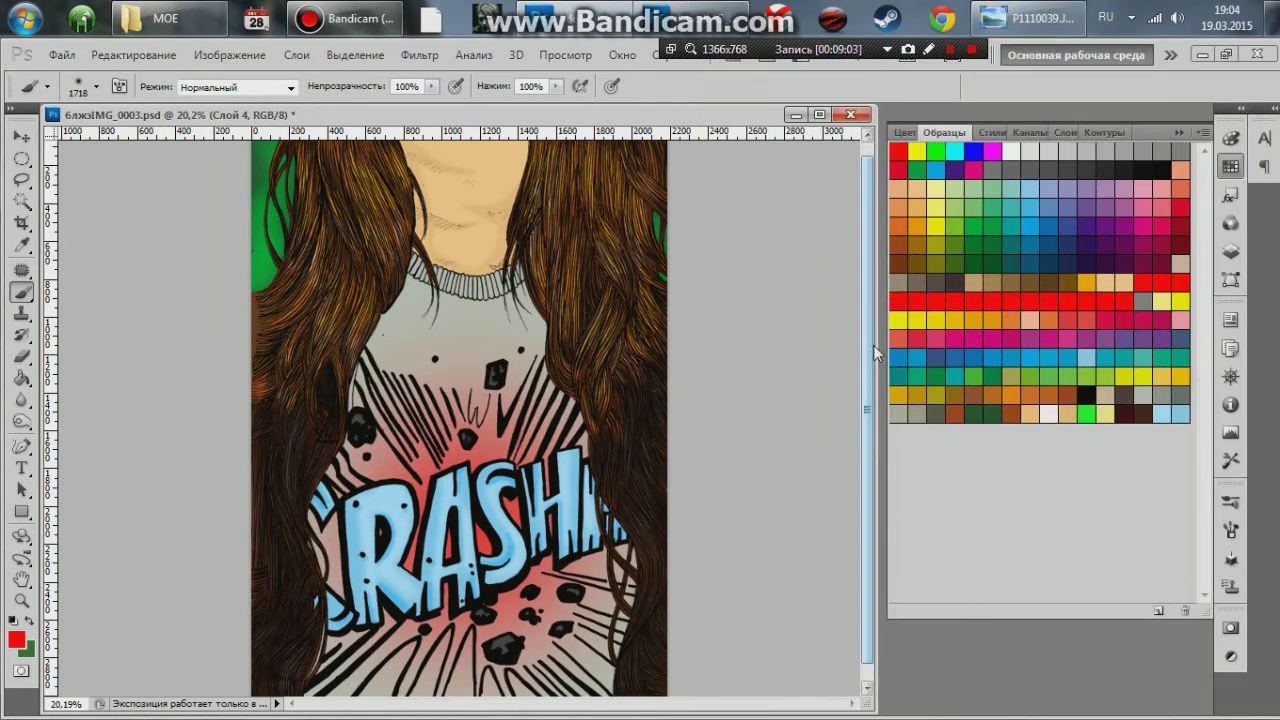
Step: Pick gold as the paint colour and enlarge the brush to about 2186 px
{"action": "left_click_drag", "start_coordinate": [873, 345], "coordinate": [871, 378]}
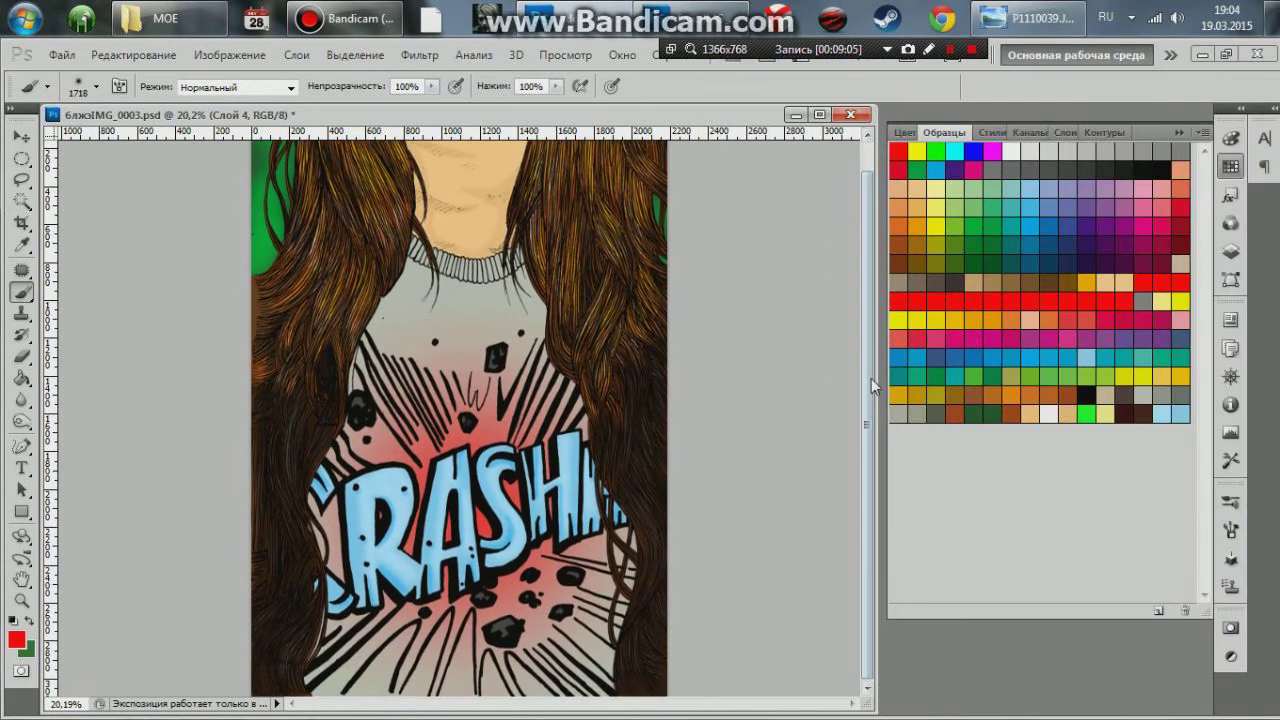
{"action": "left_click", "coordinate": [973, 320]}
{"action": "mouse_move", "coordinate": [186, 116]}
{"action": "left_mouse_down"}
{"action": "mouse_move", "coordinate": [134, 118]}
{"action": "mouse_move", "coordinate": [214, 140]}
{"action": "left_mouse_up"}
{"action": "left_click", "coordinate": [96, 86]}
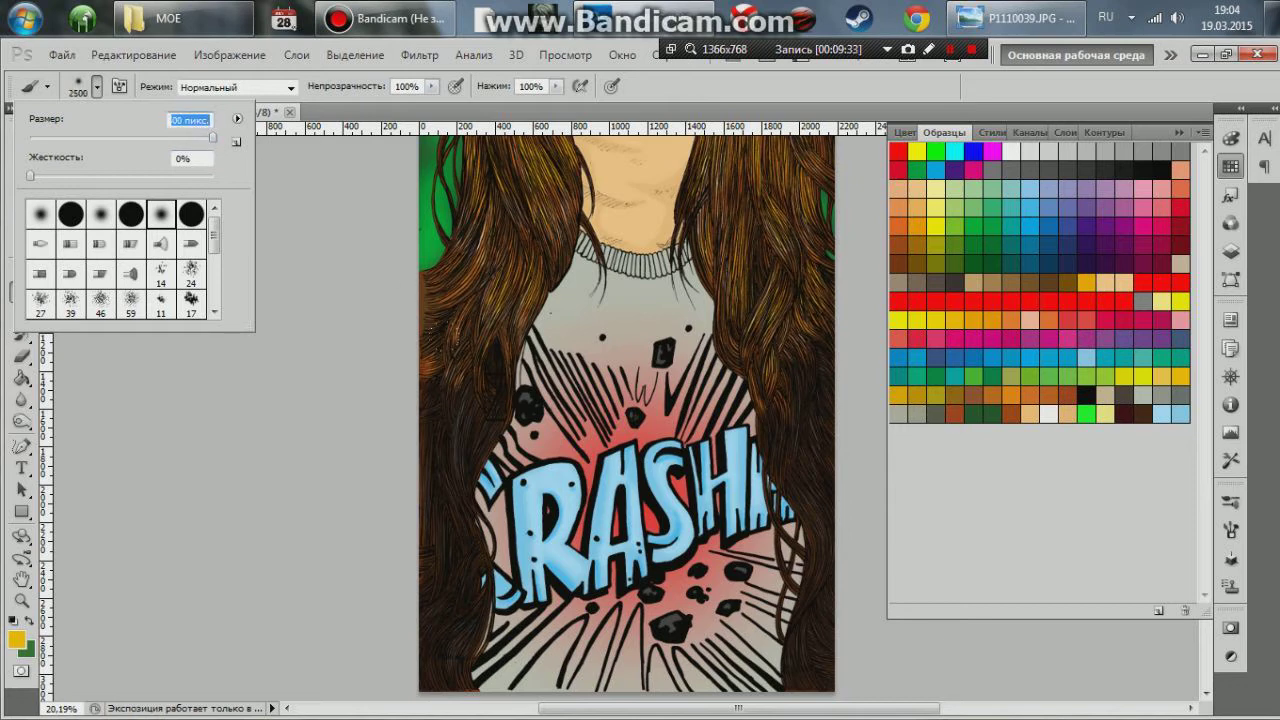
Step: Dab gold over the glow behind CRASH to turn it orange
{"action": "key", "text": "Return"}
{"action": "left_click", "coordinate": [630, 490]}
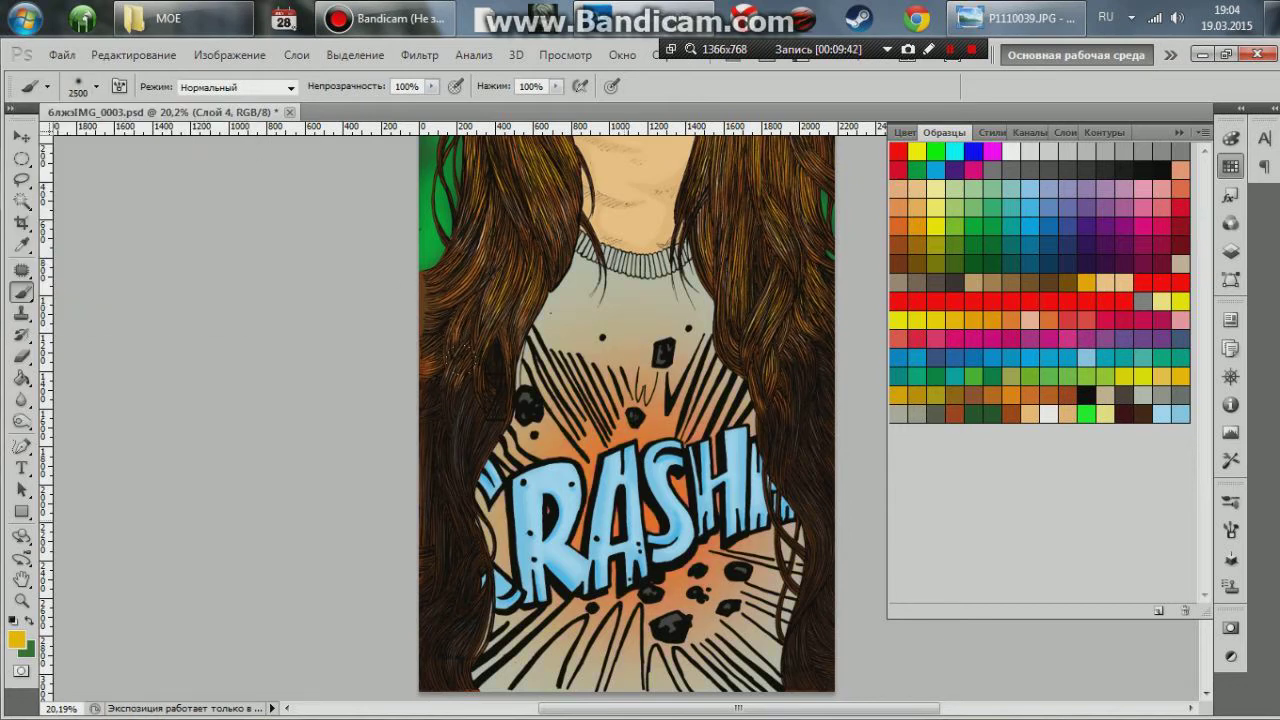
{"action": "left_click", "coordinate": [625, 465]}
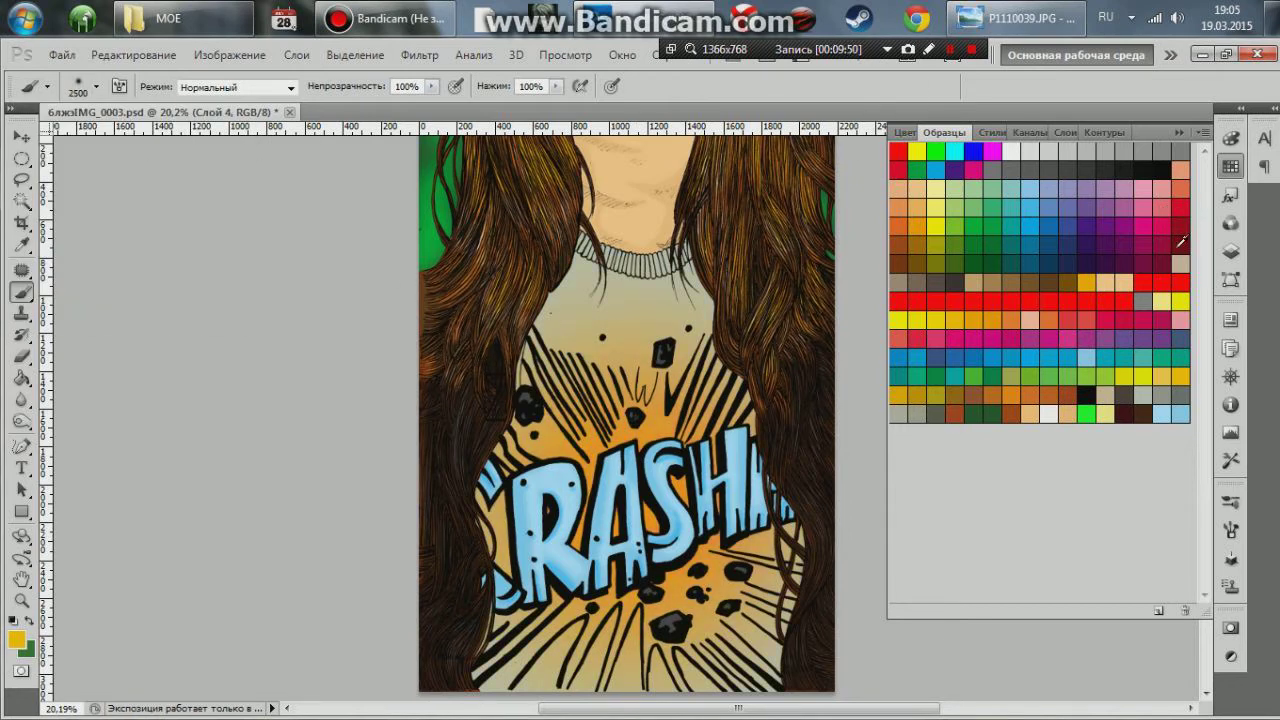
{"action": "left_click", "coordinate": [1178, 245]}
{"action": "left_click", "coordinate": [96, 86]}
{"action": "left_click", "coordinate": [1015, 18]}
Step: Dab orange over the glow with a 2028 px brush
{"action": "left_click", "coordinate": [906, 221]}
{"action": "left_click", "coordinate": [96, 86]}
{"action": "left_click_drag", "start_coordinate": [212, 140], "coordinate": [210, 137]}
{"action": "key", "text": "Return"}
{"action": "left_click", "coordinate": [600, 440]}
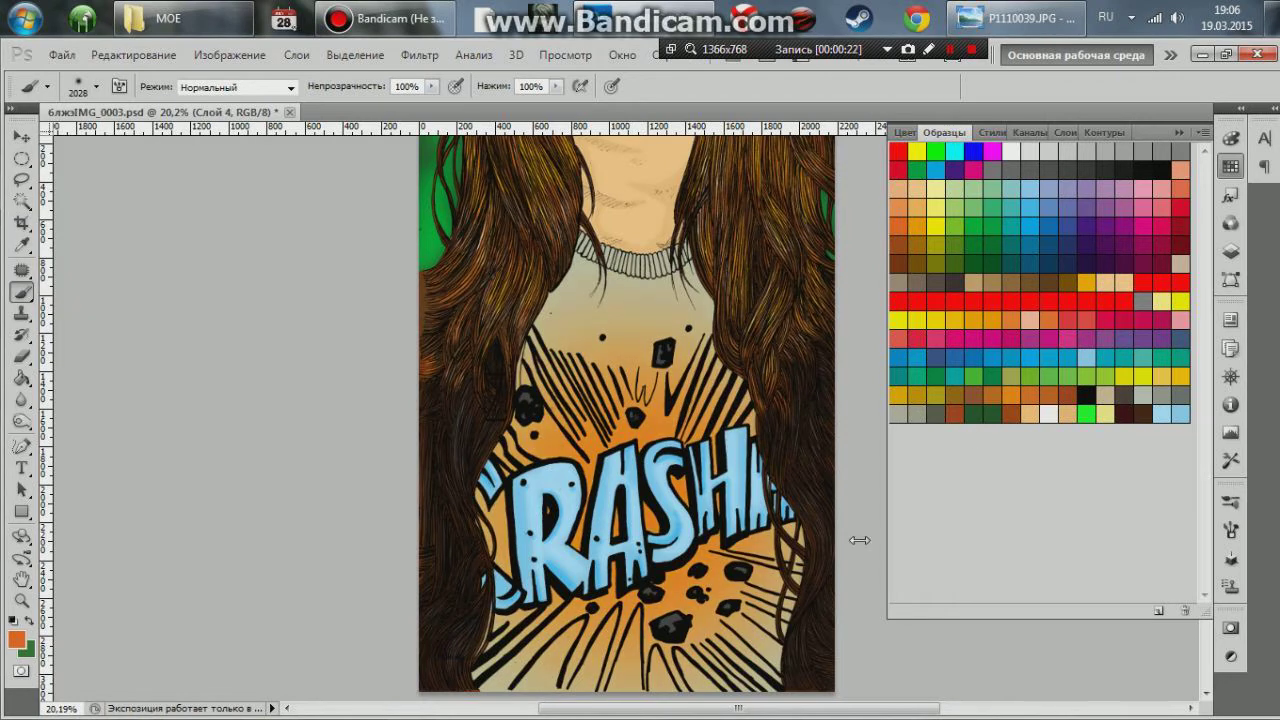
Step: Paint a red centre with a 1714 px brush and open the reference photo
{"action": "left_click", "coordinate": [1153, 284]}
{"action": "left_click", "coordinate": [96, 86]}
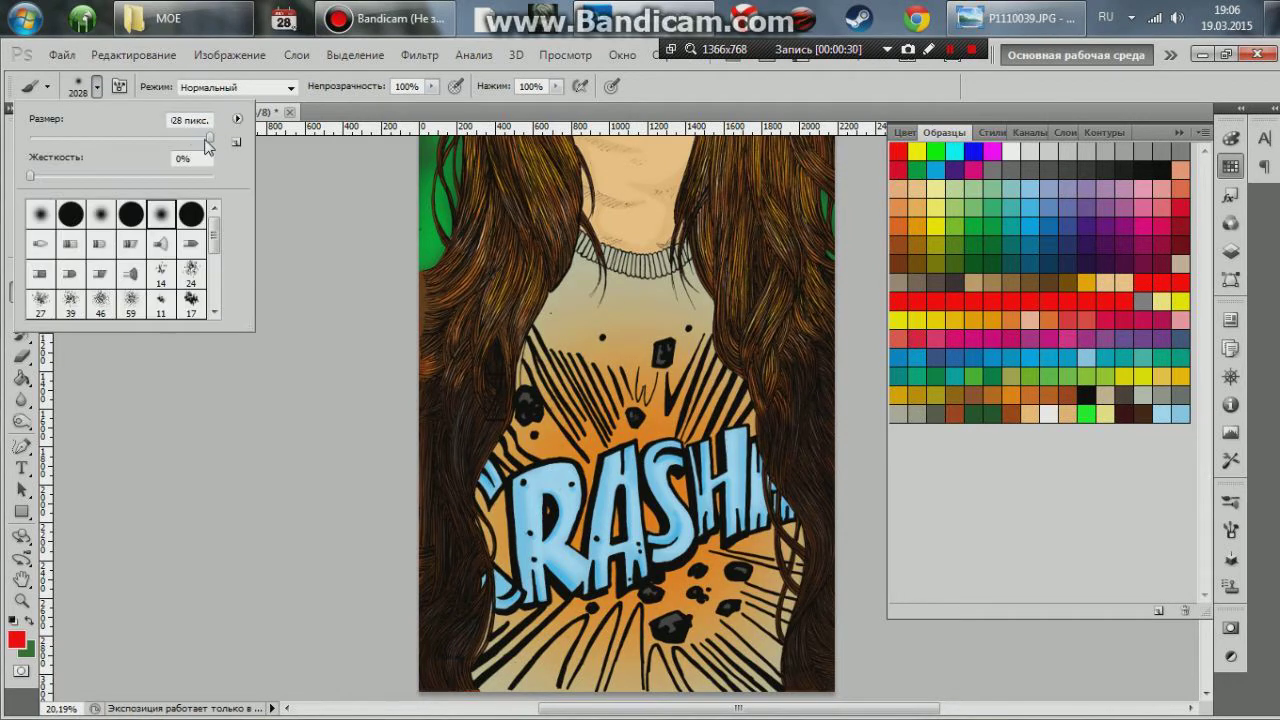
{"action": "left_click_drag", "start_coordinate": [212, 142], "coordinate": [204, 142]}
{"action": "key", "text": "Return"}
{"action": "left_click", "coordinate": [615, 465]}
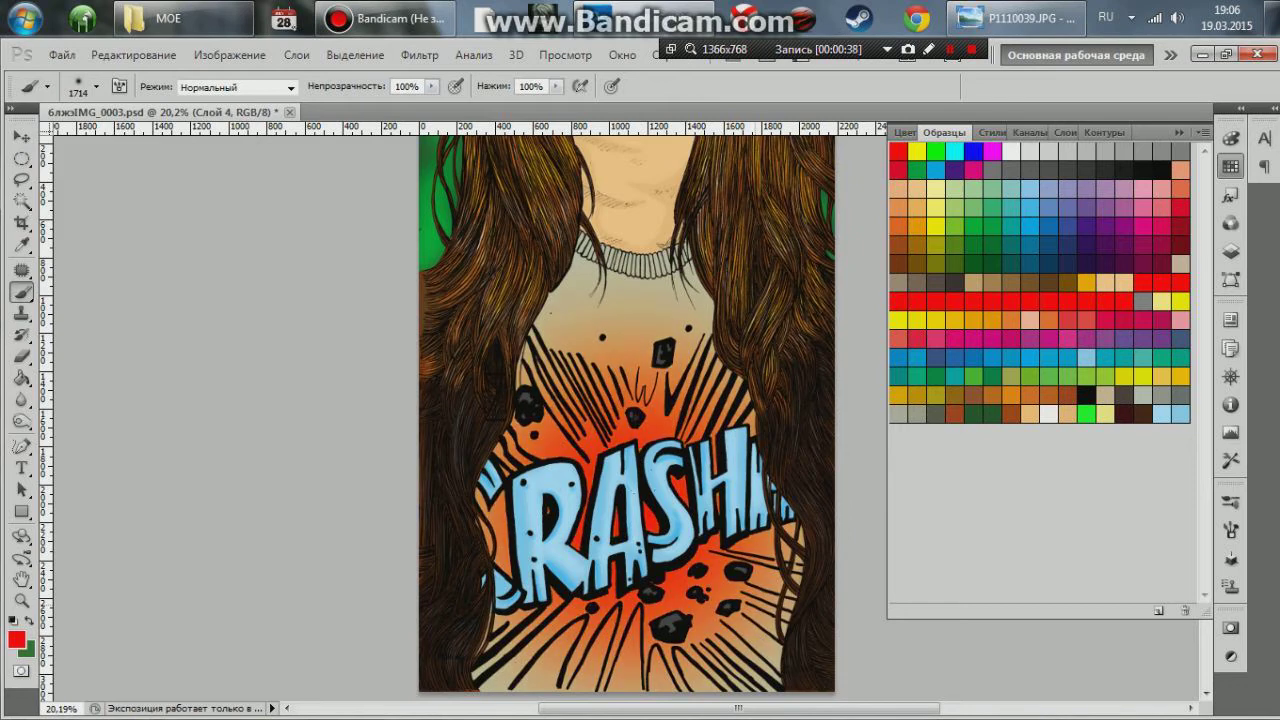
{"action": "left_click", "coordinate": [1020, 18]}
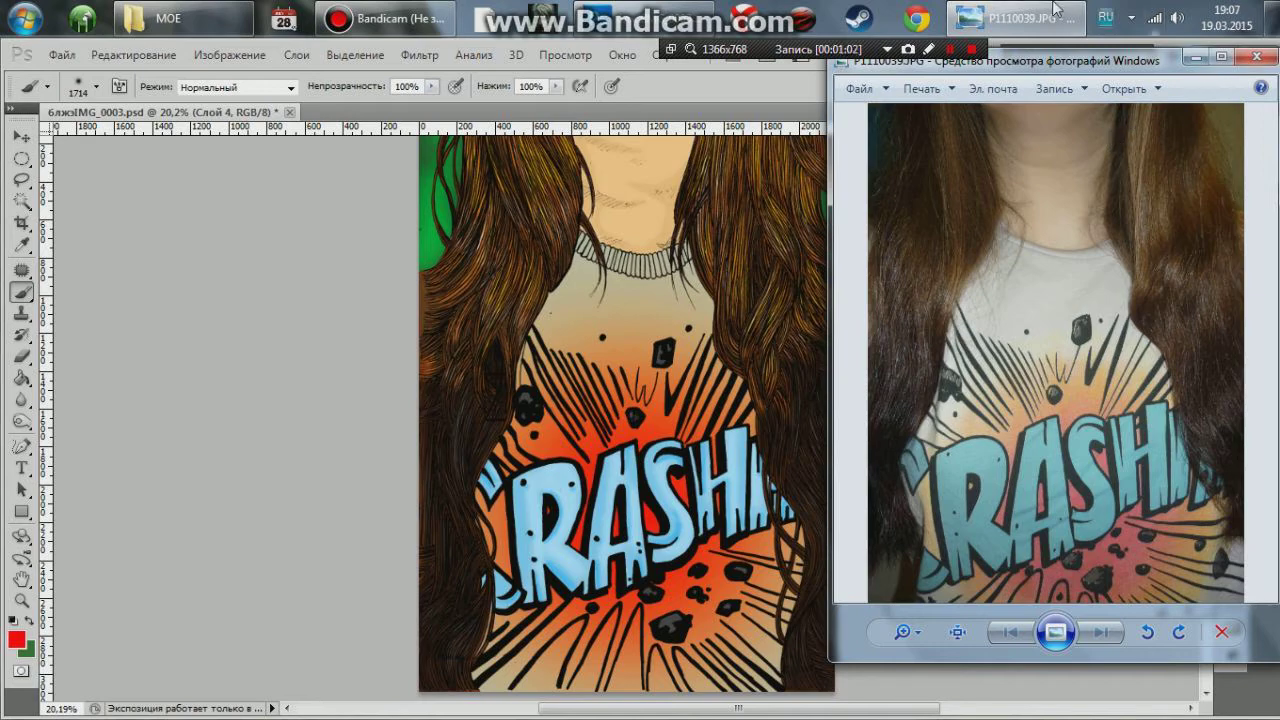
Step: Show the layers, check the glow layer by toggling Слой 5, and float the document window
{"action": "left_click", "coordinate": [1058, 12]}
{"action": "left_click", "coordinate": [1230, 250]}
{"action": "left_click", "coordinate": [899, 311]}
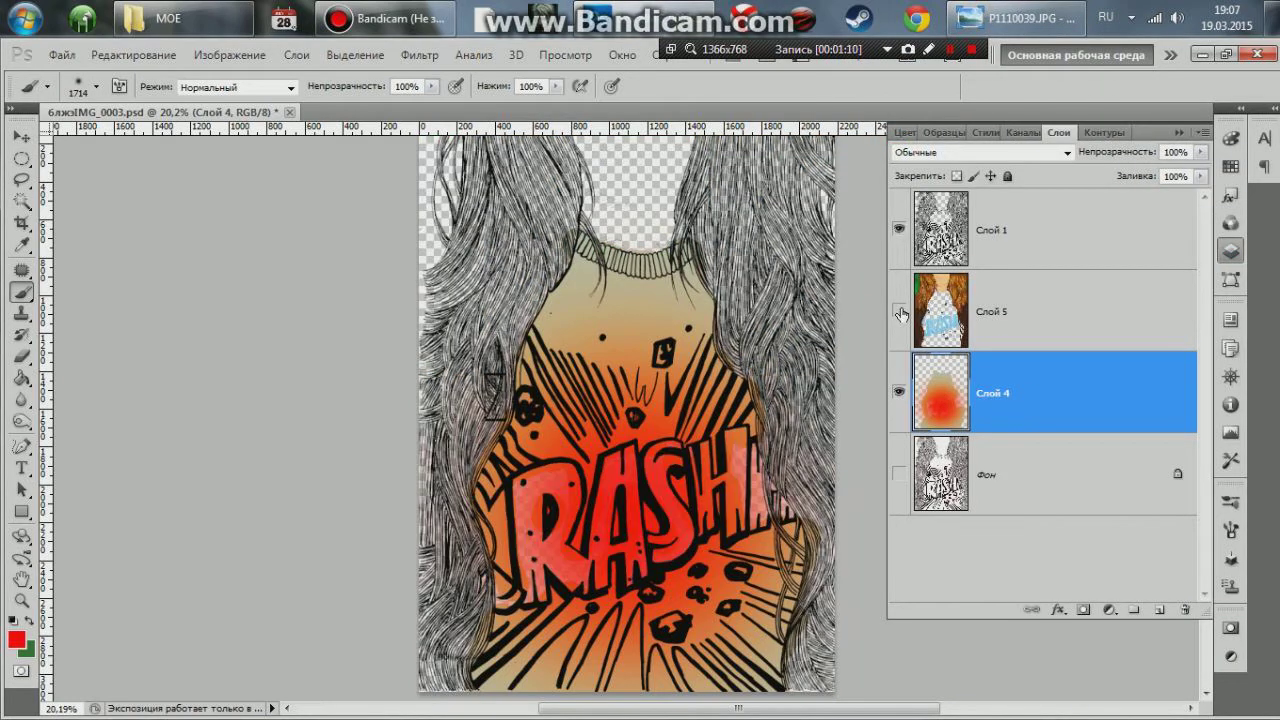
{"action": "left_click", "coordinate": [899, 392]}
{"action": "left_click", "coordinate": [899, 392]}
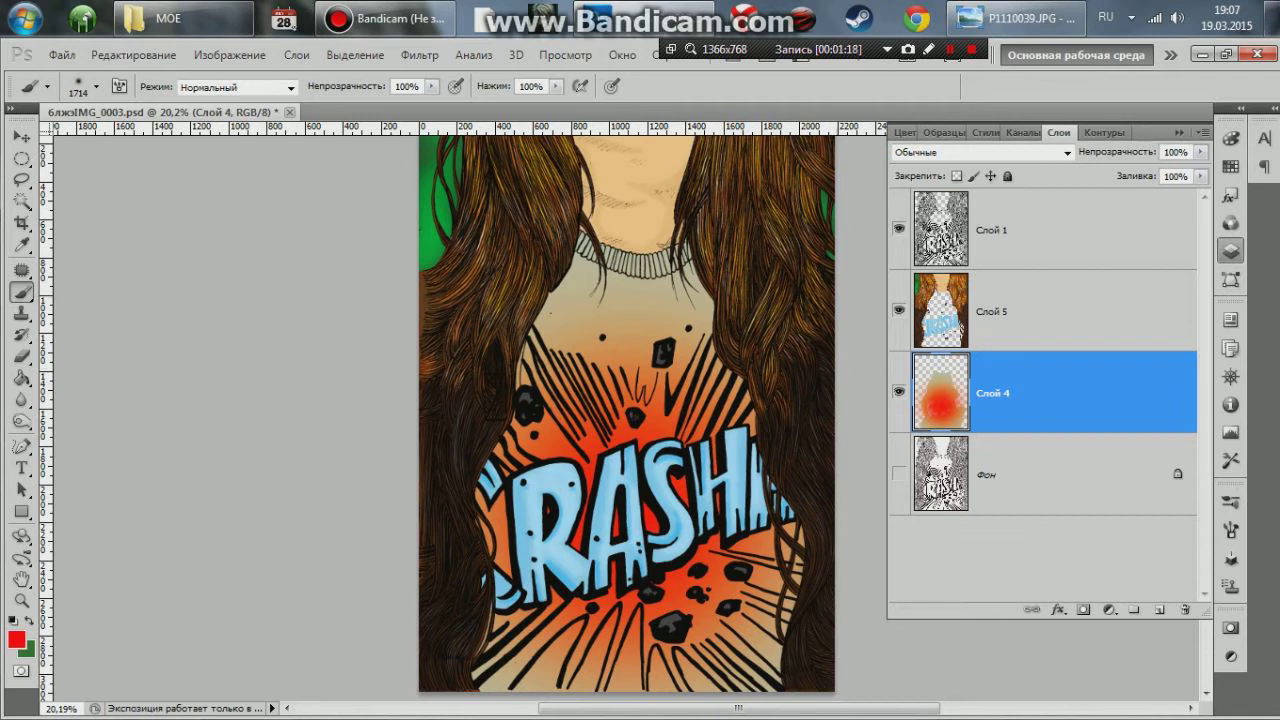
{"action": "left_click_drag", "start_coordinate": [175, 112], "coordinate": [180, 135]}
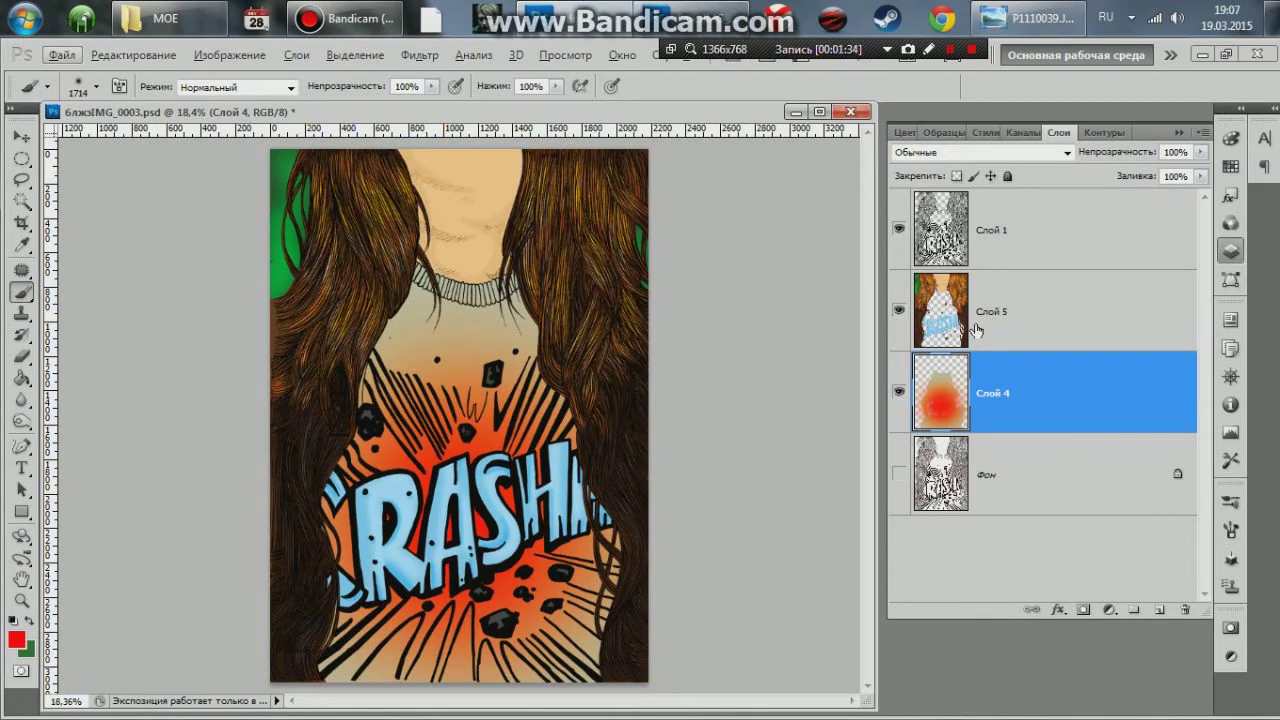
Step: Link Слой 4 with Слой 5 and merge them
{"action": "left_click", "coordinate": [1021, 328], "text": "ctrl"}
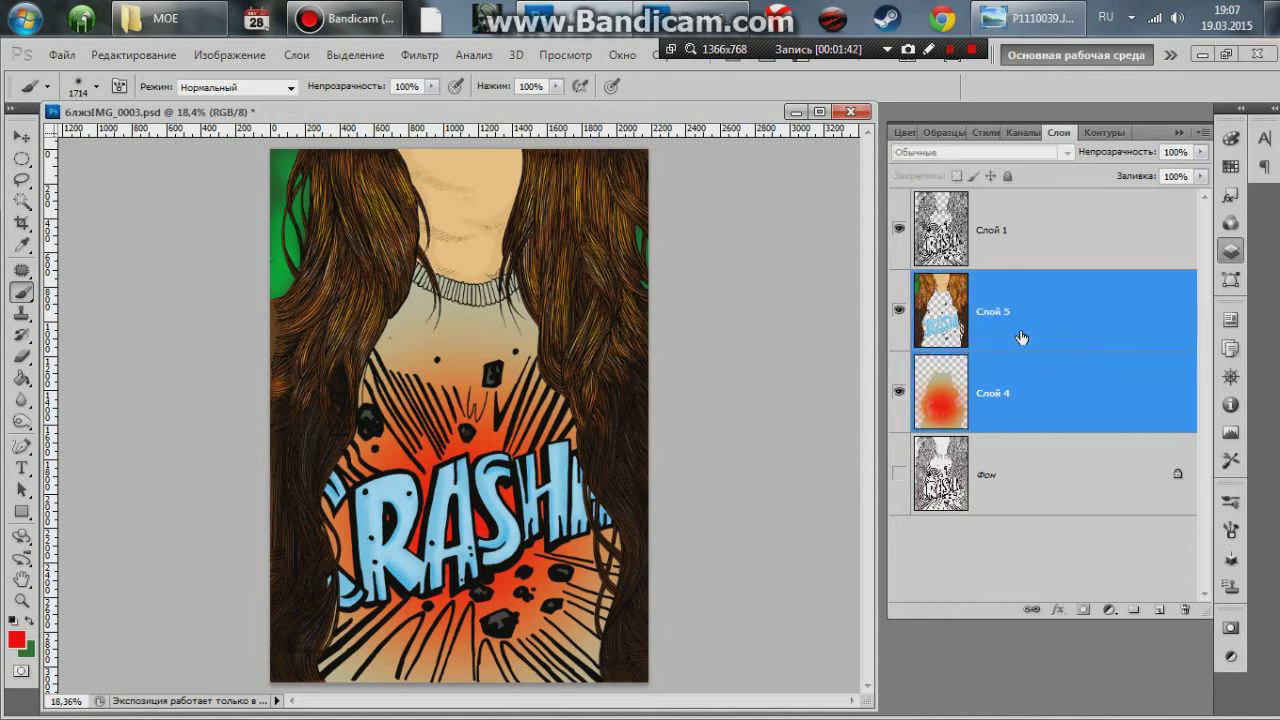
{"action": "left_click", "coordinate": [296, 54]}
{"action": "left_click", "coordinate": [415, 586]}
{"action": "left_click", "coordinate": [296, 54]}
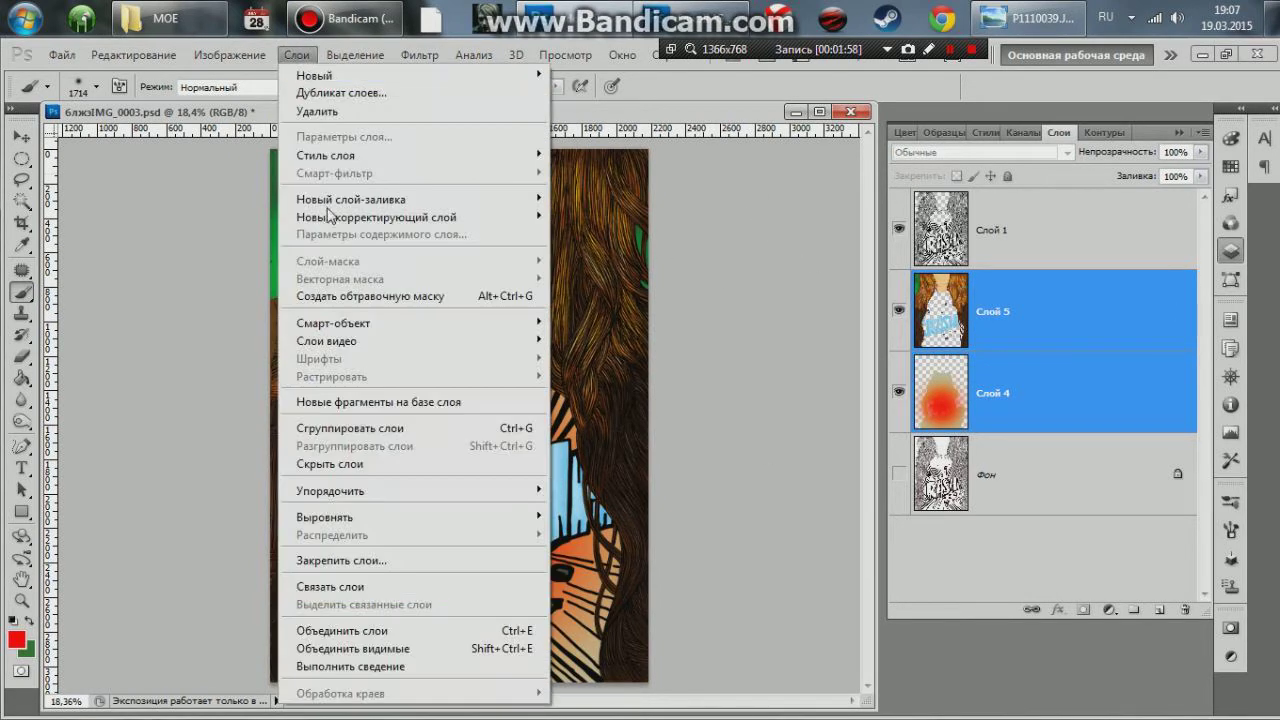
{"action": "left_click", "coordinate": [406, 632]}
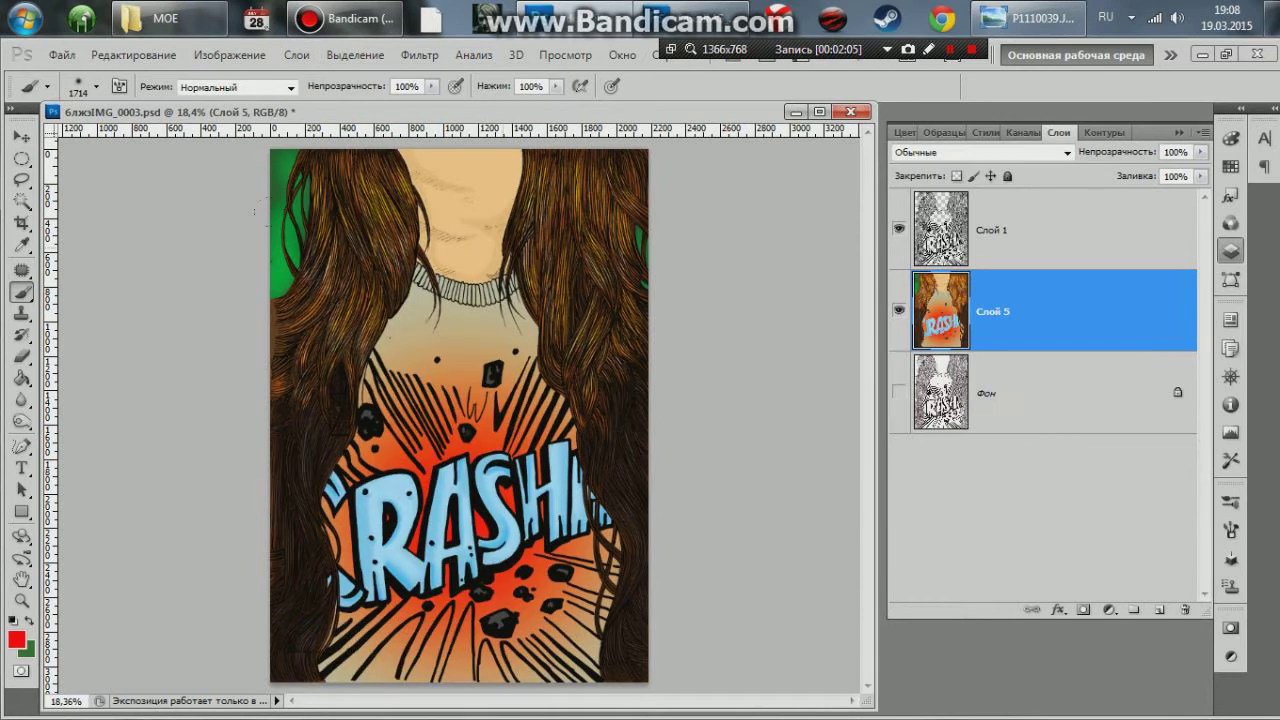
Step: Make Фон visible again and add a new empty Слой 6
{"action": "left_click", "coordinate": [898, 393]}
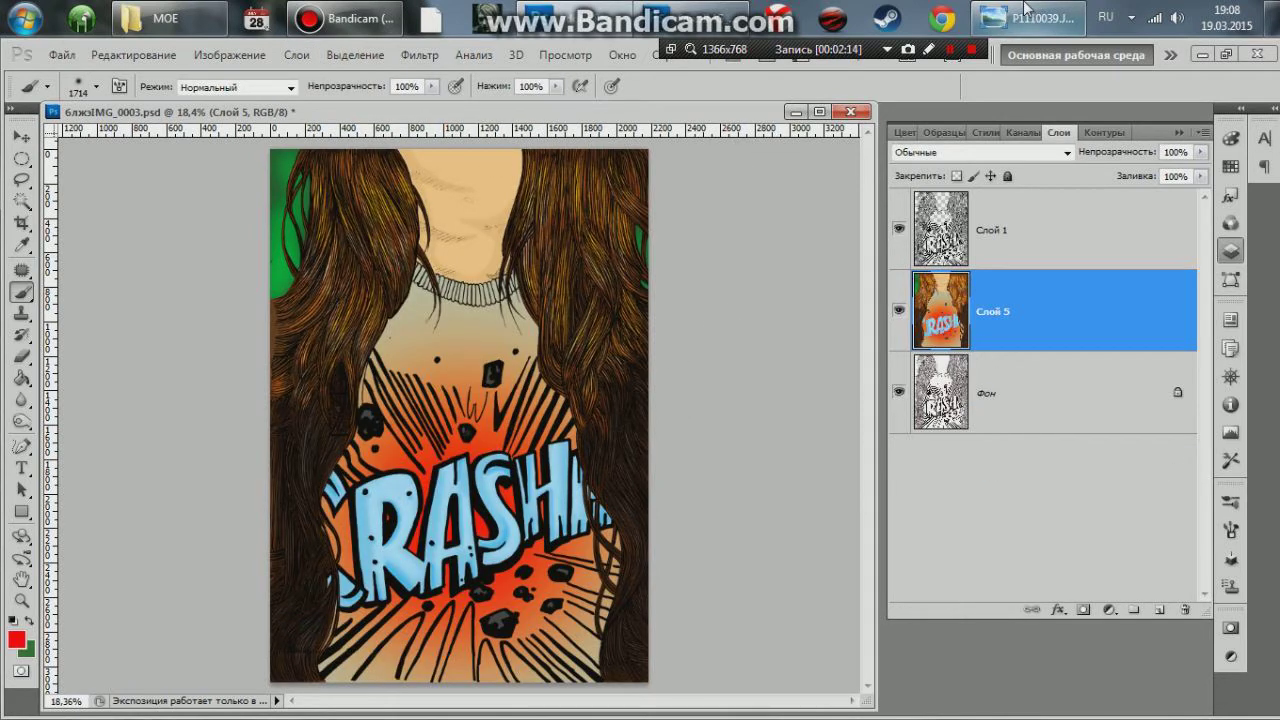
{"action": "left_click", "coordinate": [1030, 17]}
{"action": "left_click_drag", "start_coordinate": [824, 666], "coordinate": [964, 330]}
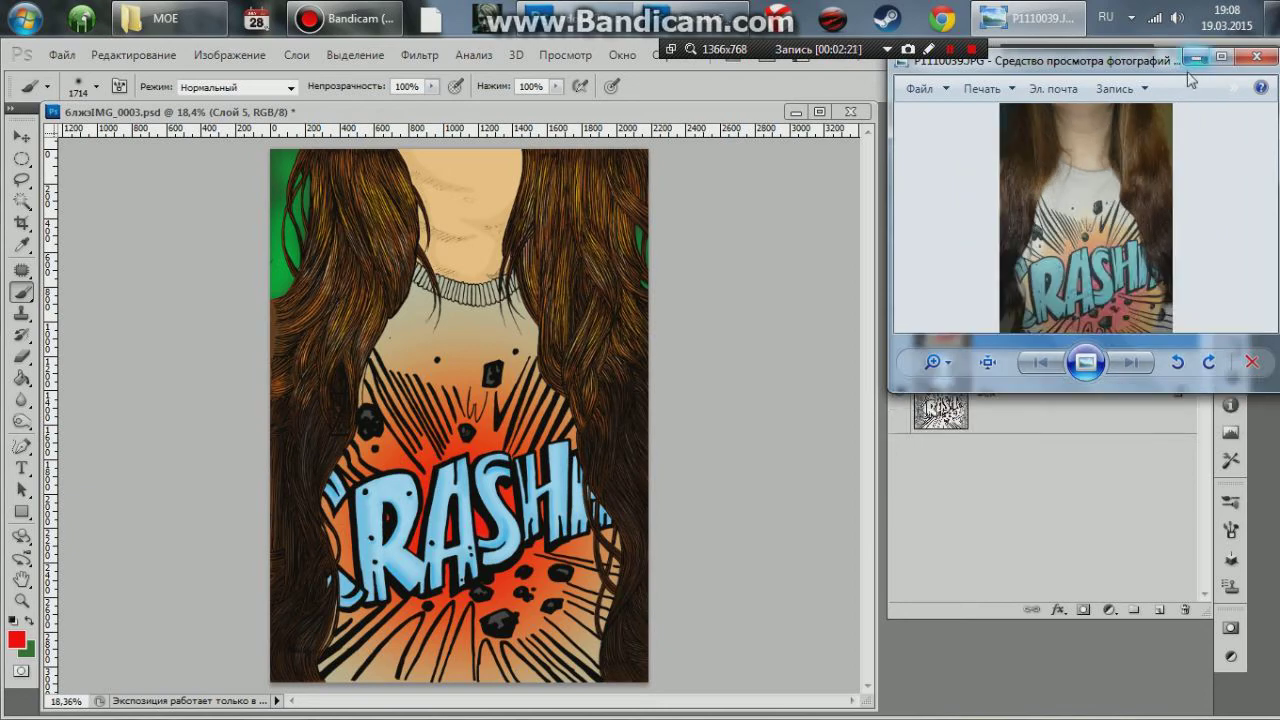
{"action": "left_click", "coordinate": [1194, 57]}
{"action": "key", "text": "ctrl+shift+n"}
Step: Place the scan stamp file and scale it small onto the hair left of CRASH
{"action": "key", "text": "Return"}
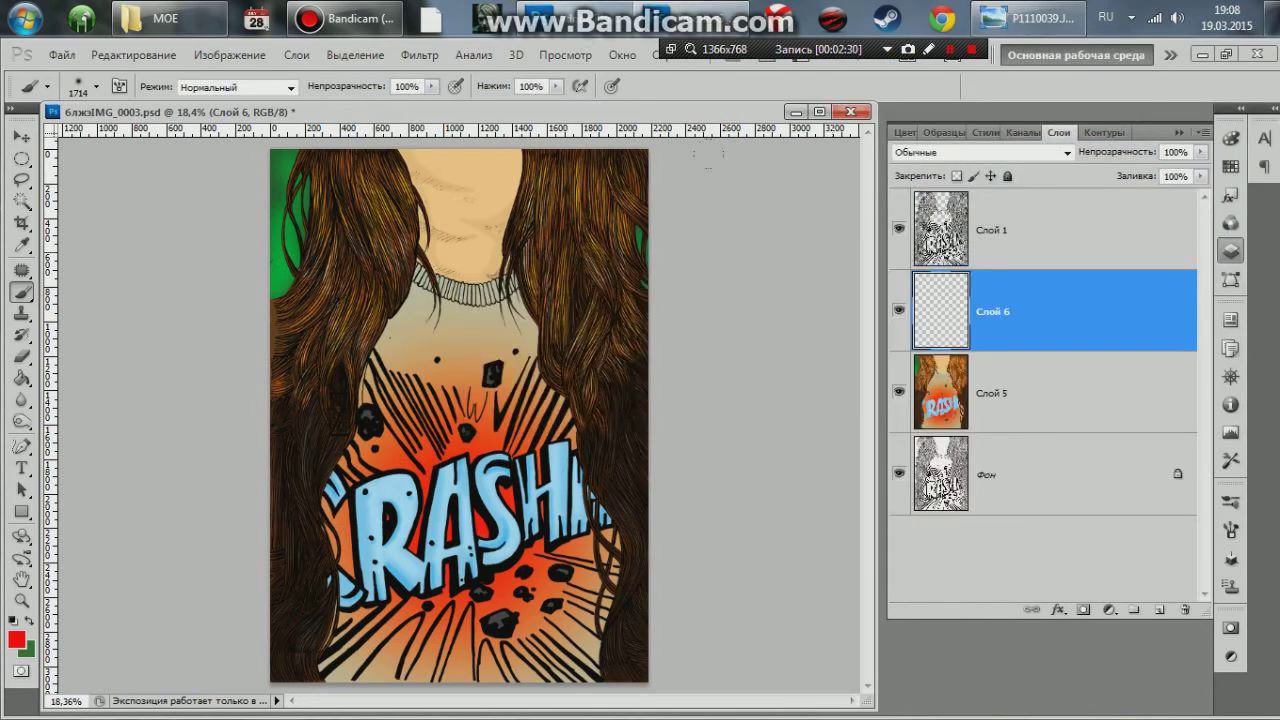
{"action": "left_click", "coordinate": [61, 54]}
{"action": "left_click", "coordinate": [111, 427]}
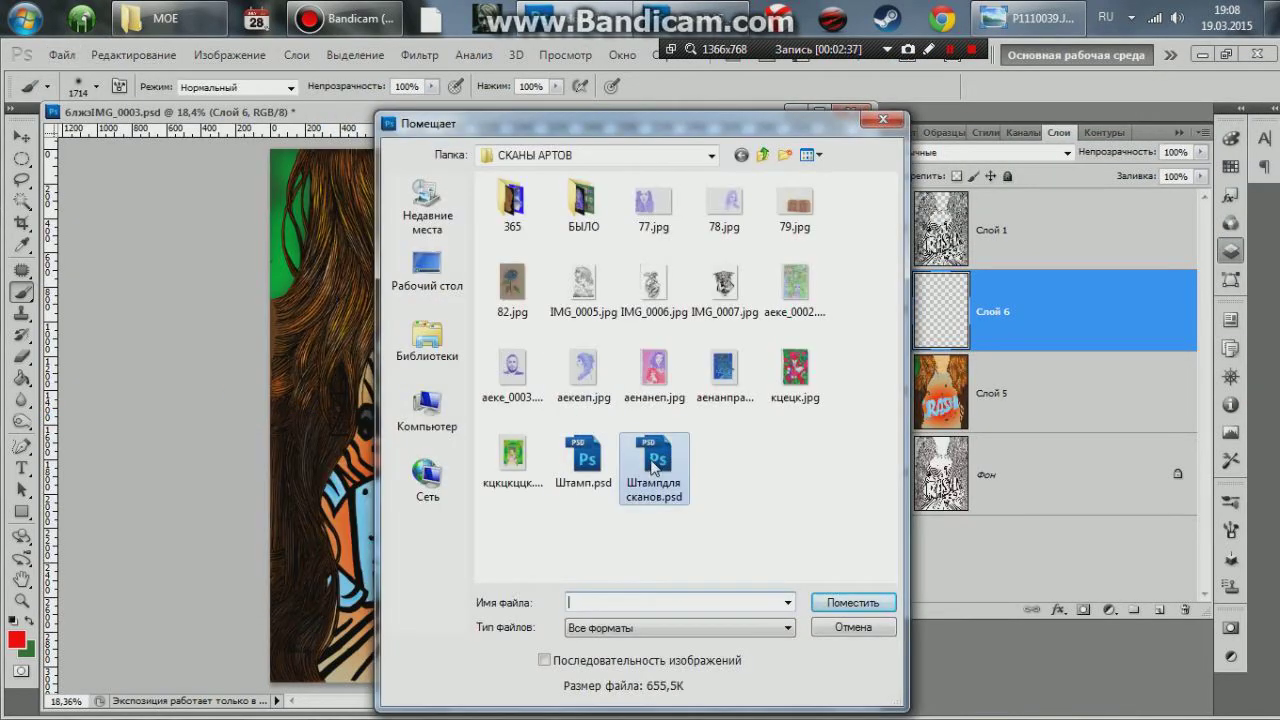
{"action": "double_click", "coordinate": [652, 462]}
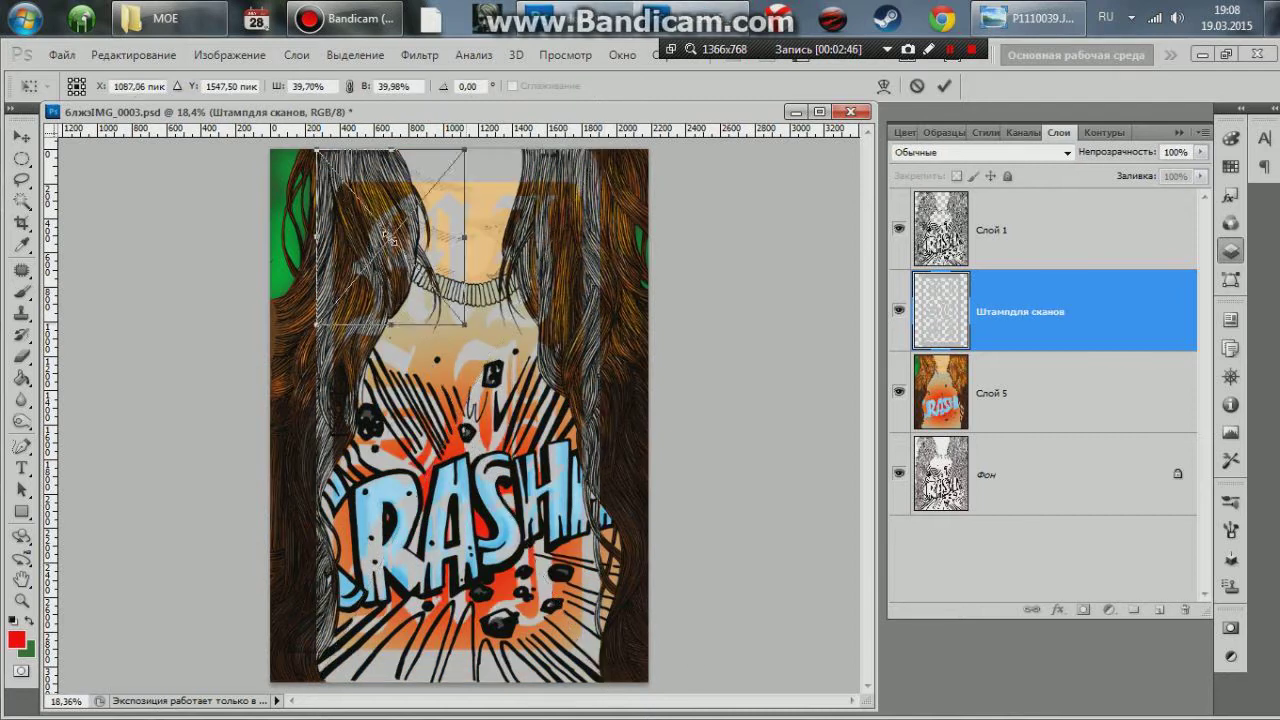
{"action": "left_click_drag", "start_coordinate": [601, 681], "coordinate": [368, 230]}
{"action": "mouse_move", "coordinate": [344, 185]}
{"action": "left_mouse_down"}
{"action": "mouse_move", "coordinate": [310, 410]}
{"action": "mouse_move", "coordinate": [316, 603]}
{"action": "left_mouse_up"}
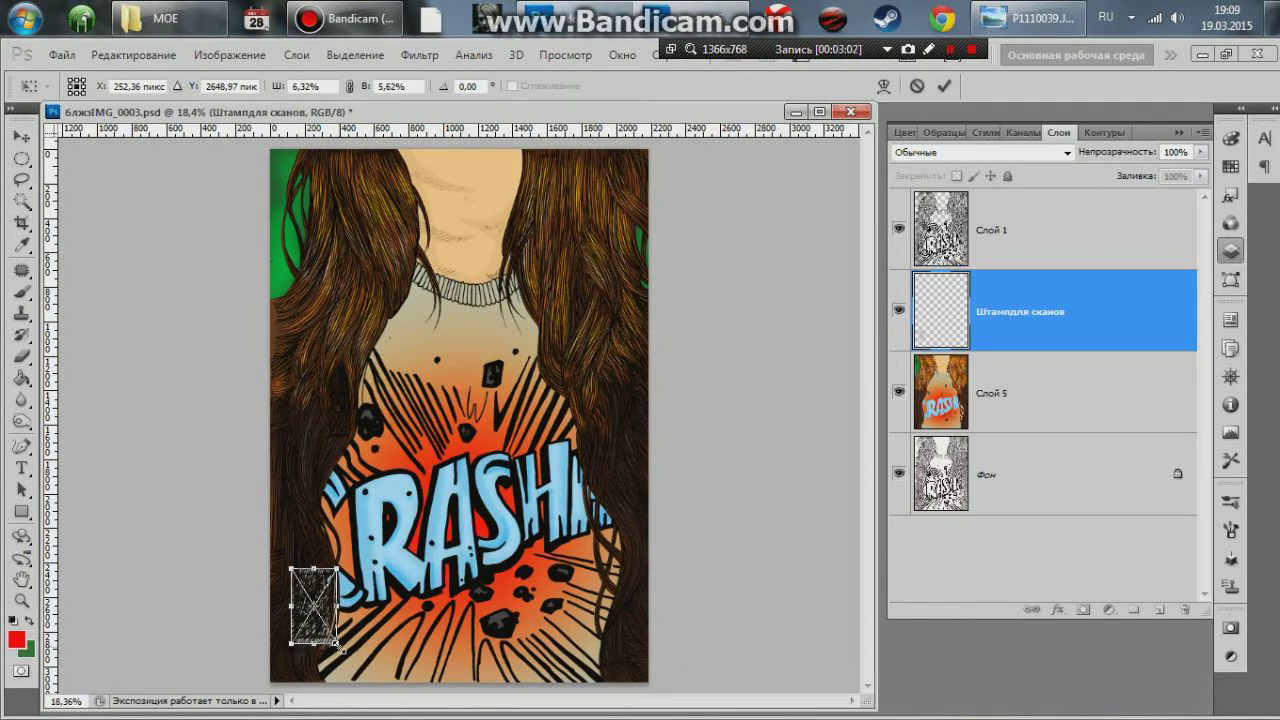
{"action": "mouse_move", "coordinate": [336, 646]}
{"action": "left_mouse_down"}
{"action": "mouse_move", "coordinate": [320, 617]}
{"action": "mouse_move", "coordinate": [336, 406]}
{"action": "left_mouse_up"}
Step: Set the stamp layer to 48% opacity, commit the placement, and move it to the top
{"action": "left_click_drag", "start_coordinate": [1200, 152], "coordinate": [1157, 175]}
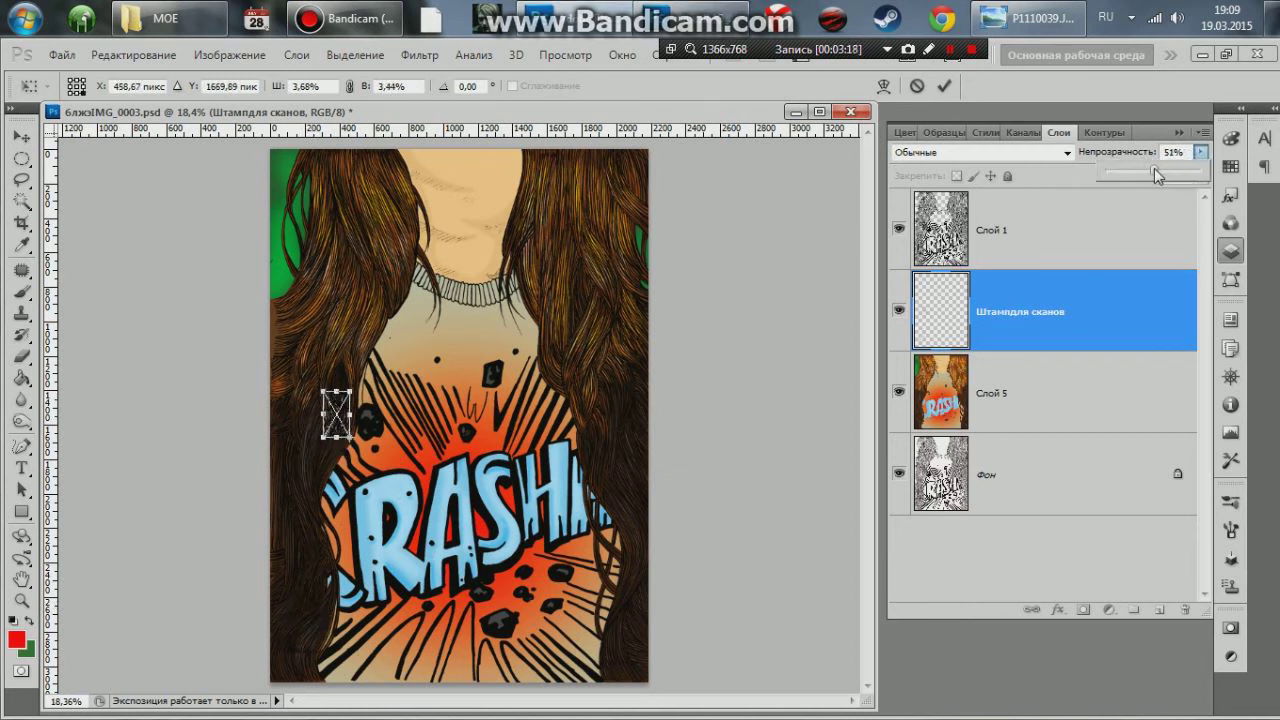
{"action": "left_click", "coordinate": [22, 293]}
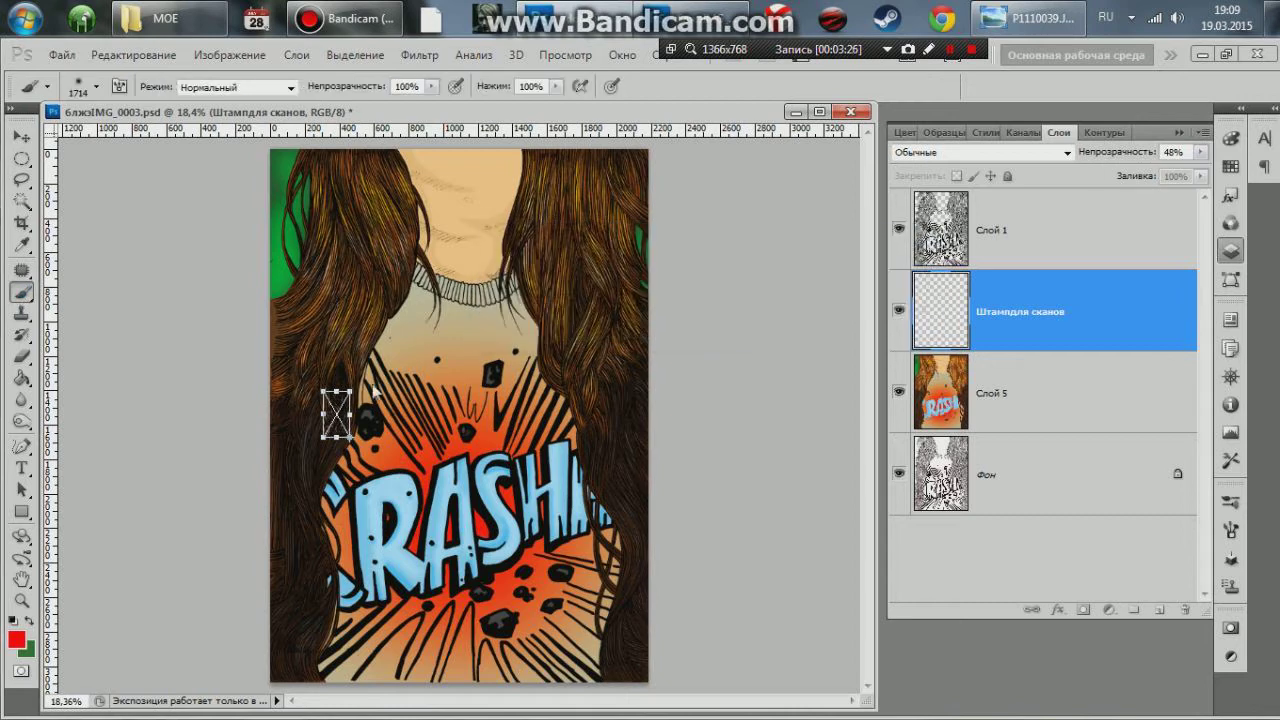
{"action": "left_click", "coordinate": [611, 322]}
{"action": "mouse_move", "coordinate": [1020, 311]}
{"action": "left_mouse_down"}
{"action": "mouse_move", "coordinate": [1075, 410]}
{"action": "mouse_move", "coordinate": [1063, 329]}
{"action": "mouse_move", "coordinate": [1020, 215]}
{"action": "left_mouse_up"}
Step: Set the brush size to 40
{"action": "left_click", "coordinate": [96, 86]}
{"action": "type", "text": "40"}
{"action": "key", "text": "Return"}
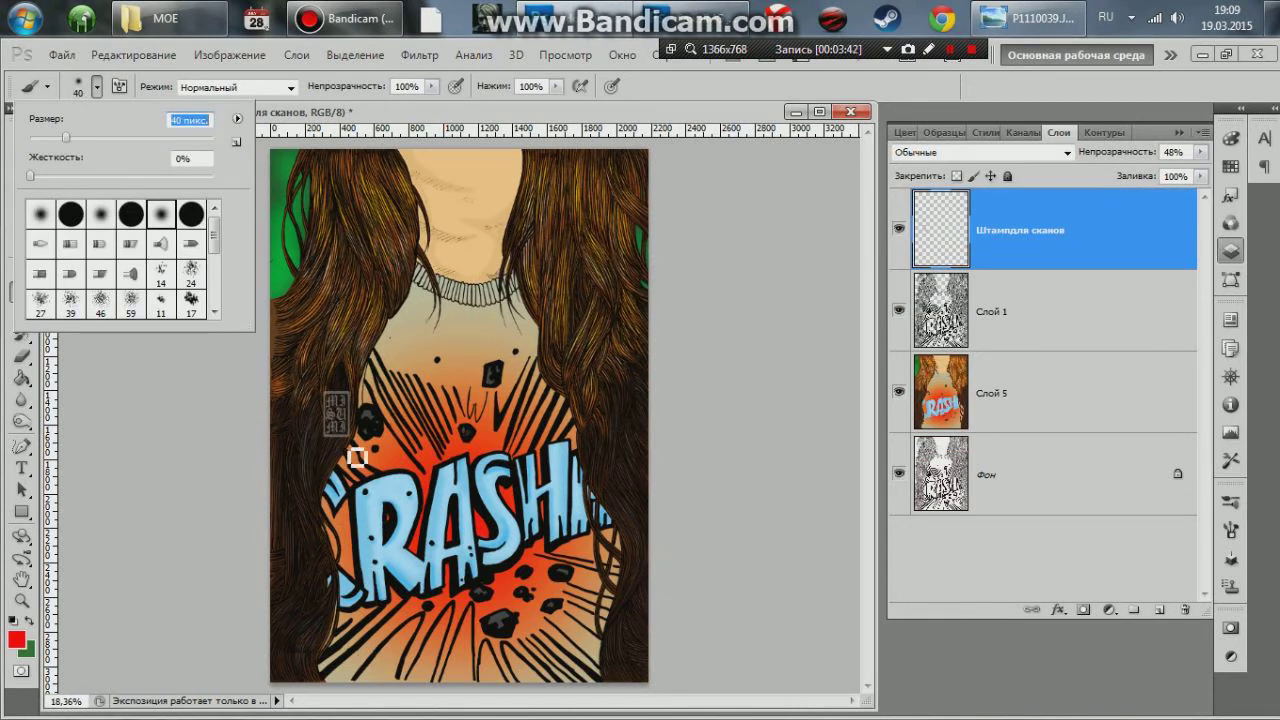
{"action": "left_click", "coordinate": [62, 55]}
Step: Save the drawing as the JPEG 'в цвете', accepting the default JPEG quality options
{"action": "left_click", "coordinate": [100, 342]}
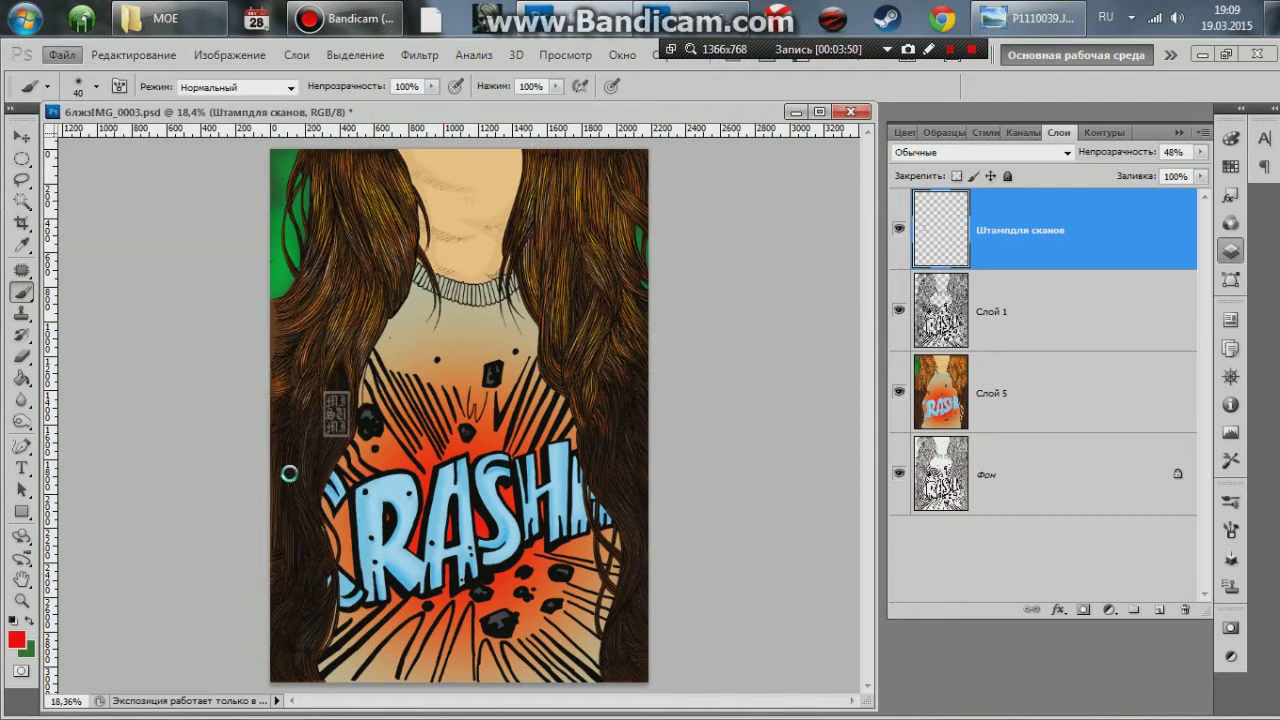
{"action": "type", "text": "в"}
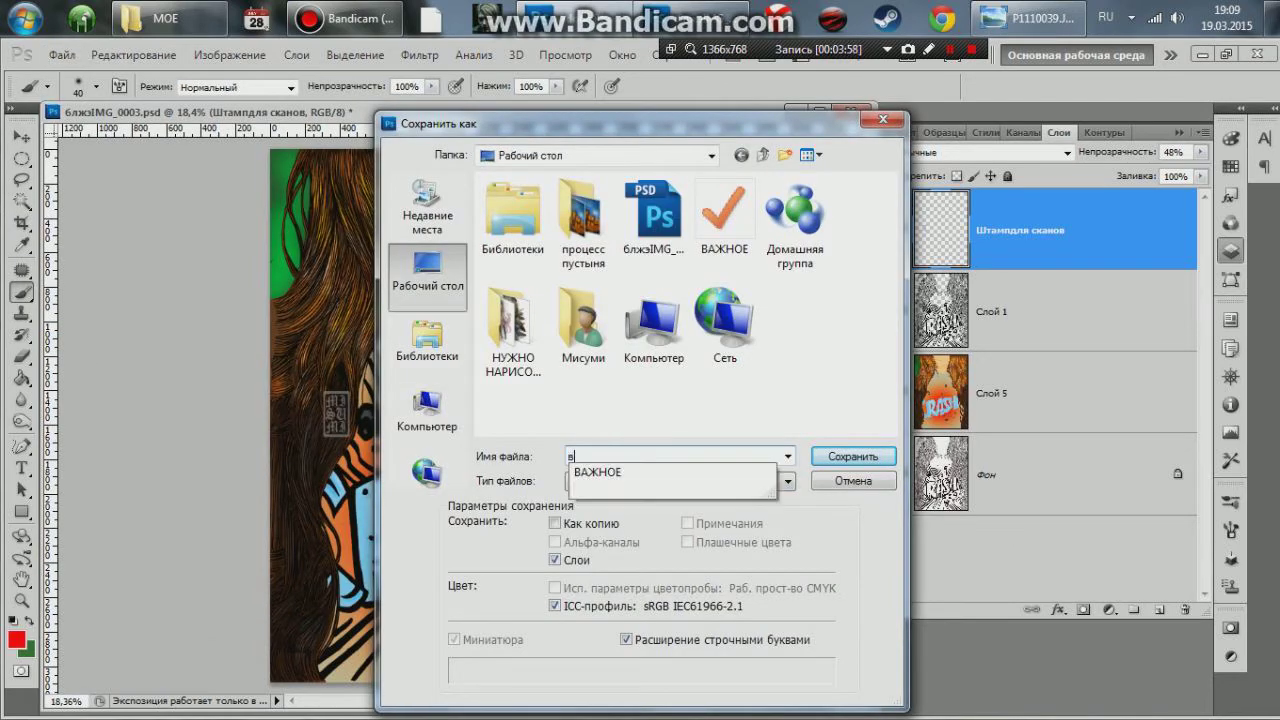
{"action": "type", "text": " цвете"}
{"action": "left_click", "coordinate": [680, 481]}
{"action": "left_click", "coordinate": [650, 579]}
{"action": "left_click", "coordinate": [852, 456]}
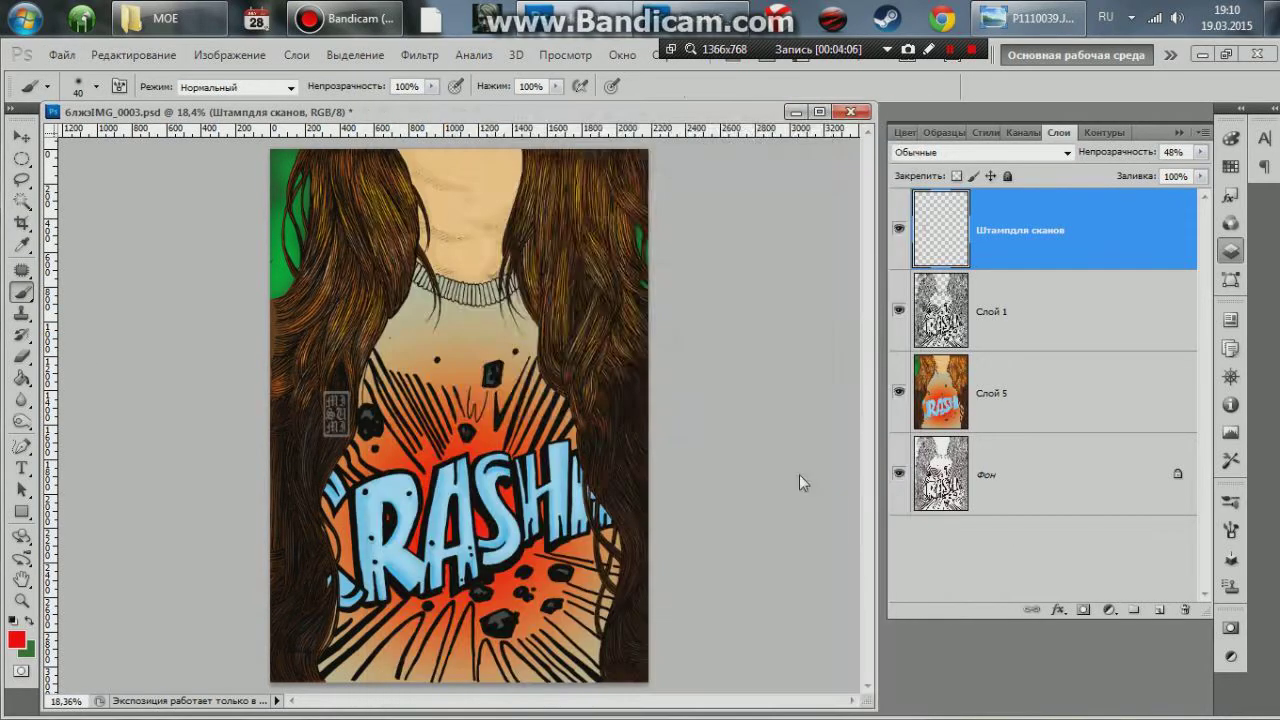
{"action": "left_click", "coordinate": [752, 177]}
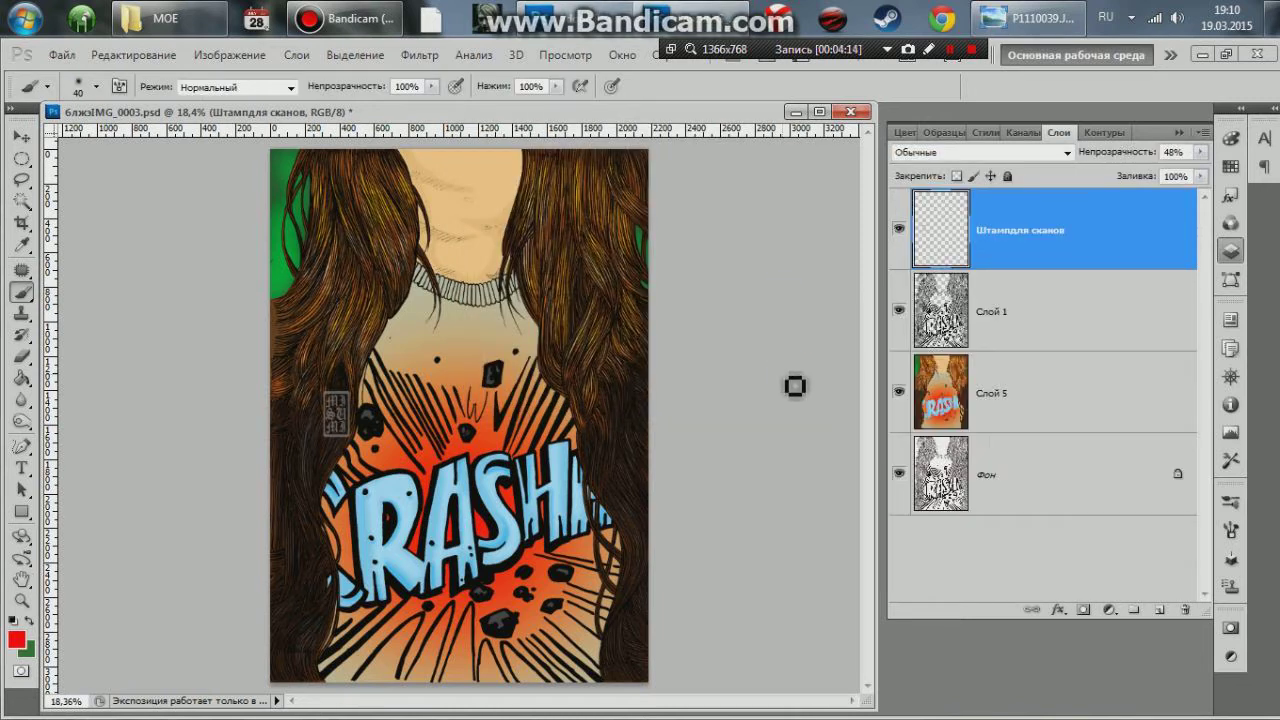
Step: Open в цвете.jpg from the desktop in the photo viewer, maximized full-screen
{"action": "left_click", "coordinate": [1202, 55]}
{"action": "double_click", "coordinate": [175, 320]}
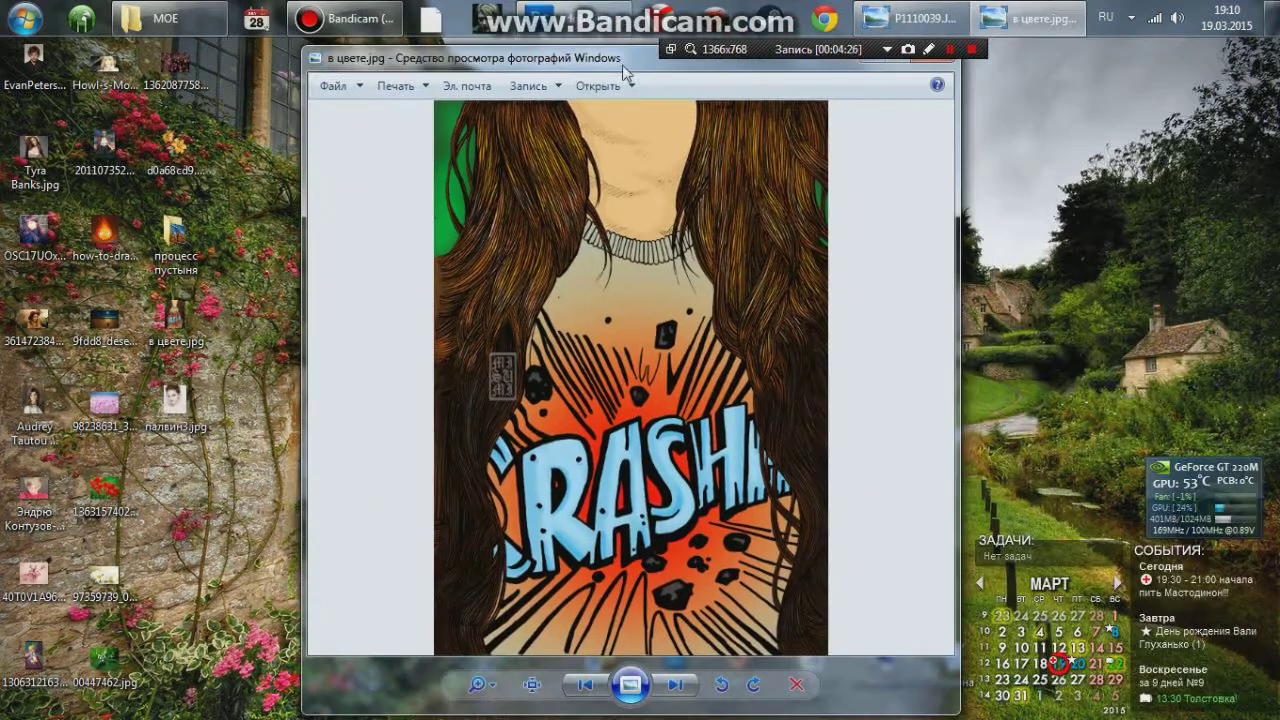
{"action": "double_click", "coordinate": [622, 62]}
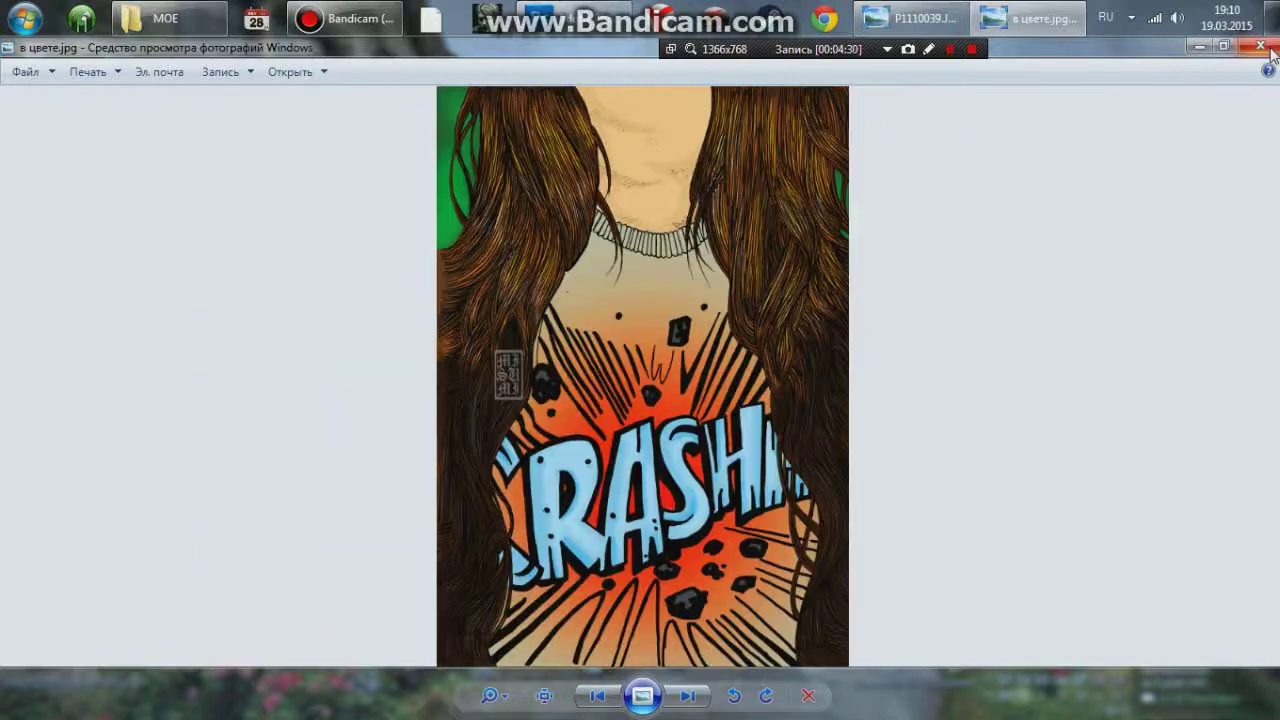